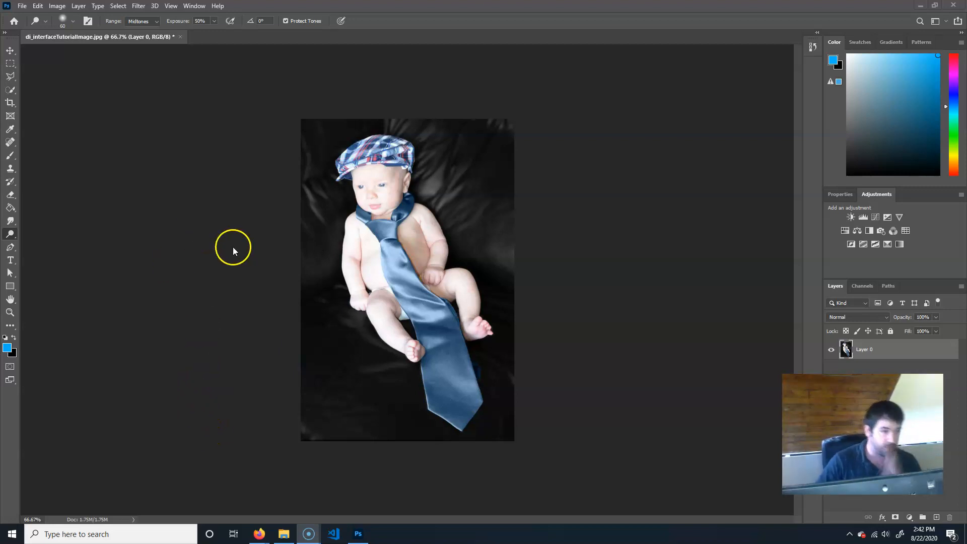
Lock Layer 0 completely, and unlock it again after trying to open its layer style settings.
{"action": "left_click", "coordinate": [37, 6]}
{"action": "left_click", "coordinate": [38, 6]}
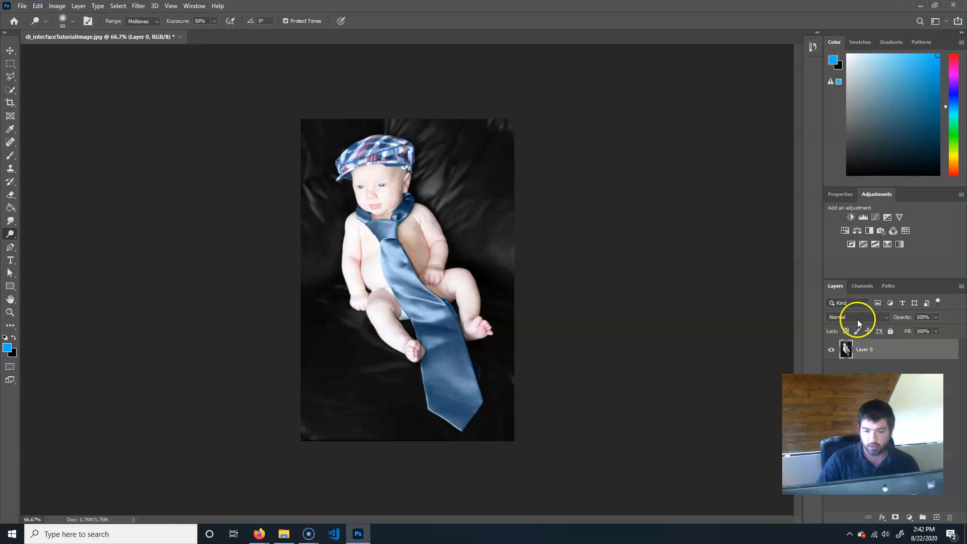
{"action": "left_click", "coordinate": [891, 331]}
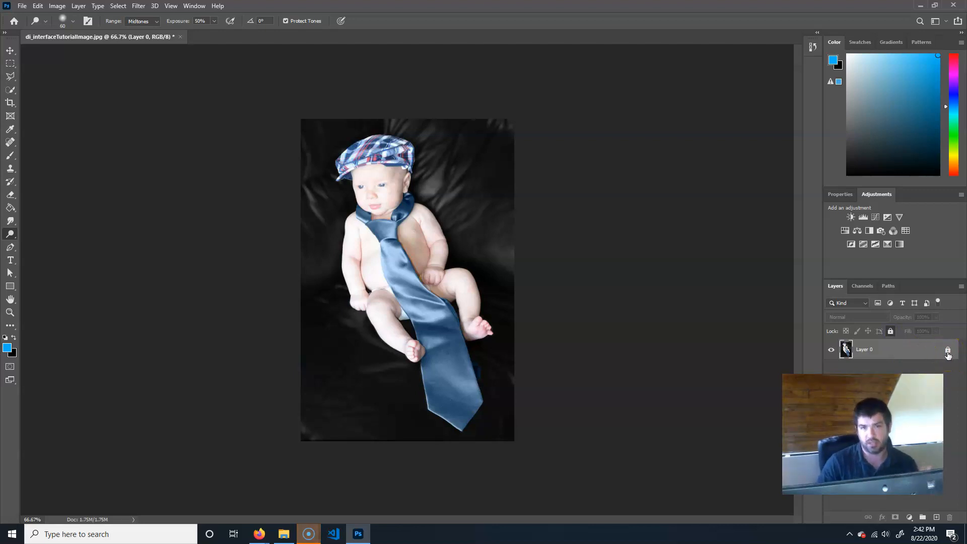
{"action": "left_click", "coordinate": [921, 349]}
{"action": "double_click", "coordinate": [916, 349]}
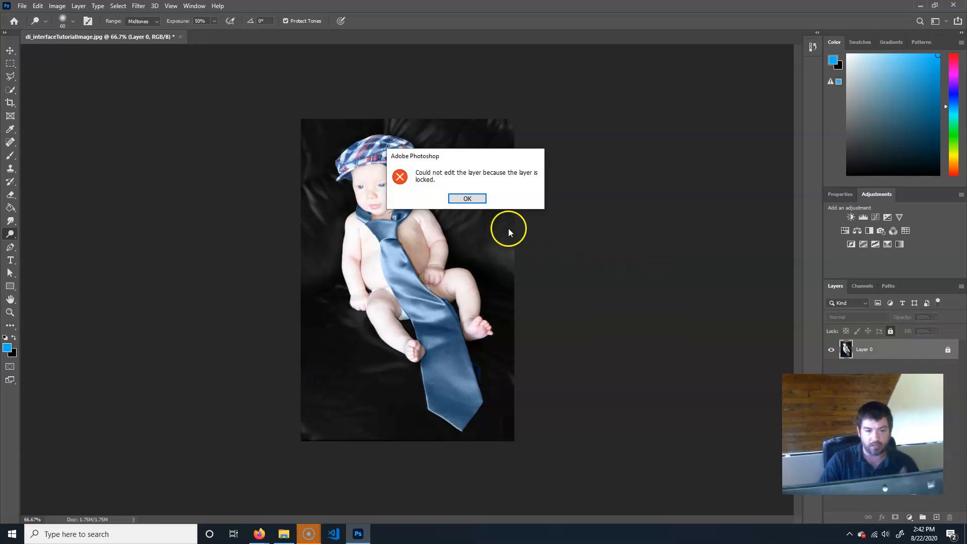
{"action": "left_click", "coordinate": [468, 199]}
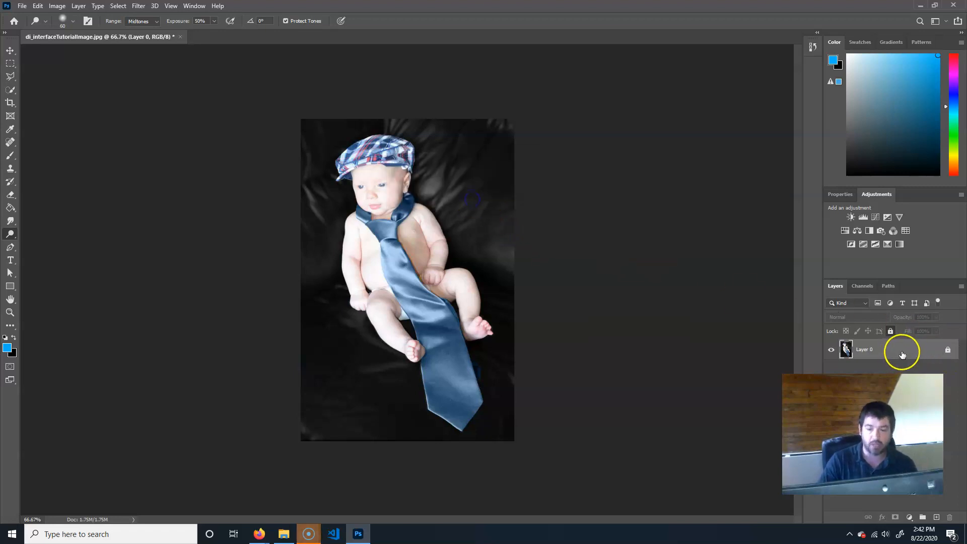
{"action": "left_click", "coordinate": [949, 350]}
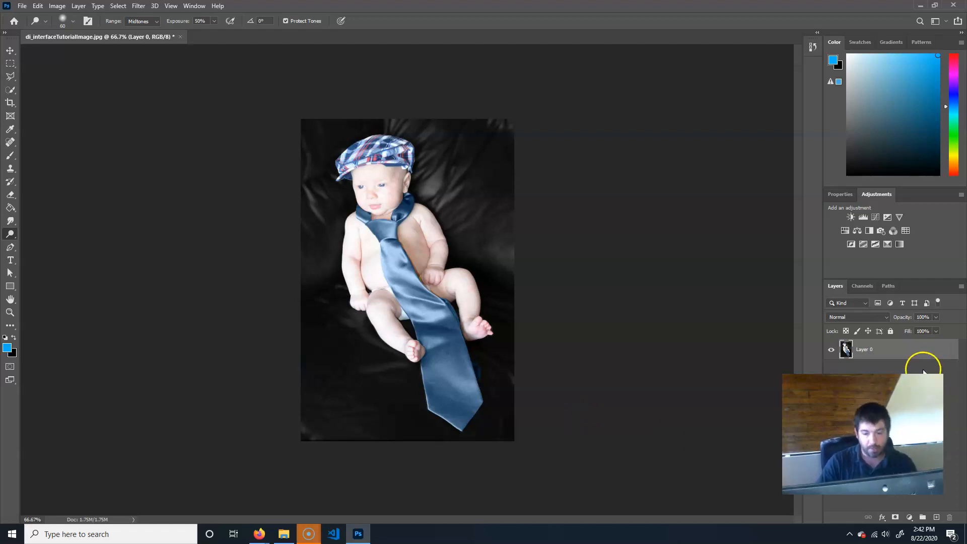
Use Free Transform to shrink Layer 0 to about 62% width and 80% height, skew its upper-right corner, and undo the transformation.
{"action": "left_click", "coordinate": [36, 6]}
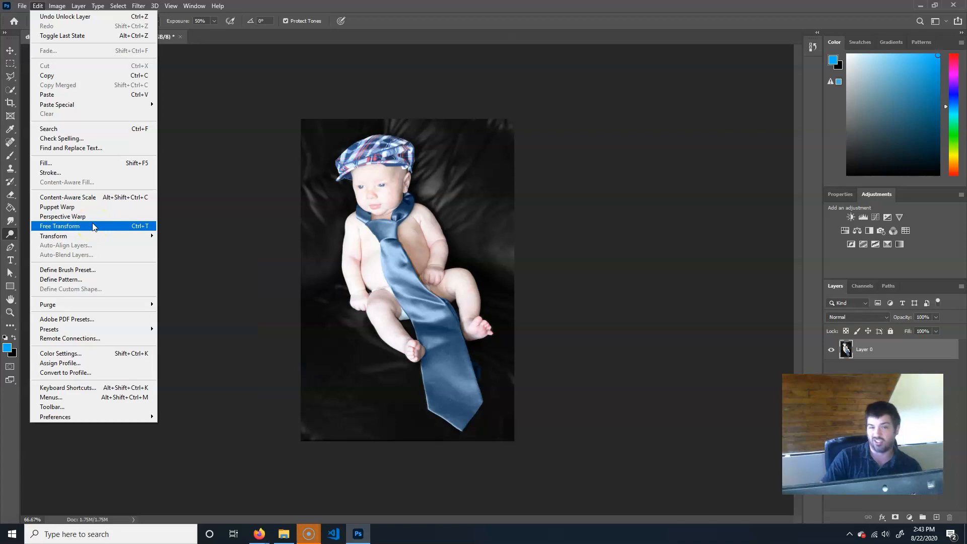
{"action": "left_click", "coordinate": [92, 226]}
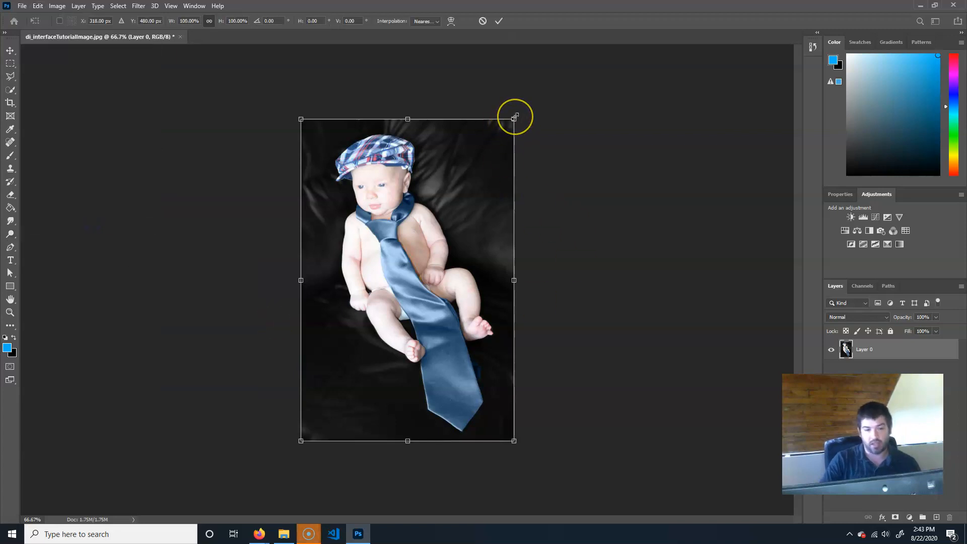
{"action": "left_click_drag", "start_coordinate": [515, 117], "coordinate": [435, 204]}
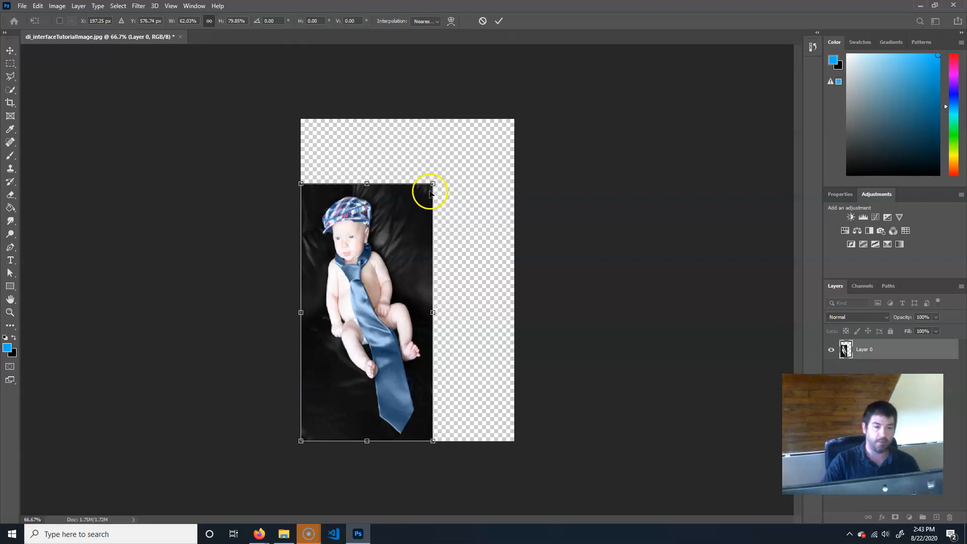
{"action": "left_click_drag", "start_coordinate": [432, 187], "coordinate": [482, 228]}
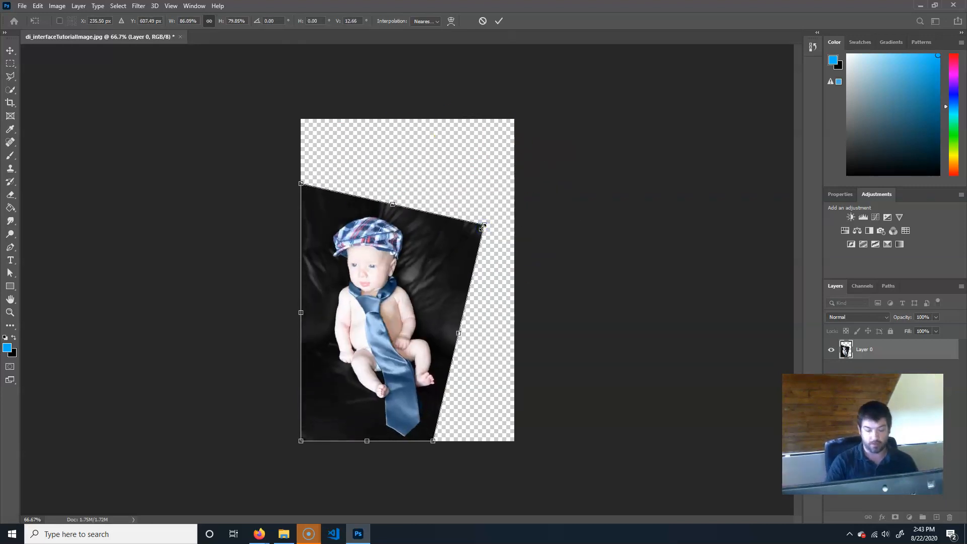
{"action": "key", "text": "Return"}
{"action": "key", "text": "o"}
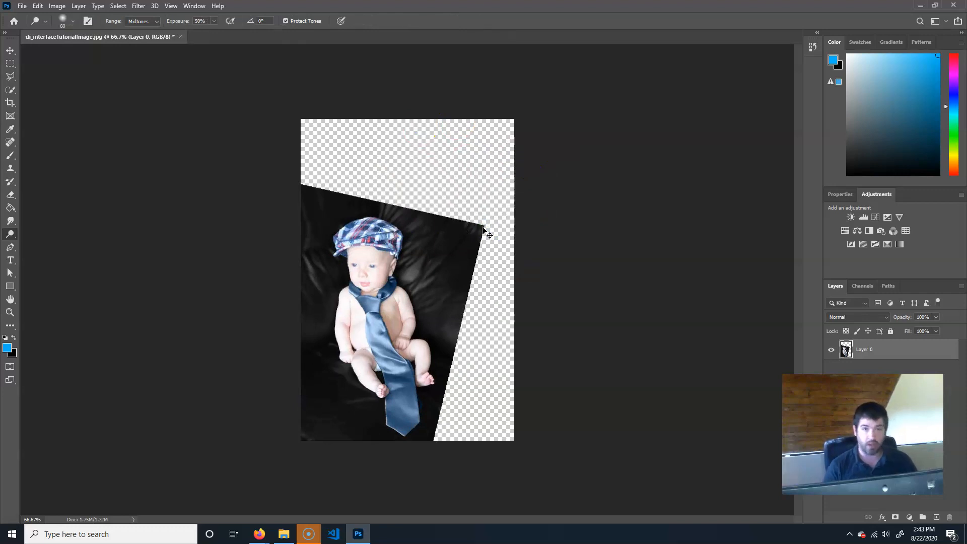
{"action": "key", "text": "ctrl+z"}
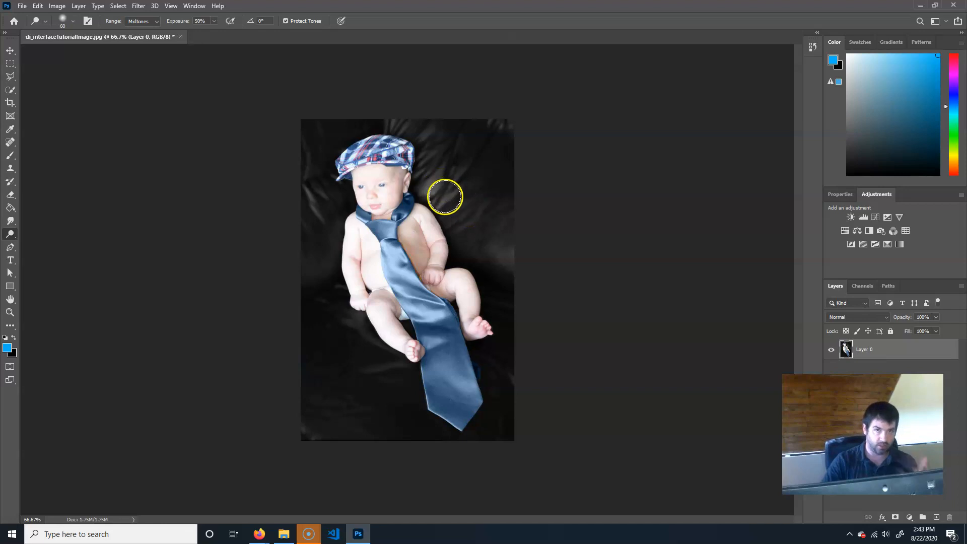
Rotate Layer 0 by 180° and undo the rotation.
{"action": "left_click", "coordinate": [38, 5]}
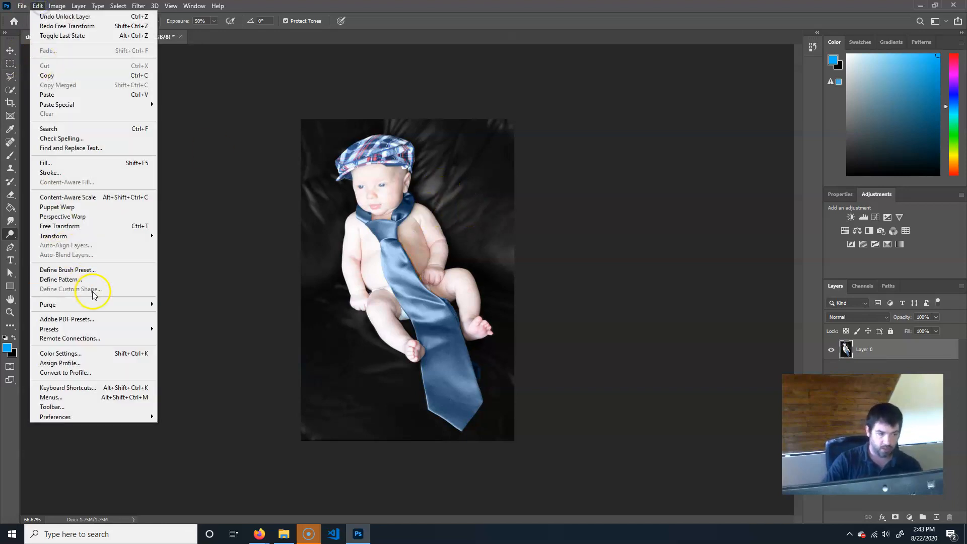
{"action": "mouse_move", "coordinate": [92, 237]}
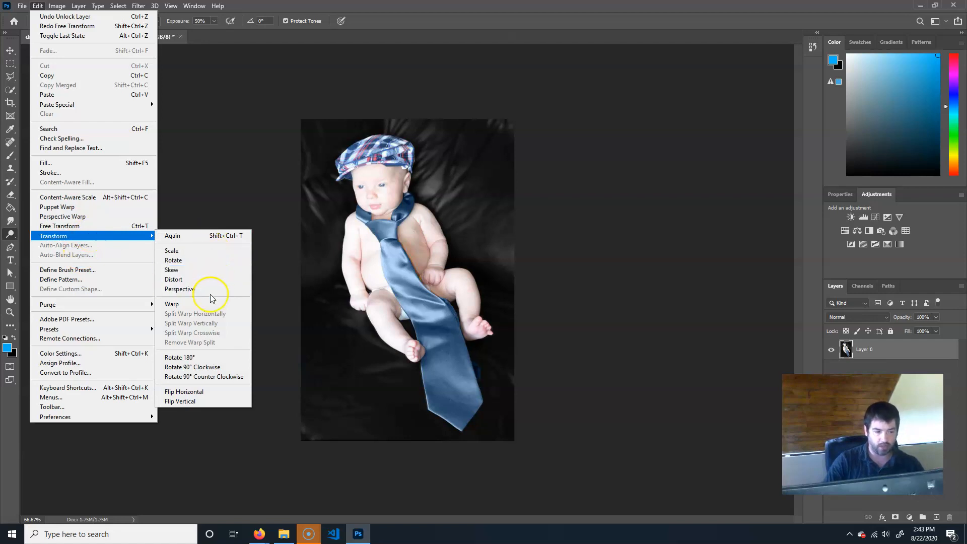
{"action": "left_click", "coordinate": [201, 359]}
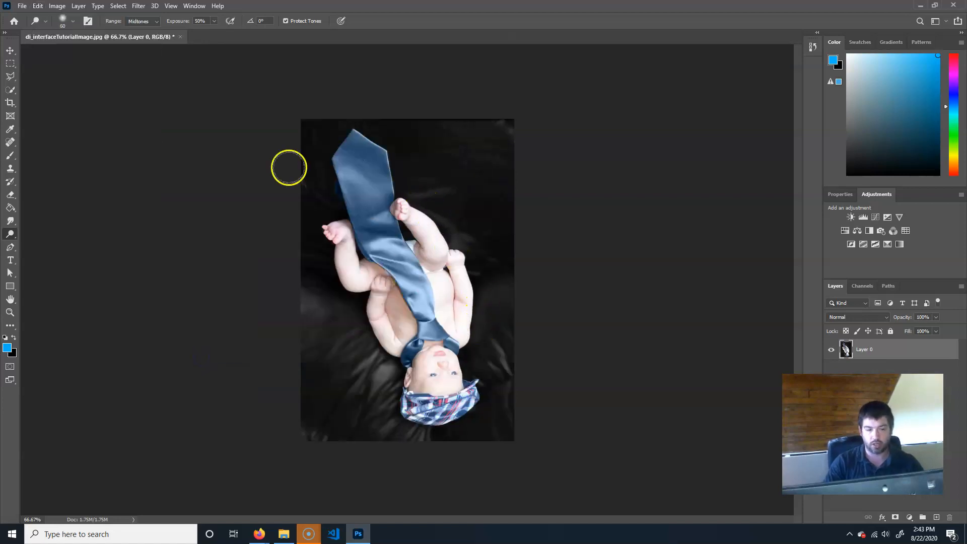
{"action": "key", "text": "ctrl+z"}
Rotate Layer 0 by 90° clockwise and undo the rotation.
{"action": "left_click", "coordinate": [39, 6]}
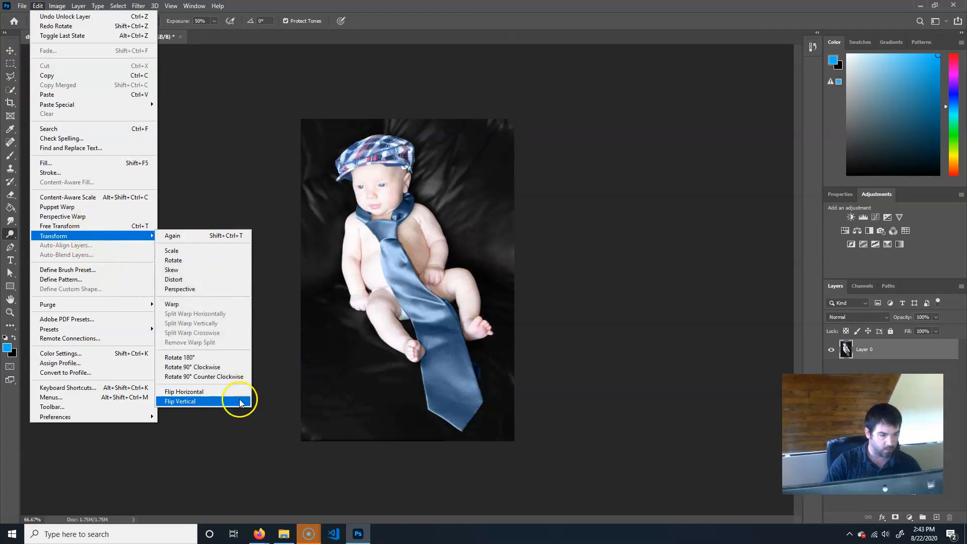
{"action": "left_click", "coordinate": [223, 367]}
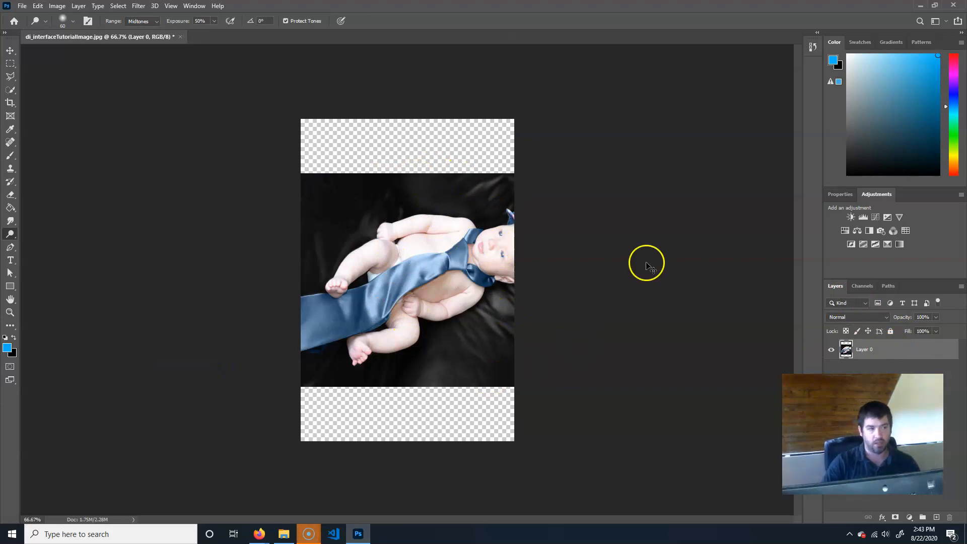
{"action": "key", "text": "ctrl+z"}
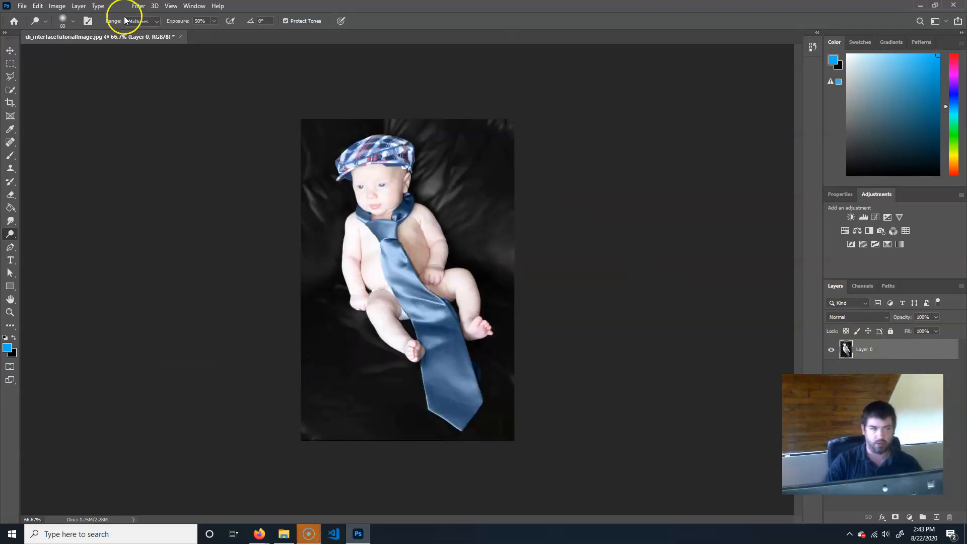
Open the Image Size settings and review the Fit To presets, keeping Original Size.
{"action": "left_click", "coordinate": [58, 6]}
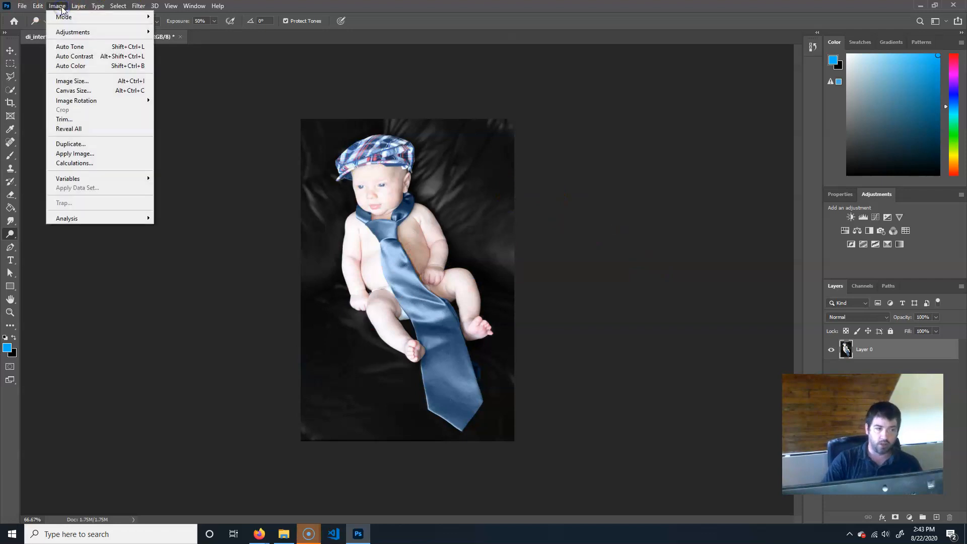
{"action": "left_click", "coordinate": [91, 84]}
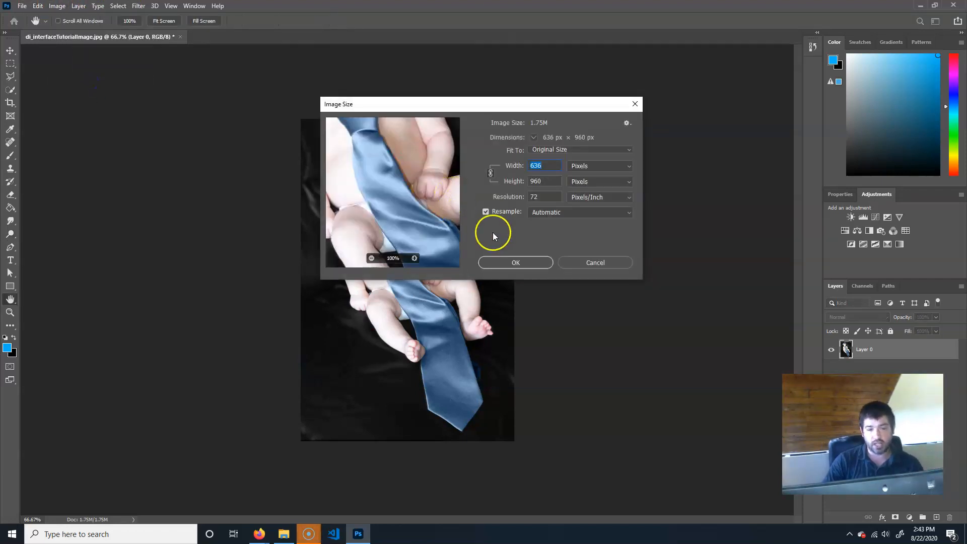
{"action": "left_click", "coordinate": [617, 150]}
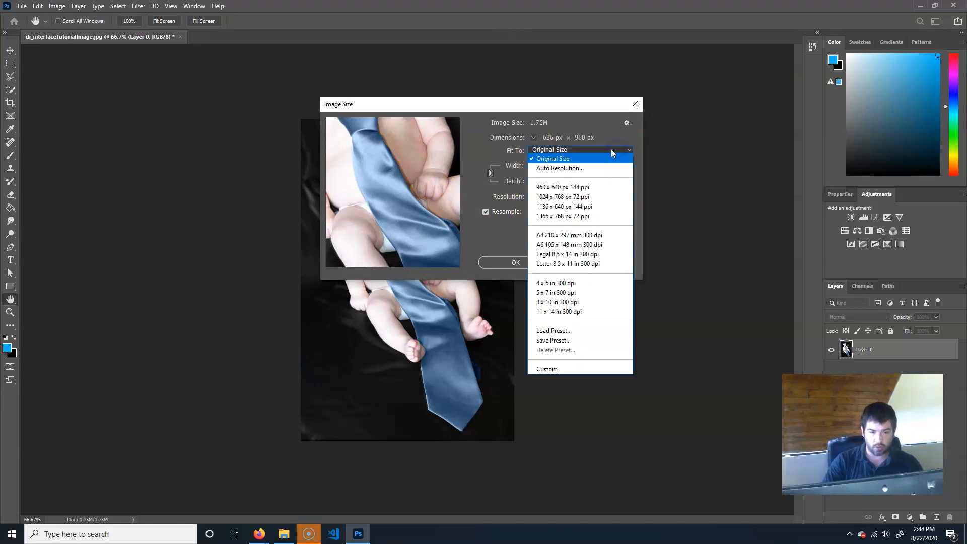
{"action": "left_click", "coordinate": [607, 158]}
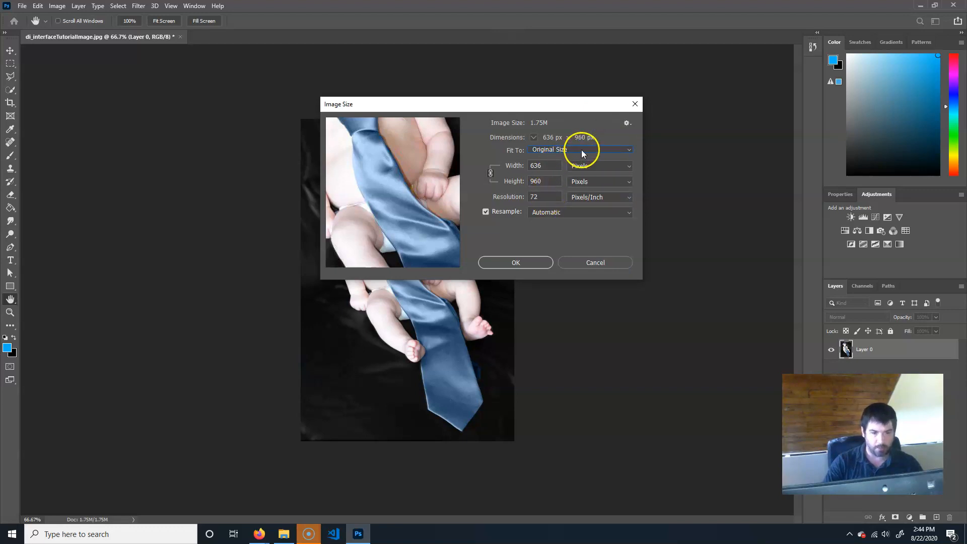
{"action": "left_click", "coordinate": [534, 166]}
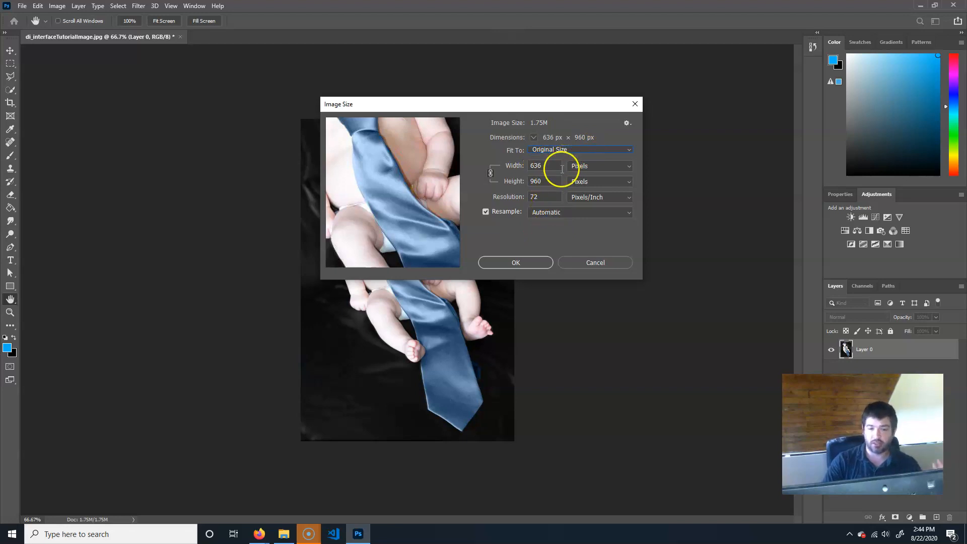
{"action": "left_click", "coordinate": [609, 150]}
{"action": "left_click", "coordinate": [613, 142]}
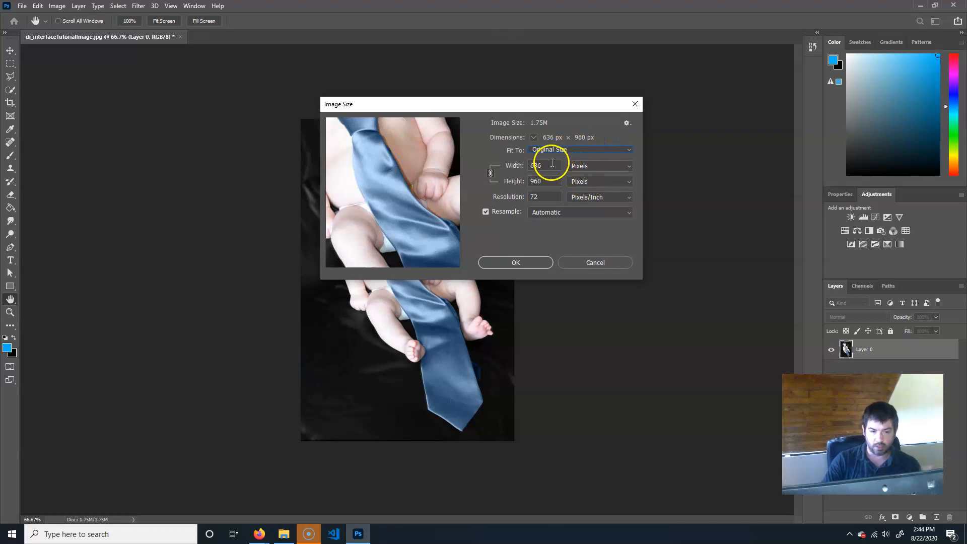
Enlarge the image to 200 percent in width and height, inspect it, and undo the resize.
{"action": "left_click", "coordinate": [611, 165]}
{"action": "left_click", "coordinate": [611, 176]}
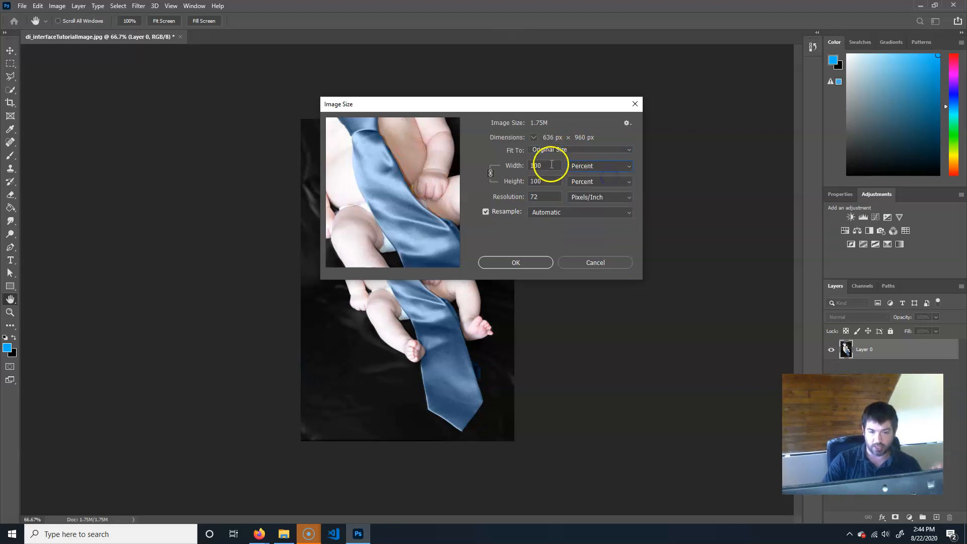
{"action": "type", "text": "200"}
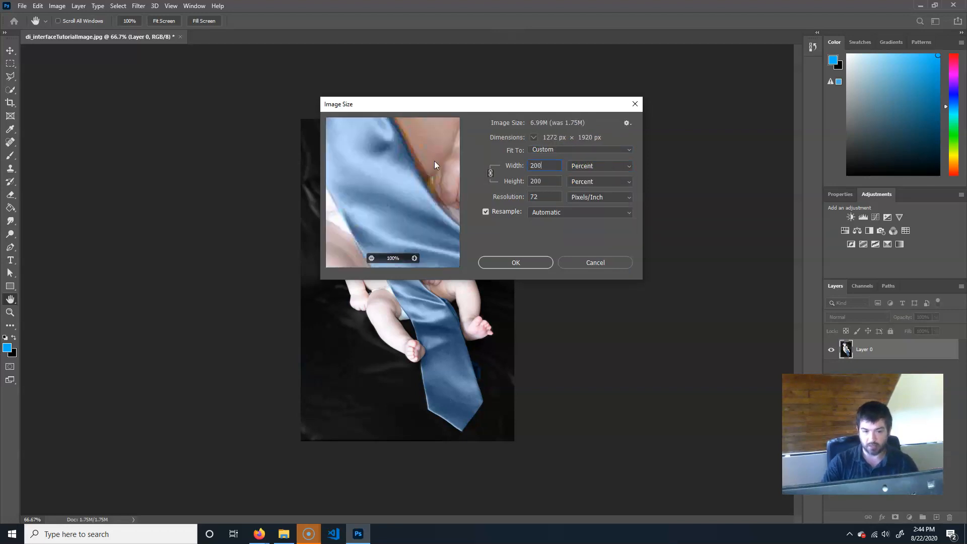
{"action": "left_click", "coordinate": [509, 265]}
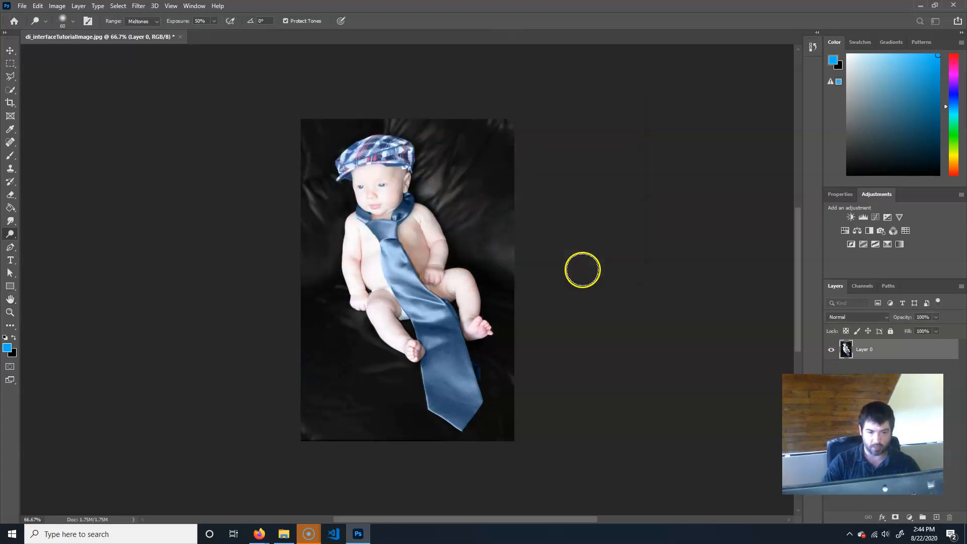
{"action": "key", "text": "ctrl+minus"}
{"action": "key", "text": "ctrl+minus"}
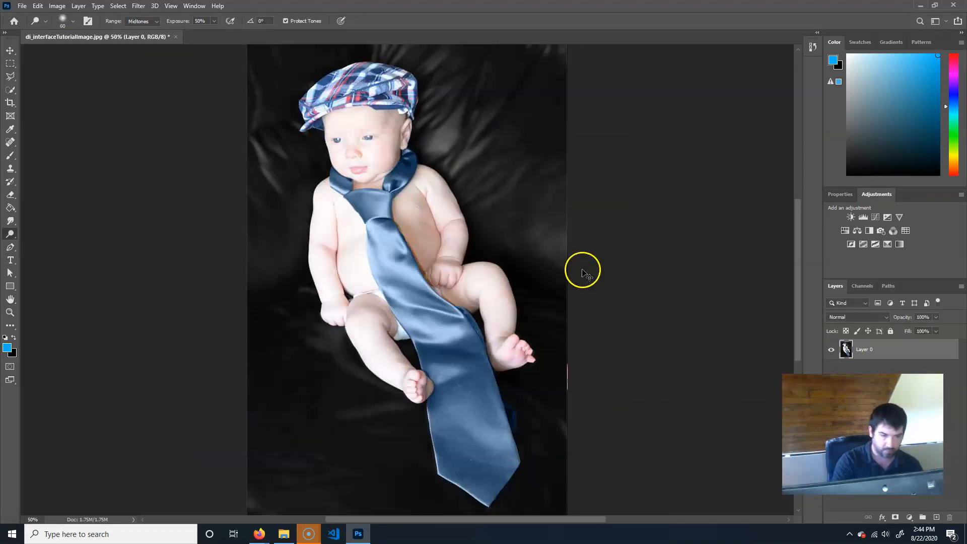
{"action": "key", "text": "ctrl+plus"}
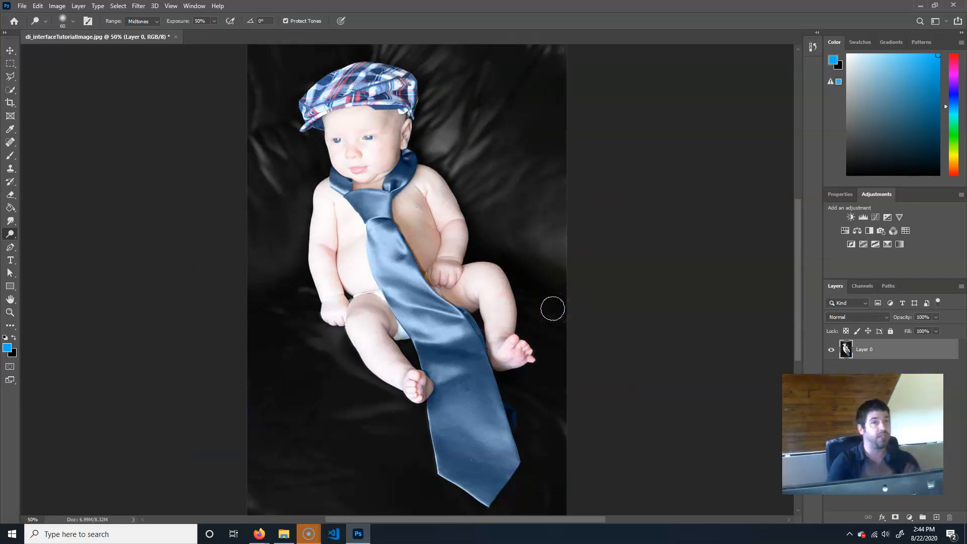
{"action": "key", "text": "ctrl+z"}
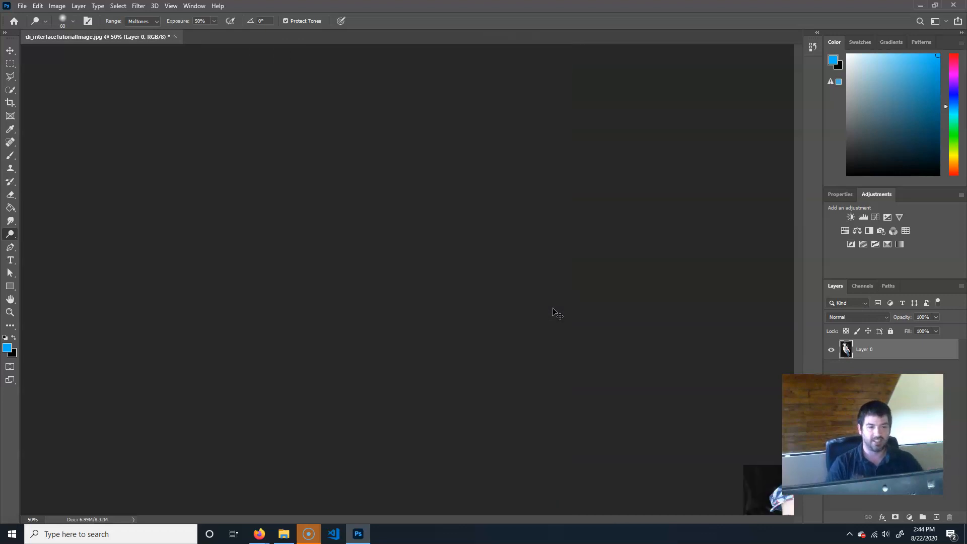
{"action": "key", "text": "ctrl+plus"}
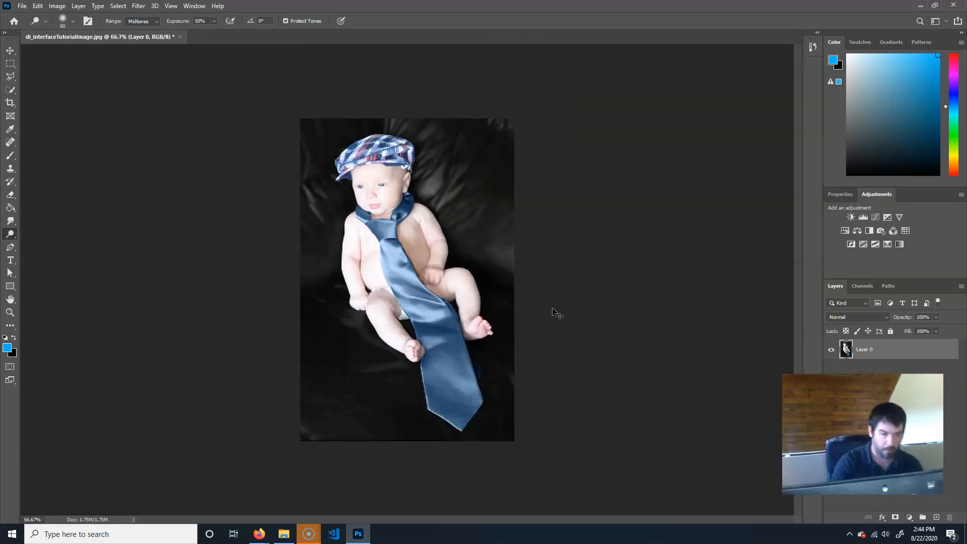
Preview a colorized Hue/Saturation adjustment with Hue 88, Saturation 94 and Lightness 24, and cancel it.
{"action": "left_click", "coordinate": [66, 6]}
{"action": "mouse_move", "coordinate": [98, 35]}
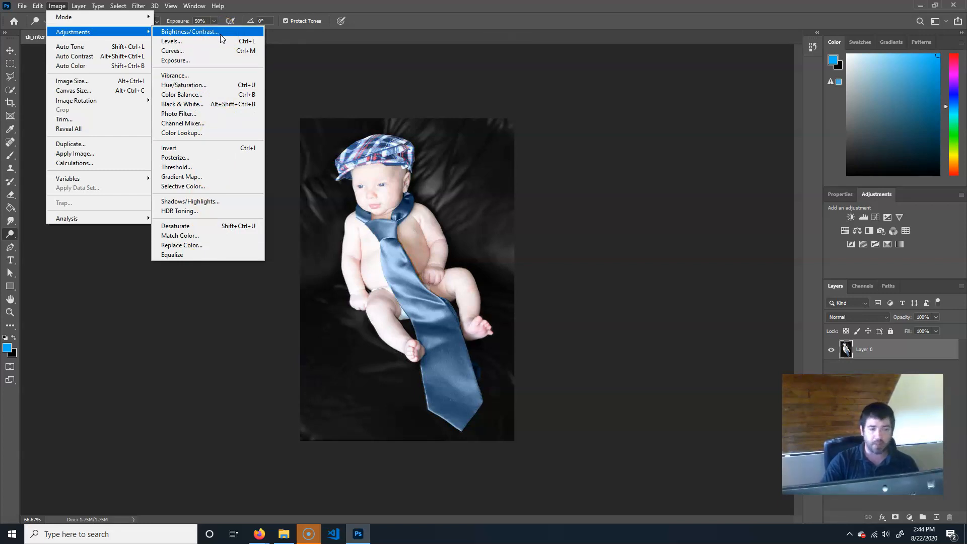
{"action": "left_click", "coordinate": [209, 88]}
{"action": "left_click_drag", "start_coordinate": [668, 187], "coordinate": [603, 184]}
{"action": "left_click", "coordinate": [779, 245]}
{"action": "left_click_drag", "start_coordinate": [678, 187], "coordinate": [643, 186]}
{"action": "left_click_drag", "start_coordinate": [701, 211], "coordinate": [713, 212]}
{"action": "mouse_move", "coordinate": [668, 237]}
{"action": "left_mouse_down"}
{"action": "mouse_move", "coordinate": [659, 237]}
{"action": "mouse_move", "coordinate": [680, 236]}
{"action": "left_mouse_up"}
{"action": "left_click", "coordinate": [787, 151]}
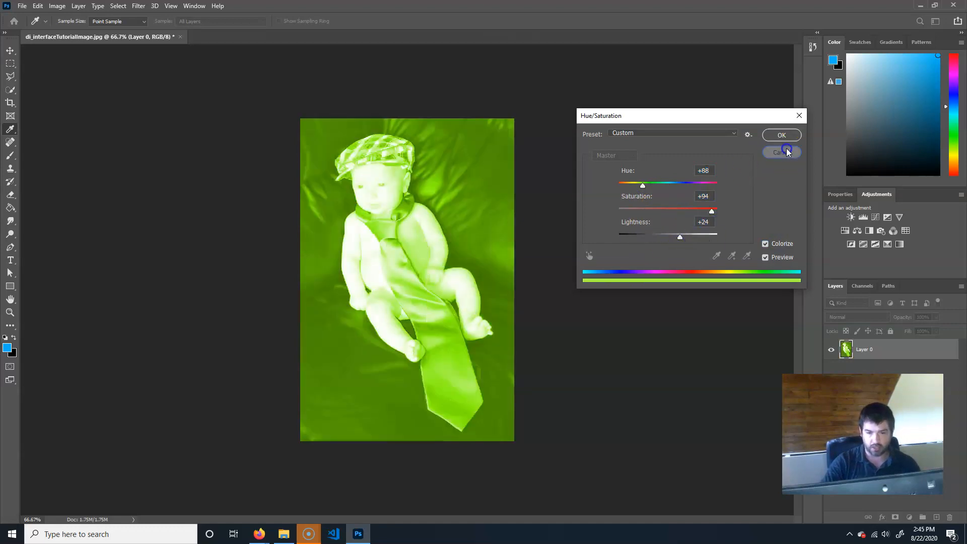
Desaturate the photo on Layer 0 and undo the desaturation.
{"action": "left_click", "coordinate": [57, 6]}
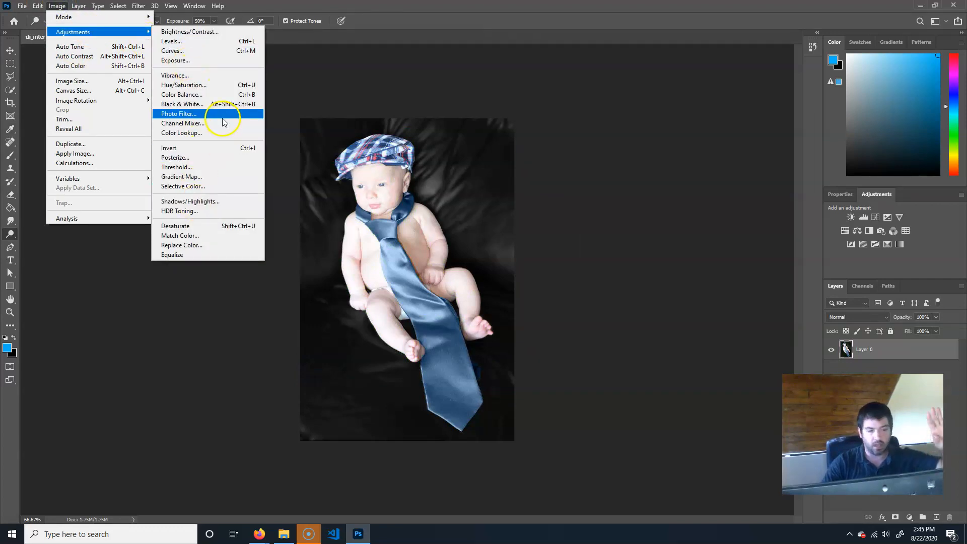
{"action": "left_click", "coordinate": [242, 226]}
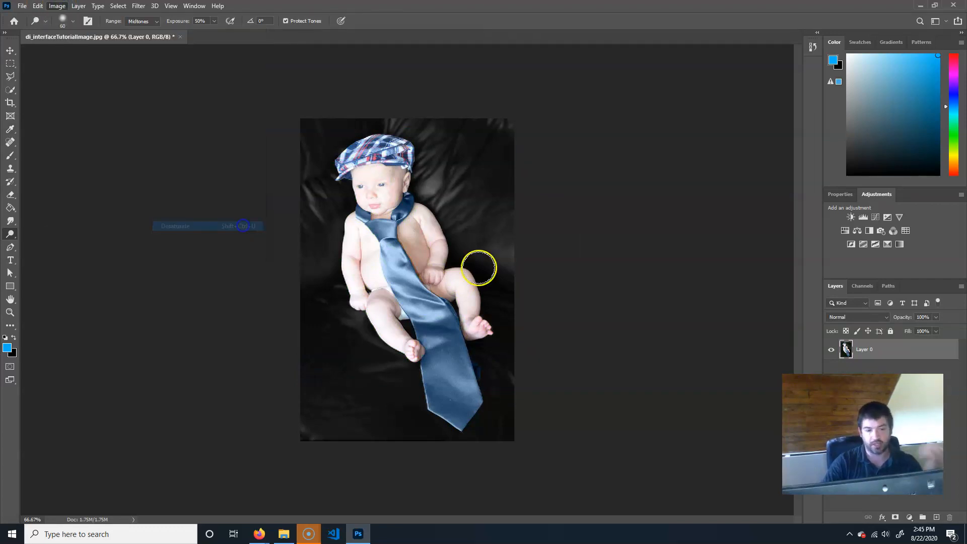
{"action": "key", "text": "ctrl+z"}
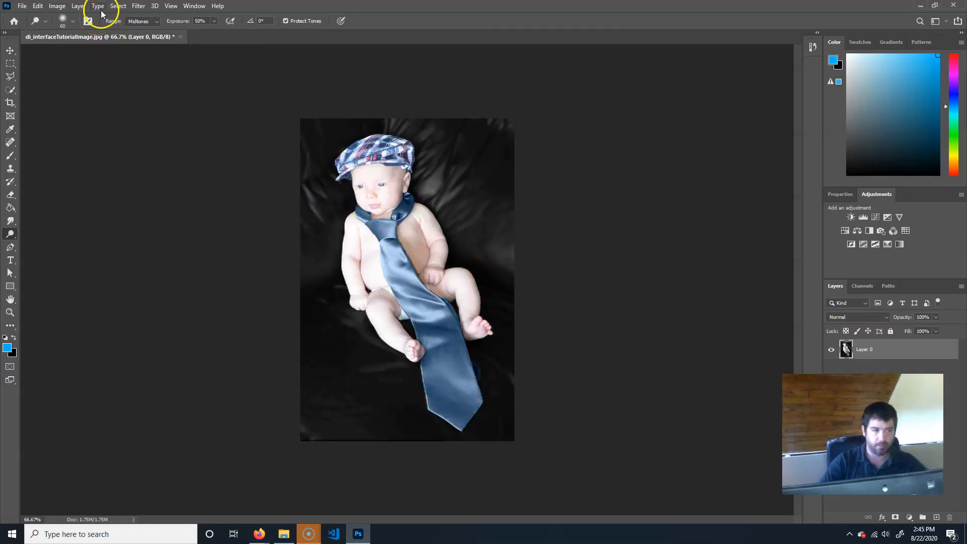
{"action": "left_click", "coordinate": [80, 6]}
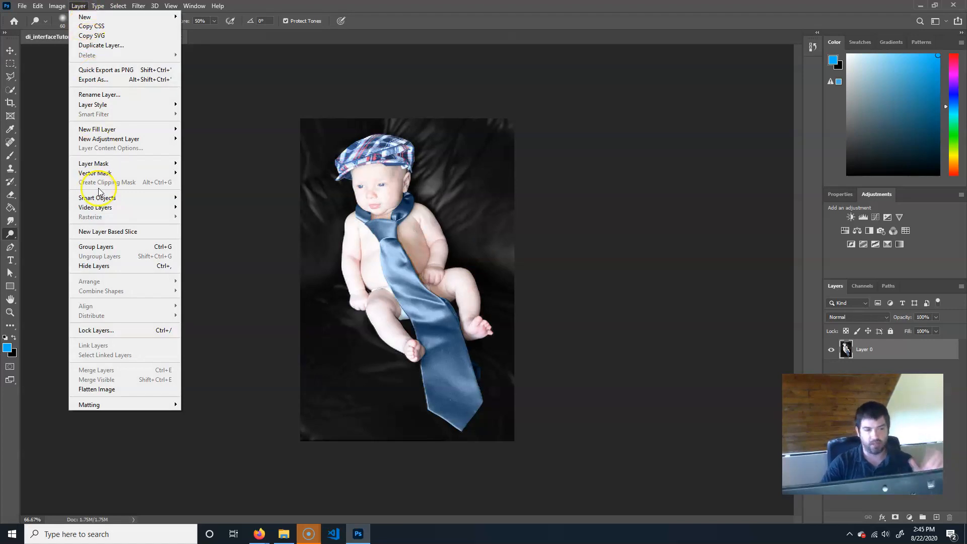
{"action": "mouse_move", "coordinate": [112, 196]}
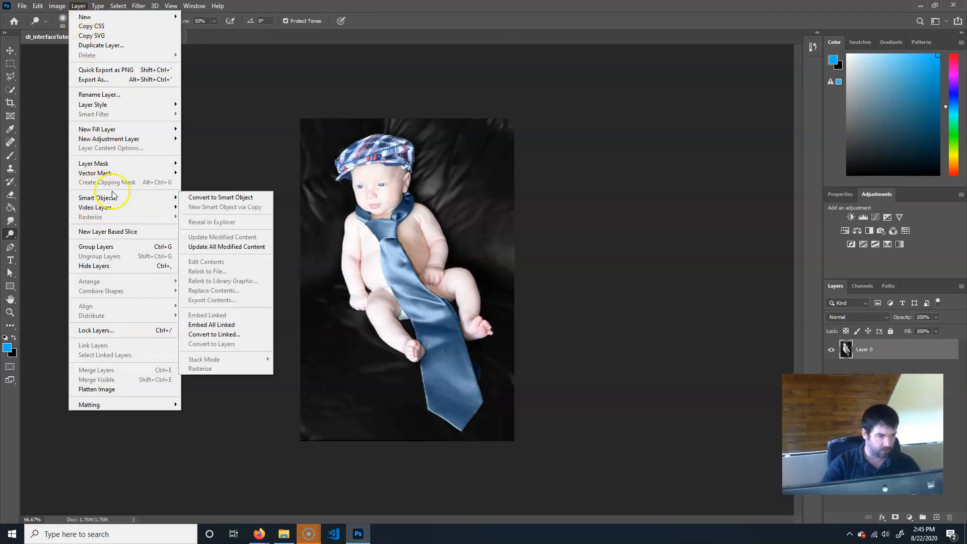
{"action": "mouse_move", "coordinate": [102, 10]}
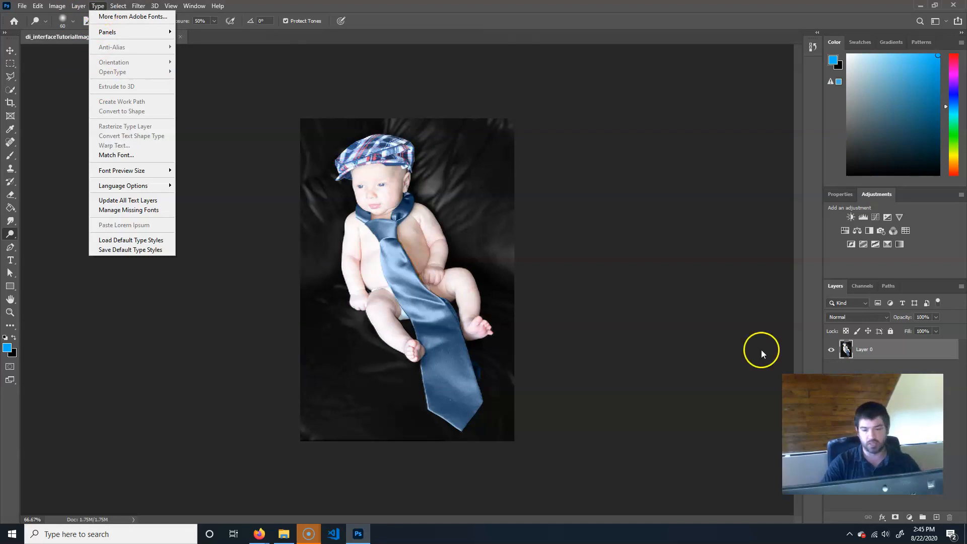
{"action": "left_click", "coordinate": [288, 51]}
{"action": "left_click", "coordinate": [103, 6]}
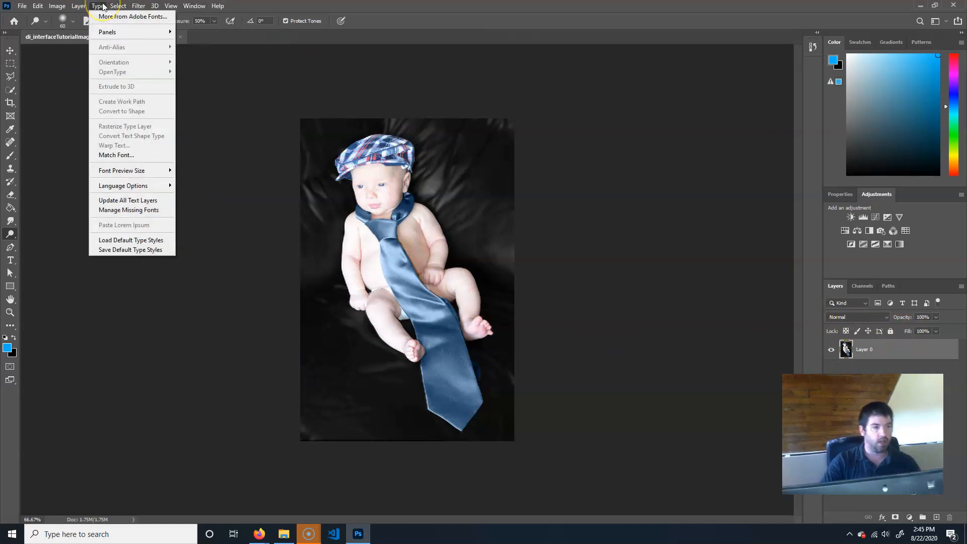
{"action": "left_click", "coordinate": [106, 6]}
Start a Color Range selection using Sampled Colors, sample the blue of the tie, and set Fuzziness to 100.
{"action": "left_click", "coordinate": [120, 6]}
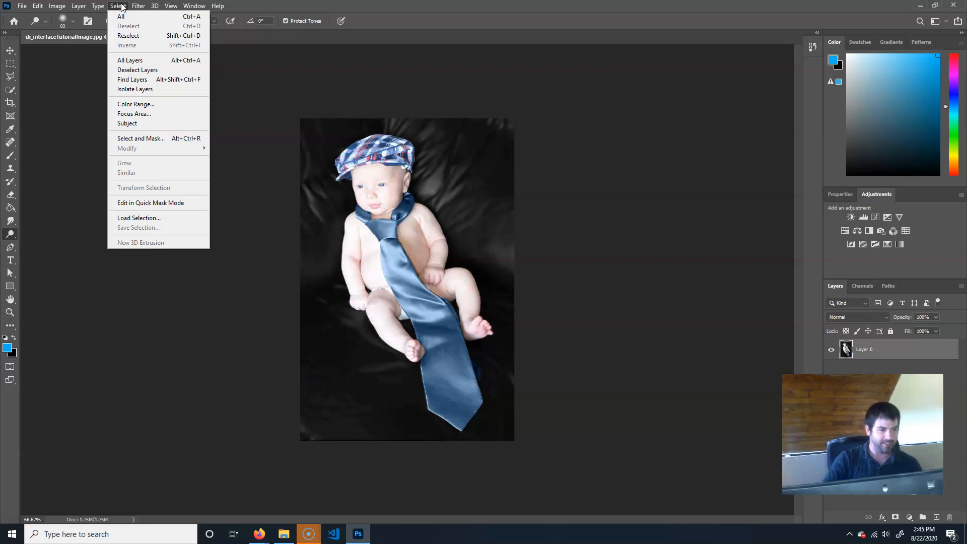
{"action": "left_click", "coordinate": [142, 105]}
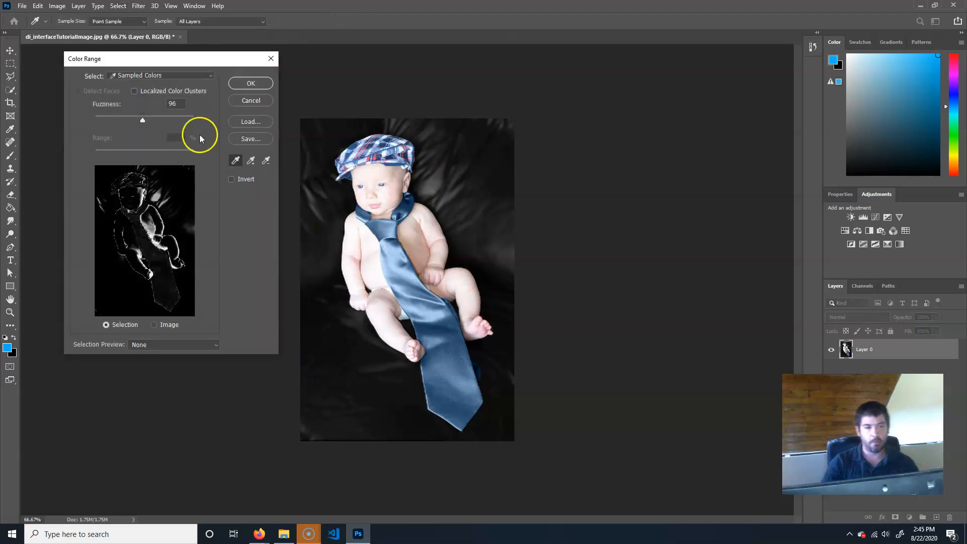
{"action": "left_click", "coordinate": [139, 76]}
{"action": "left_click", "coordinate": [138, 86]}
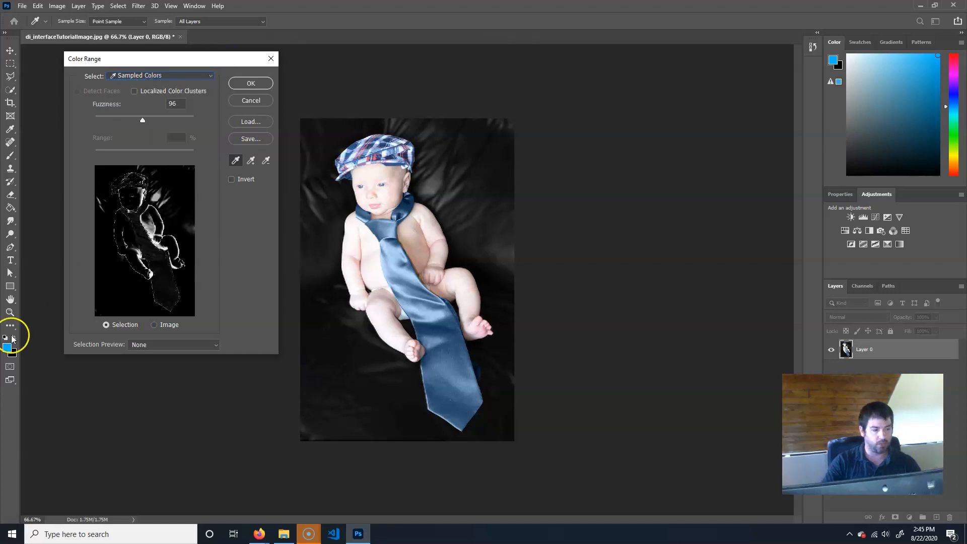
{"action": "left_click", "coordinate": [458, 386]}
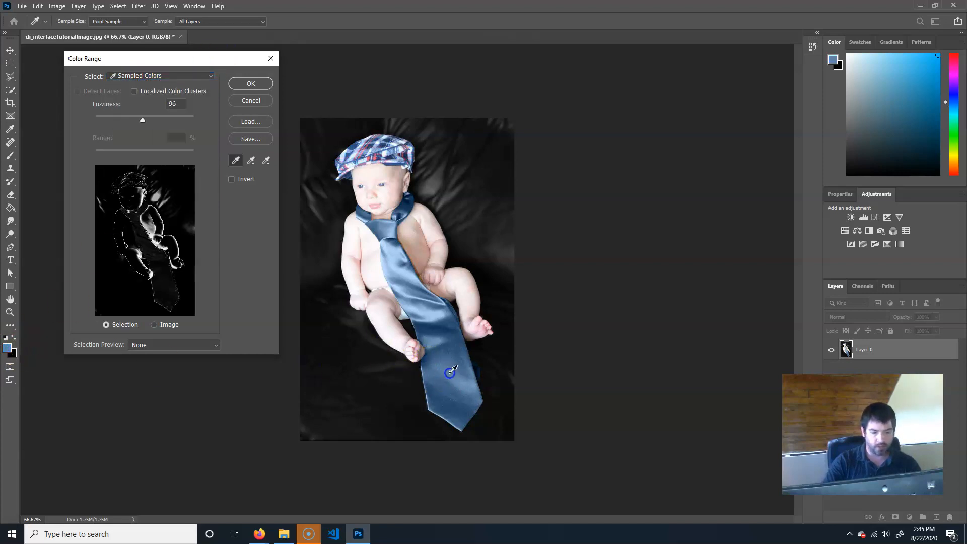
{"action": "left_click_drag", "start_coordinate": [163, 122], "coordinate": [145, 130]}
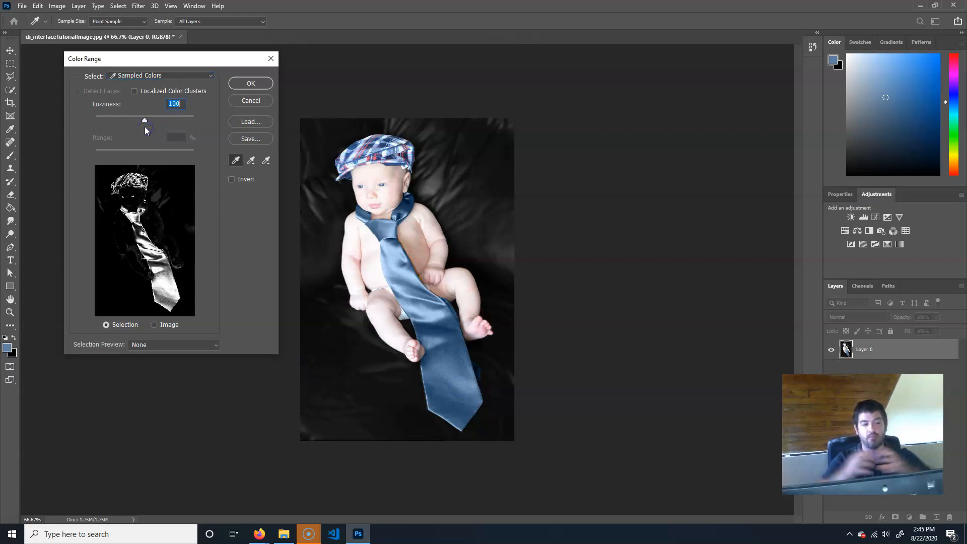
Compare the tie's Color Range selection preview at Fuzziness 11, 181 and 92.
{"action": "left_click_drag", "start_coordinate": [145, 120], "coordinate": [101, 122]}
{"action": "left_click", "coordinate": [432, 412]}
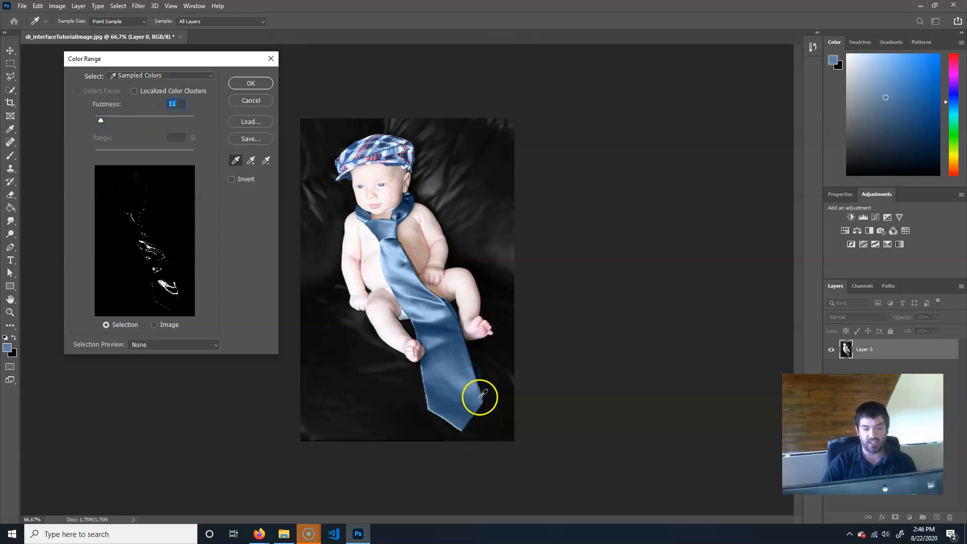
{"action": "left_click_drag", "start_coordinate": [132, 121], "coordinate": [186, 120]}
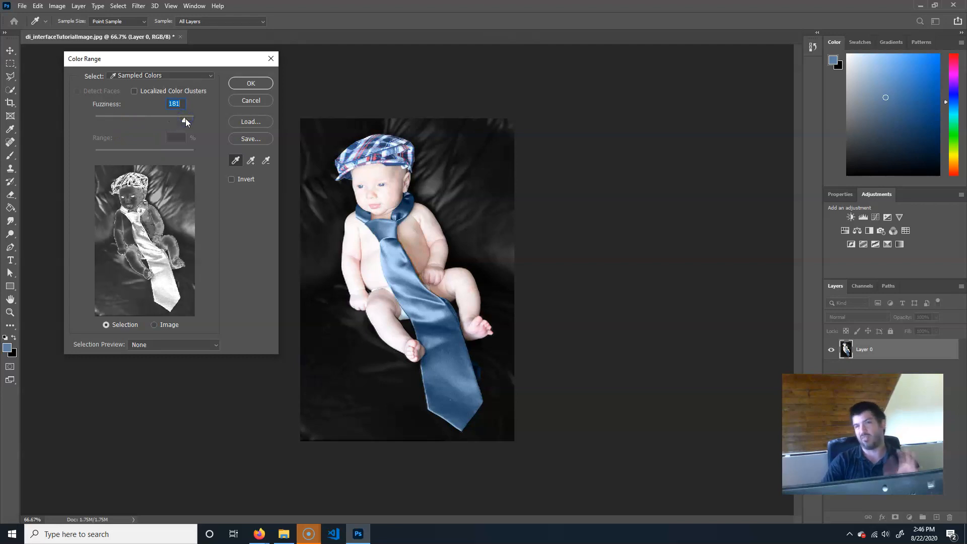
{"action": "left_click_drag", "start_coordinate": [185, 120], "coordinate": [141, 120]}
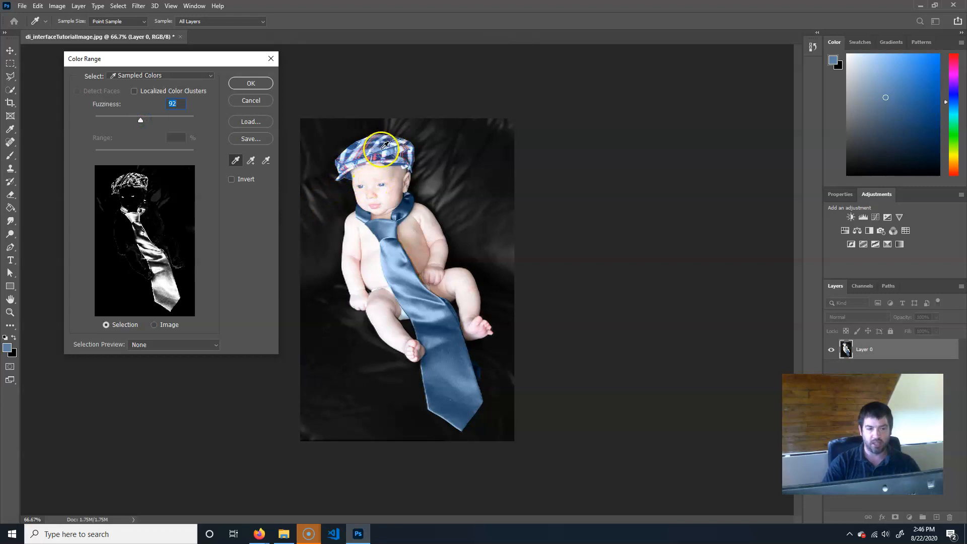
{"action": "left_click", "coordinate": [454, 356]}
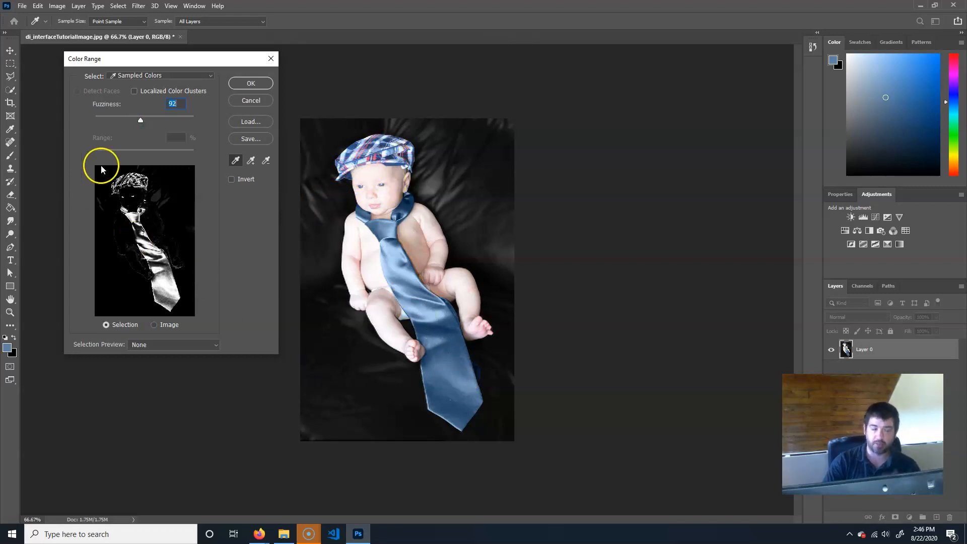
Switch the Color Range selection to Skin Tones, reduce the Fuzziness slightly, and apply it to select the baby's skin.
{"action": "left_click", "coordinate": [208, 80]}
{"action": "left_click", "coordinate": [144, 208]}
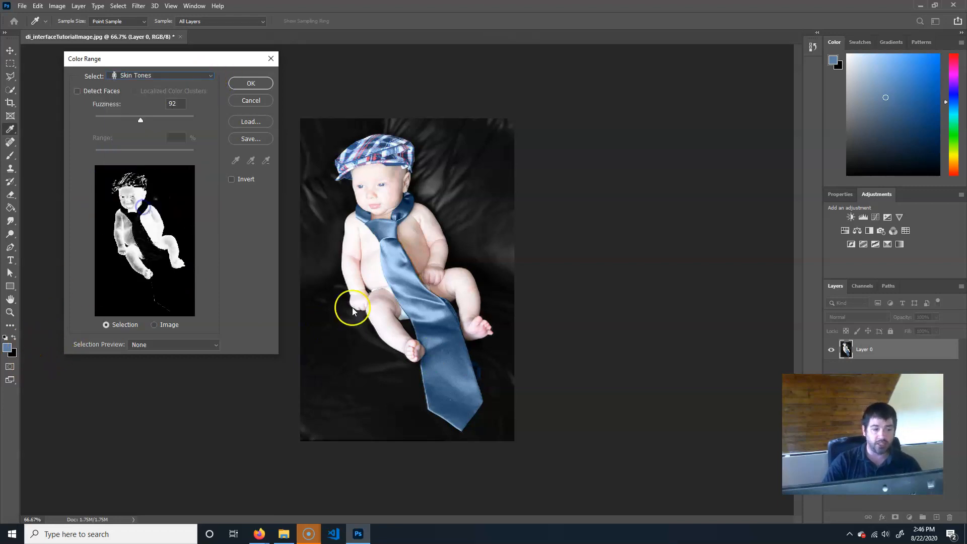
{"action": "left_click_drag", "start_coordinate": [154, 122], "coordinate": [137, 123]}
{"action": "left_click", "coordinate": [260, 83]}
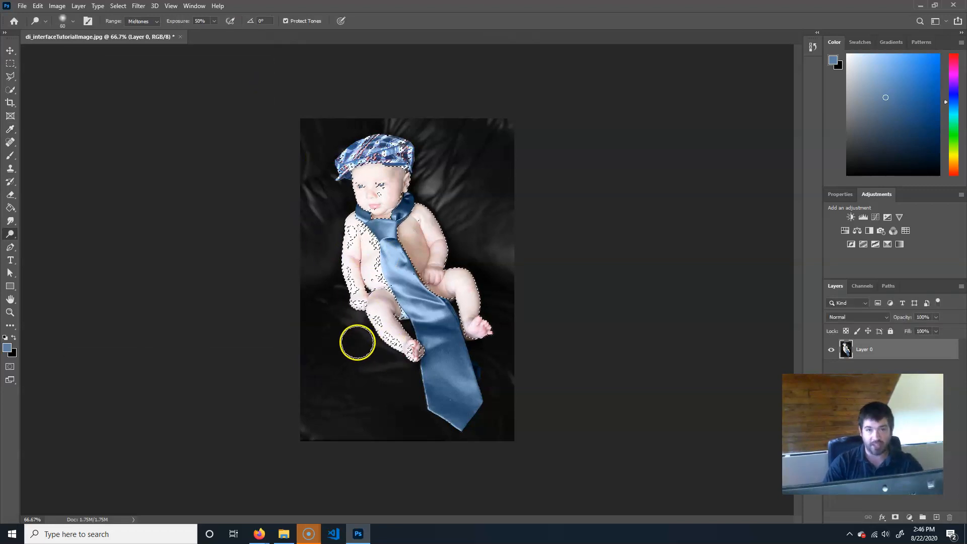
Start a Color Balance adjustment on the selected skin and shift the midtones to red +20, green -26 and blue about -24.
{"action": "left_click", "coordinate": [58, 6]}
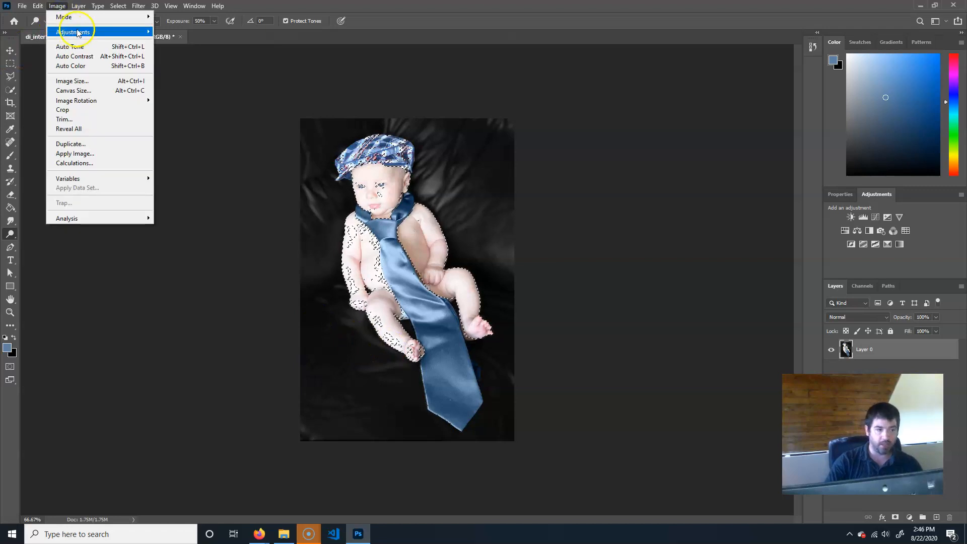
{"action": "mouse_move", "coordinate": [78, 33]}
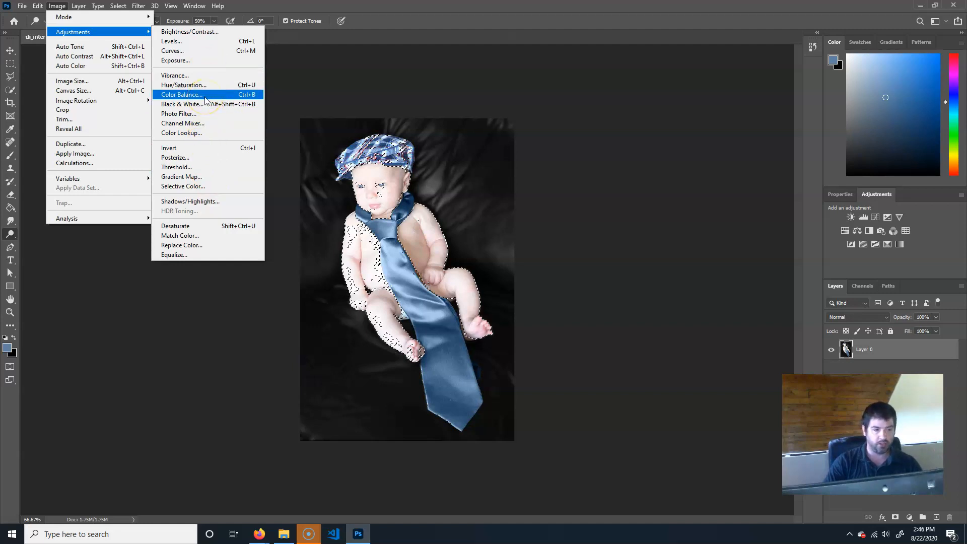
{"action": "left_click", "coordinate": [181, 95]}
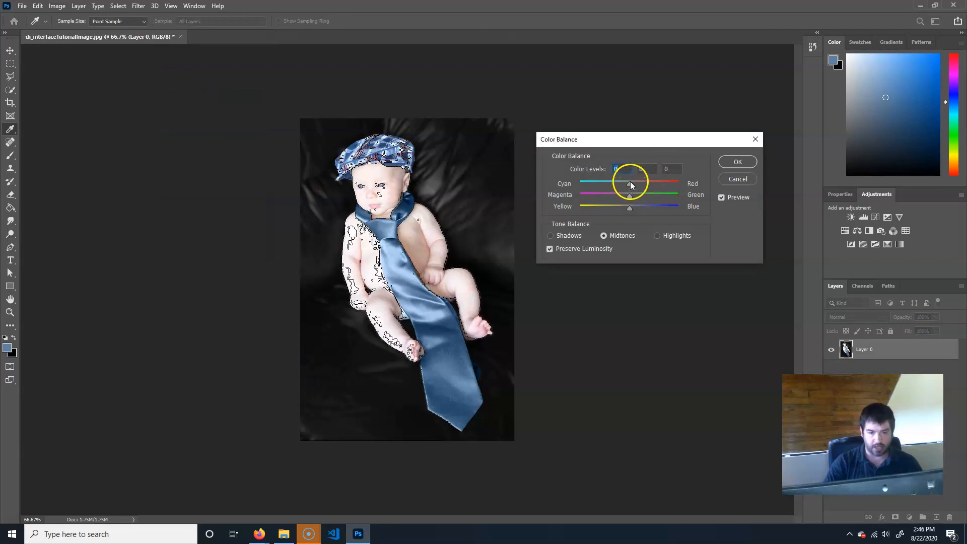
{"action": "left_click_drag", "start_coordinate": [631, 185], "coordinate": [625, 211]}
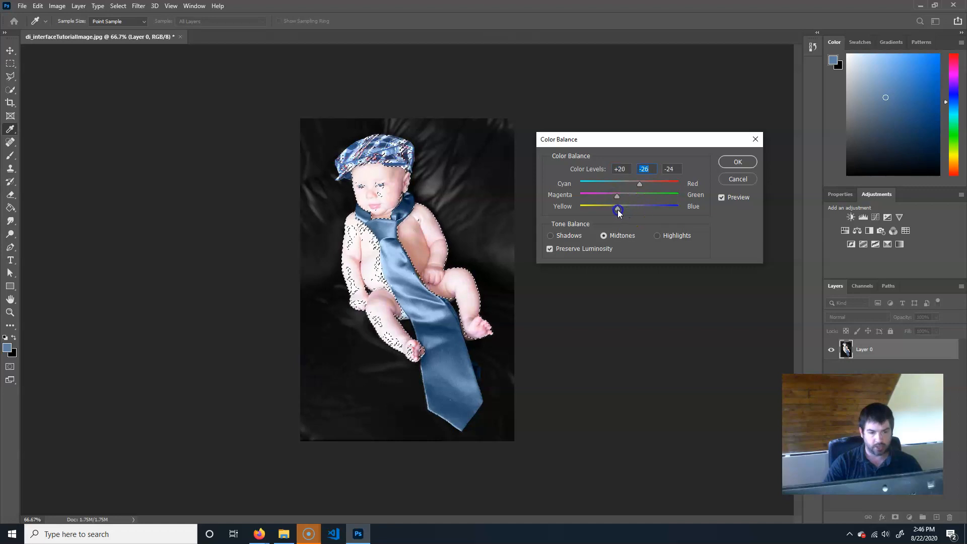
Shift the Color Balance shadows to red +10, green +29 and blue -6, and apply the adjustment.
{"action": "left_click", "coordinate": [568, 235]}
{"action": "left_click_drag", "start_coordinate": [627, 185], "coordinate": [620, 211]}
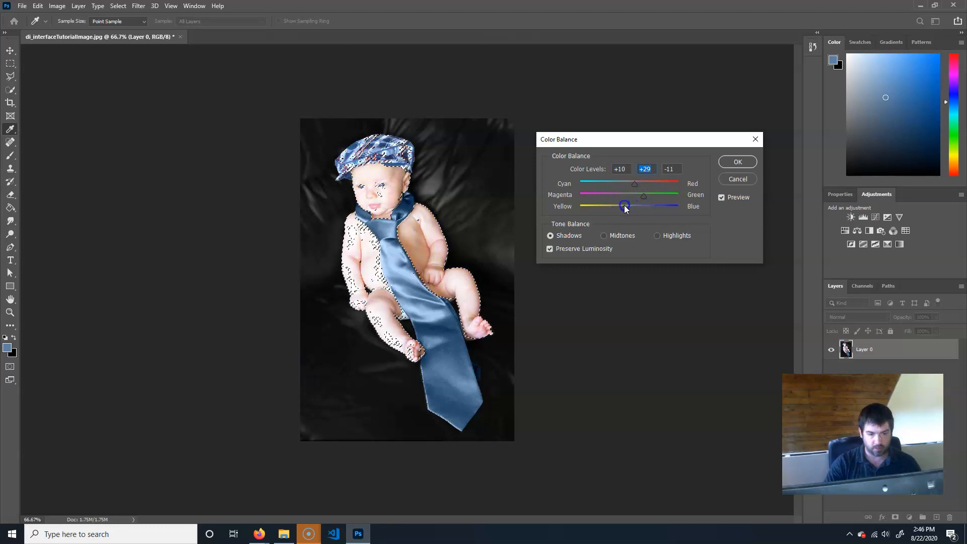
{"action": "left_click", "coordinate": [664, 235]}
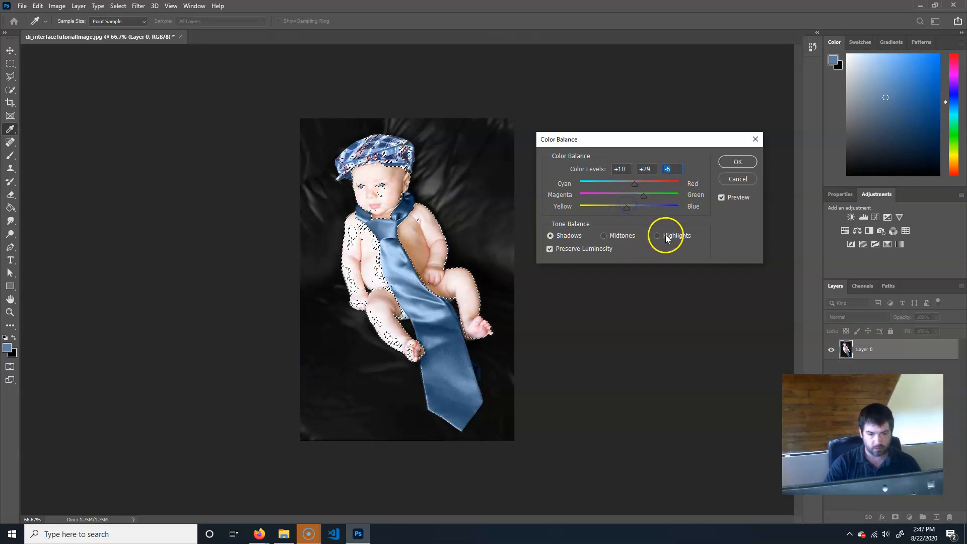
{"action": "left_click", "coordinate": [737, 163]}
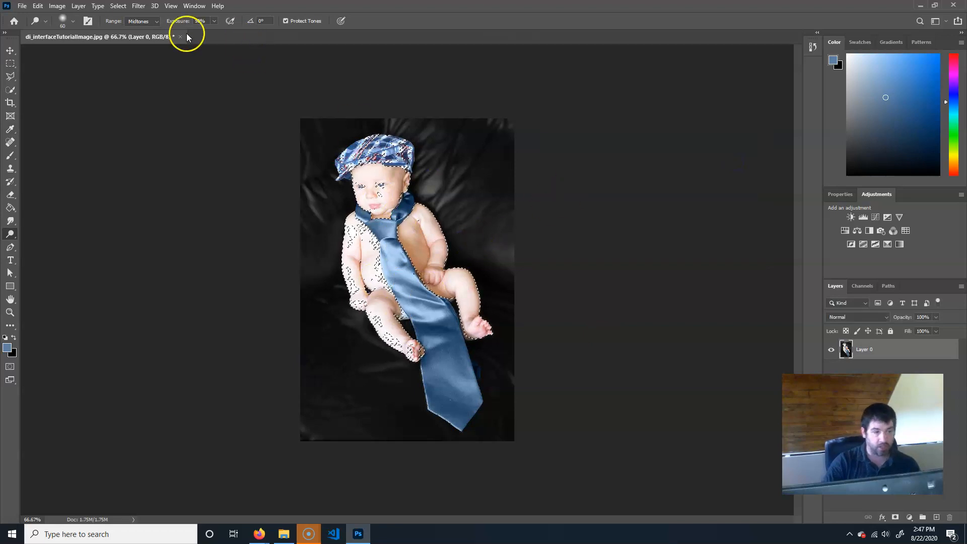
Deselect the skin area and undo back to the photo before the Color Balance adjustment.
{"action": "left_click", "coordinate": [118, 5]}
{"action": "left_click", "coordinate": [133, 26]}
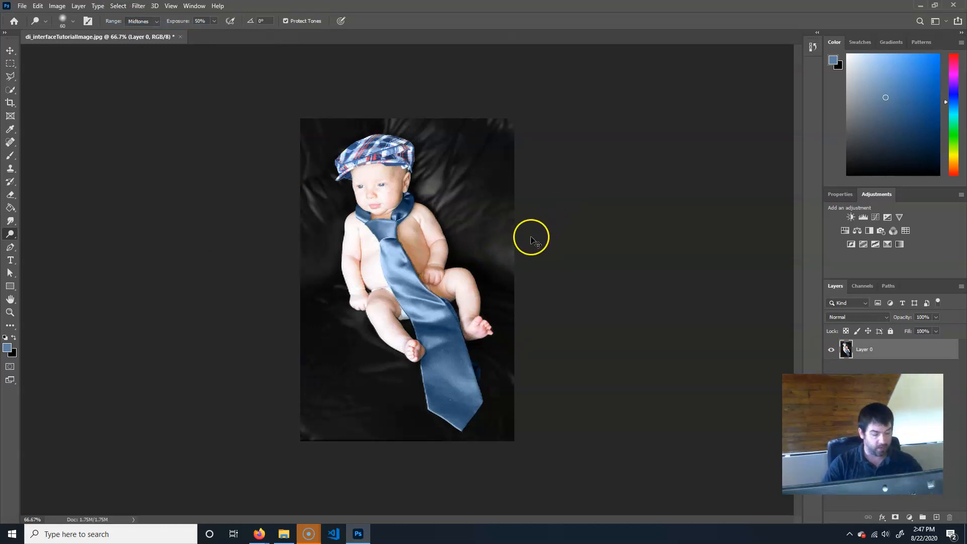
{"action": "key", "text": "ctrl+z"}
{"action": "key", "text": "ctrl+z"}
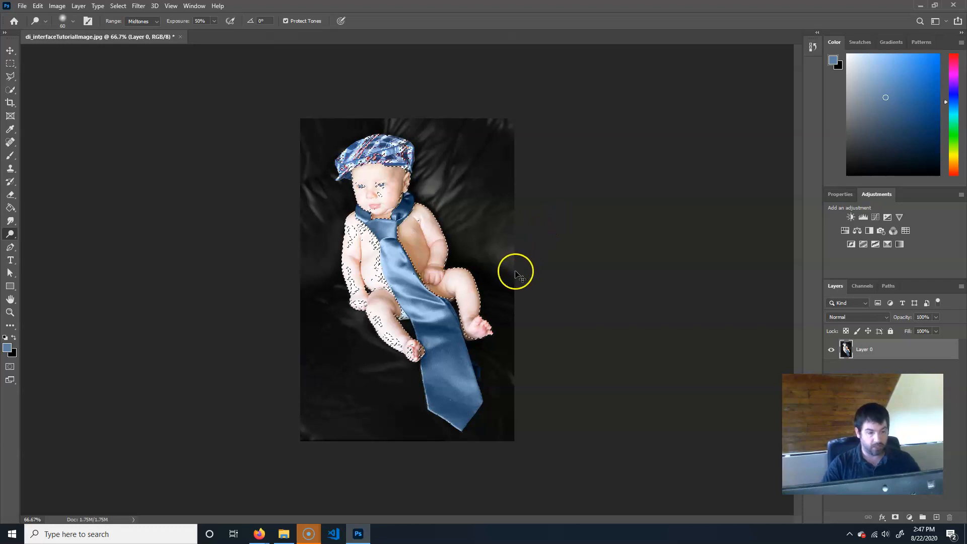
{"action": "key", "text": "ctrl+z"}
{"action": "key", "text": "ctrl+z"}
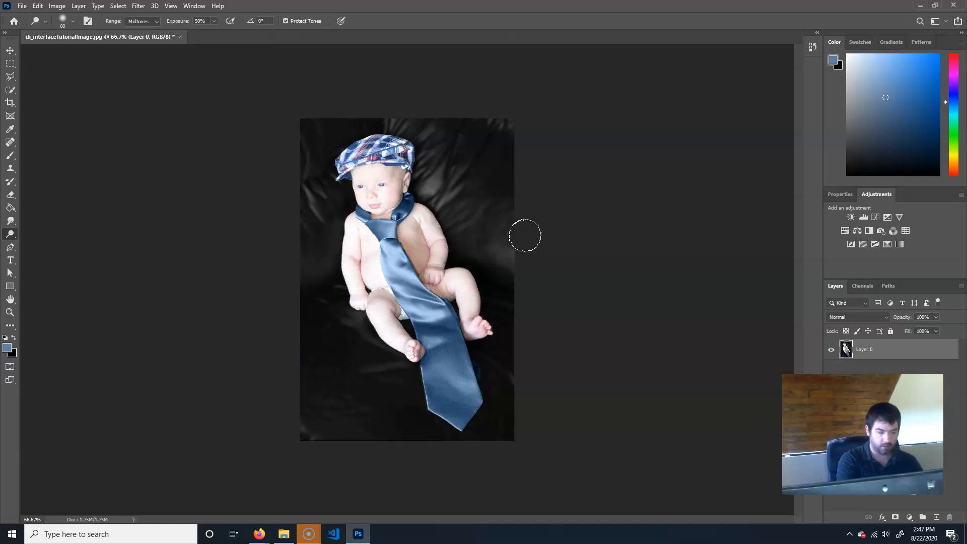
Try to redo the undone change and check which undo and redo commands are available.
{"action": "key", "text": "ctrl+y"}
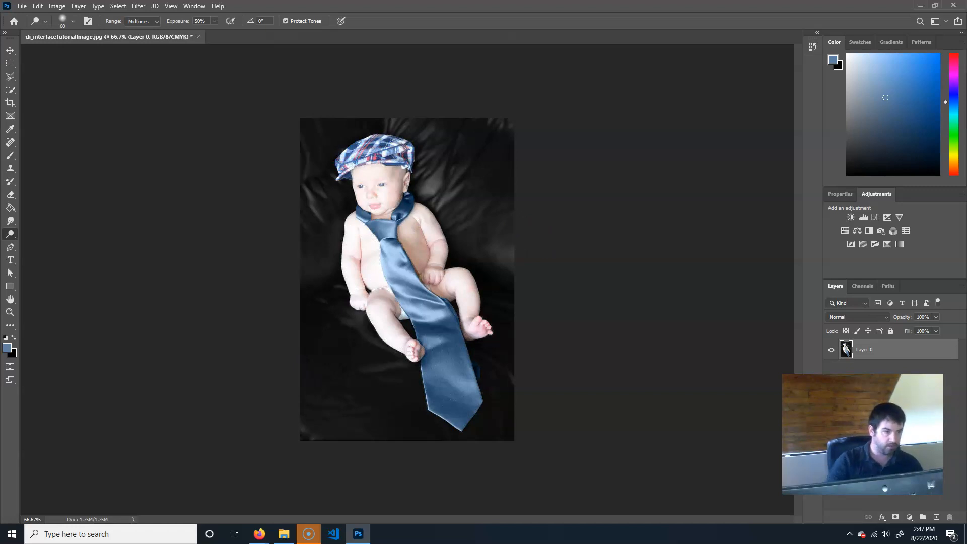
{"action": "left_click", "coordinate": [38, 6]}
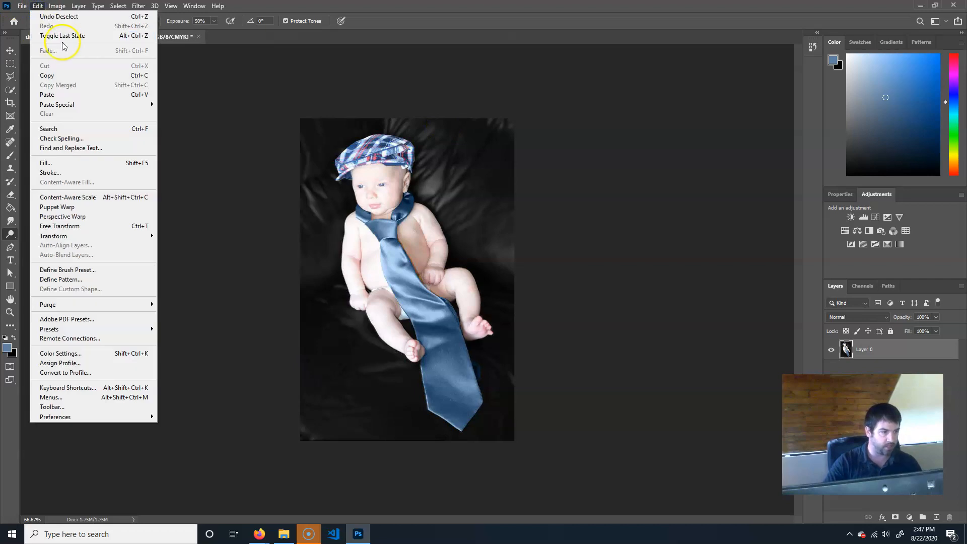
{"action": "left_click", "coordinate": [356, 16]}
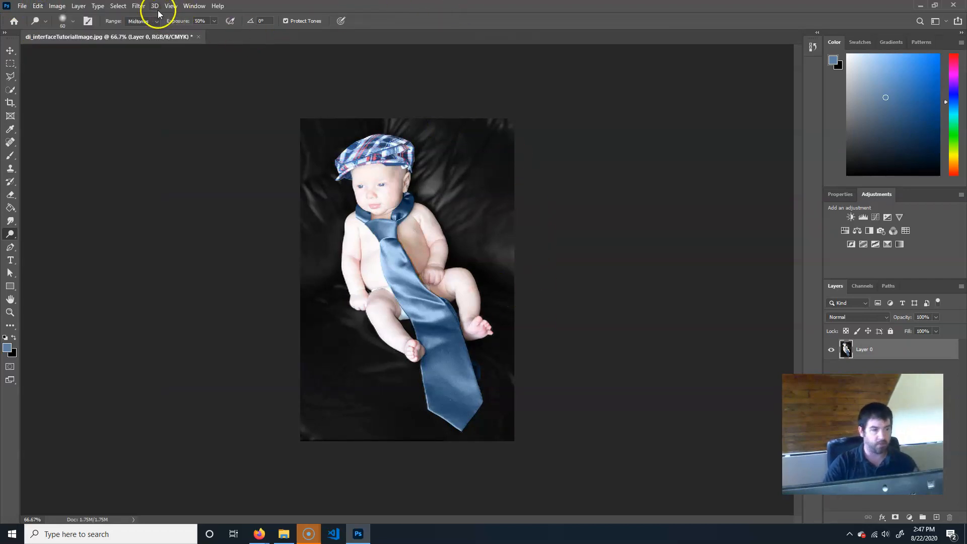
Apply the Color Halftone pixelate filter to Layer 0 with a maximum radius of 8 pixels and screen angles 108, 162, 90 and 45.
{"action": "left_click", "coordinate": [115, 6]}
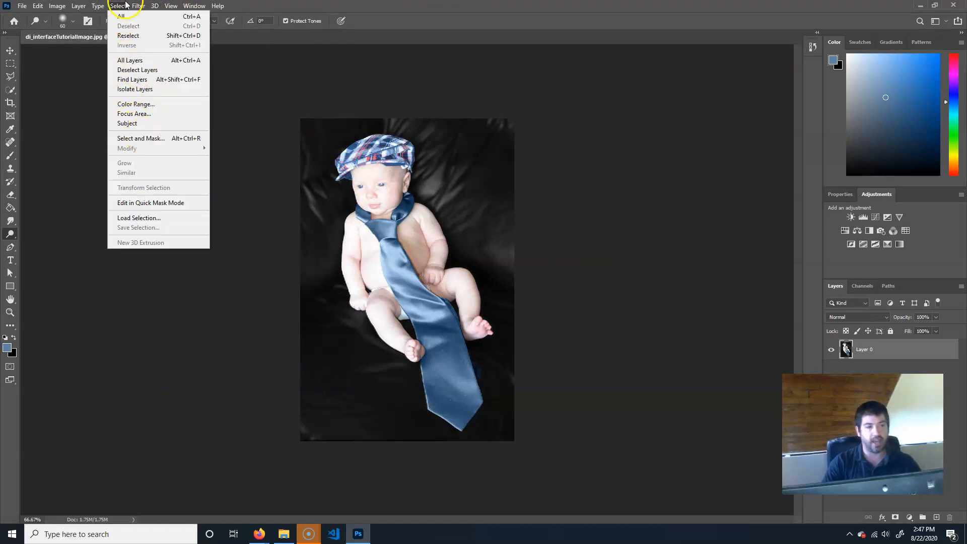
{"action": "left_click", "coordinate": [141, 6]}
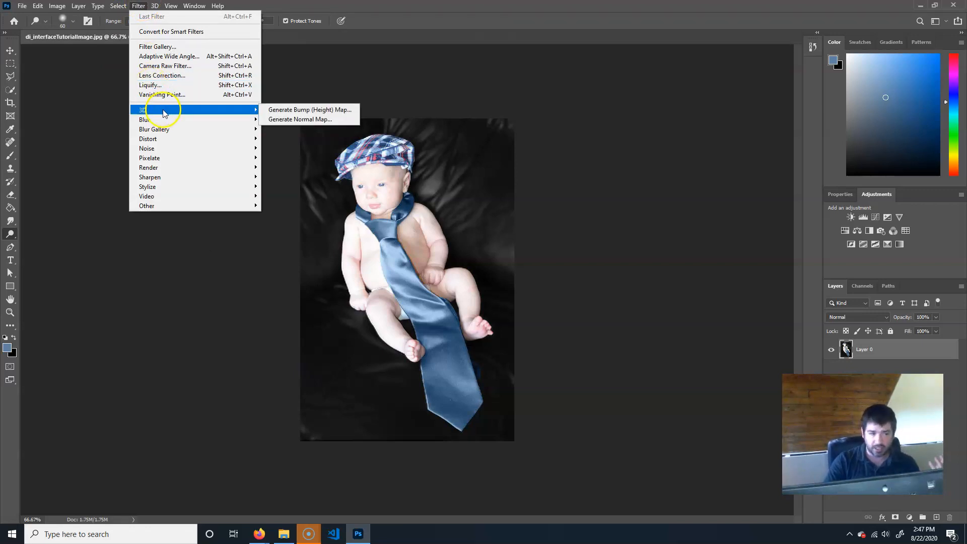
{"action": "mouse_move", "coordinate": [167, 119]}
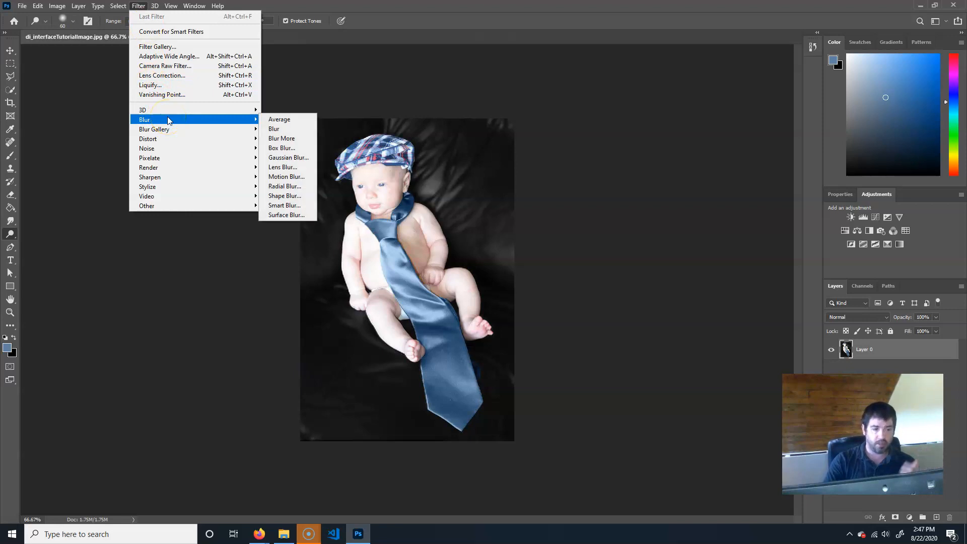
{"action": "mouse_move", "coordinate": [176, 142]}
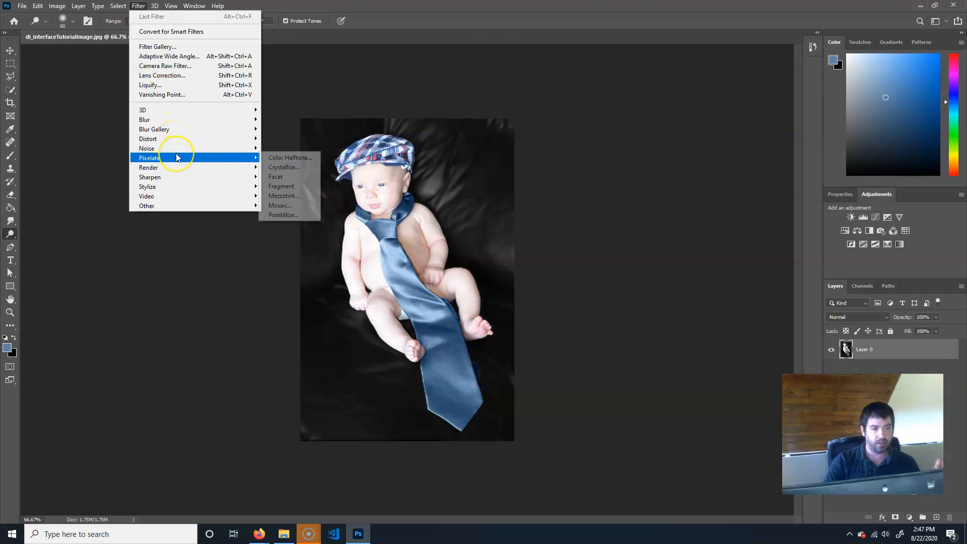
{"action": "left_click", "coordinate": [315, 158]}
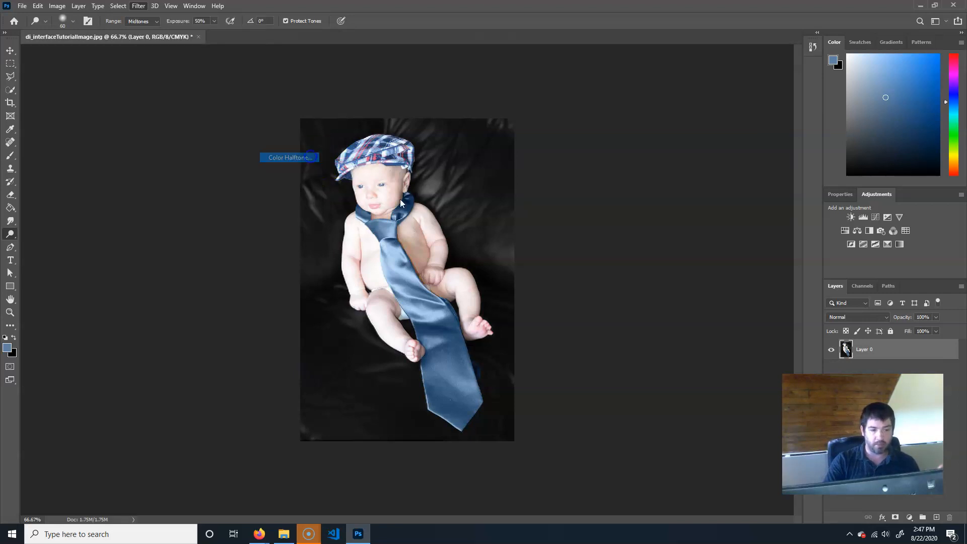
{"action": "left_click_drag", "start_coordinate": [515, 137], "coordinate": [621, 138]}
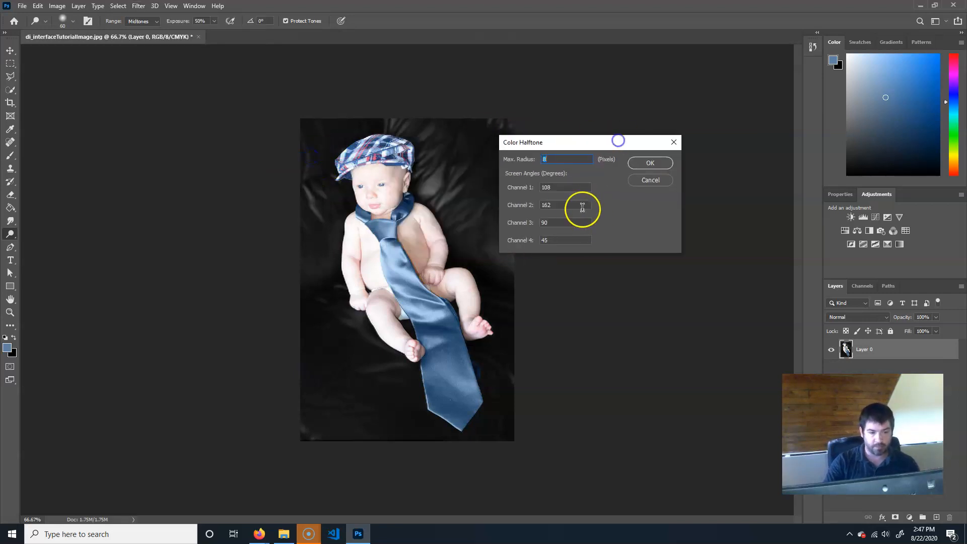
{"action": "left_click", "coordinate": [643, 163]}
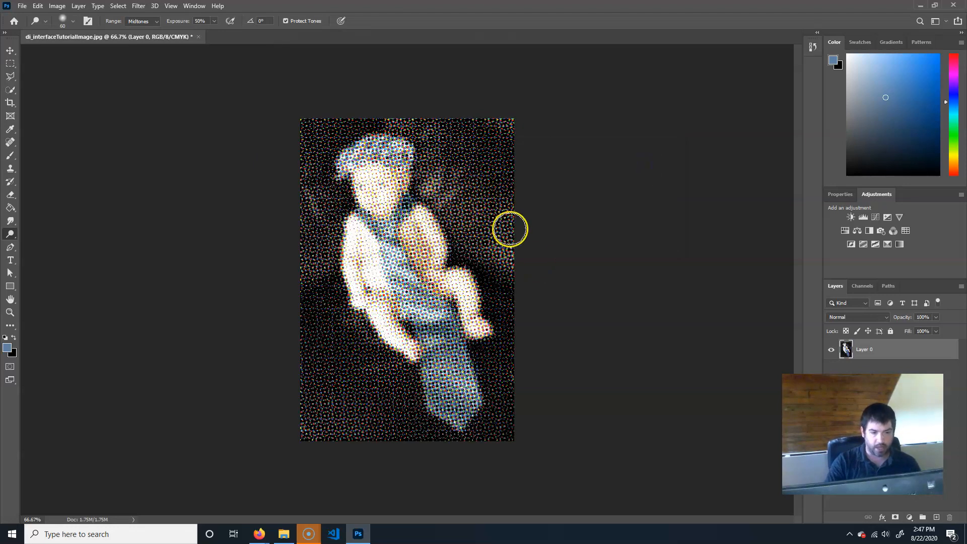
Undo the Color Halftone filter and preview the Emboss filter on Layer 0, leaving it without applying.
{"action": "key", "text": "ctrl+z"}
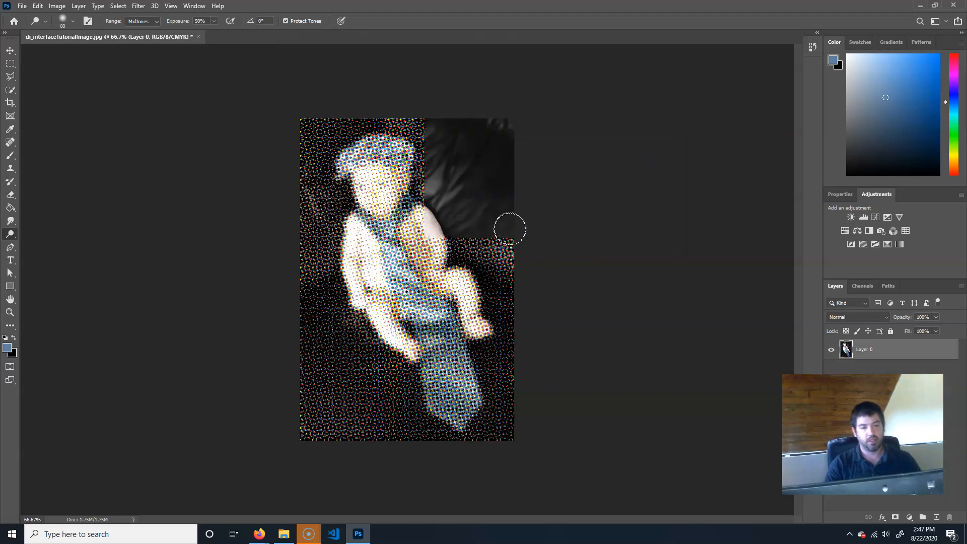
{"action": "left_click", "coordinate": [148, 6]}
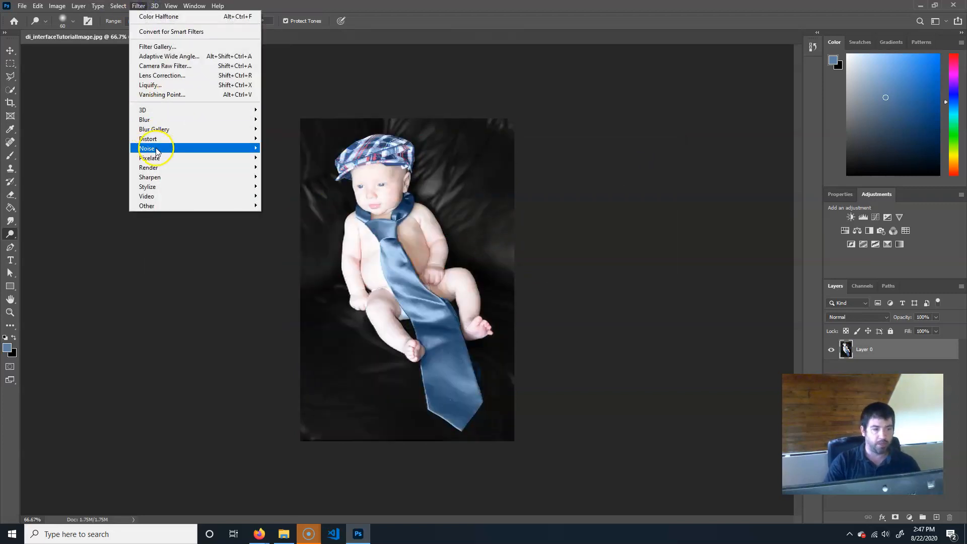
{"action": "mouse_move", "coordinate": [166, 157]}
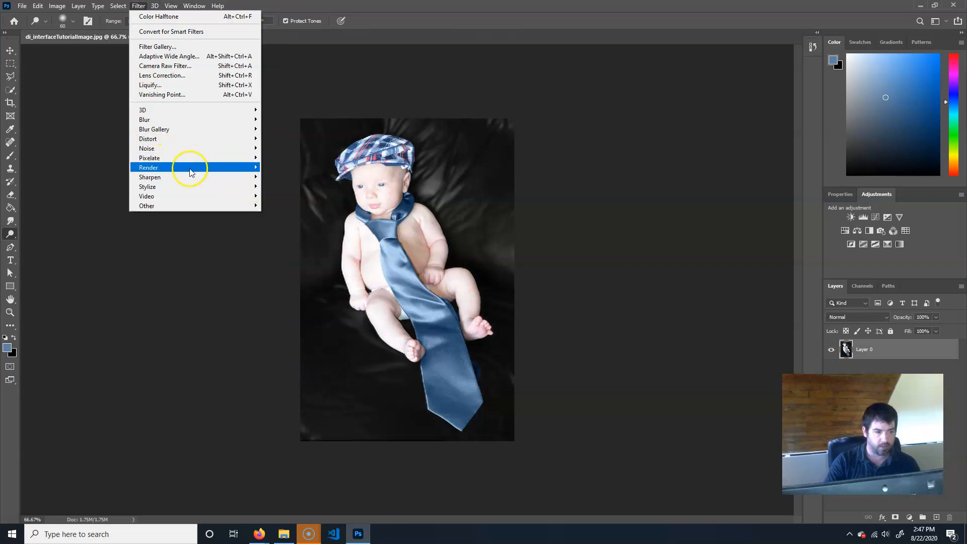
{"action": "mouse_move", "coordinate": [191, 173]}
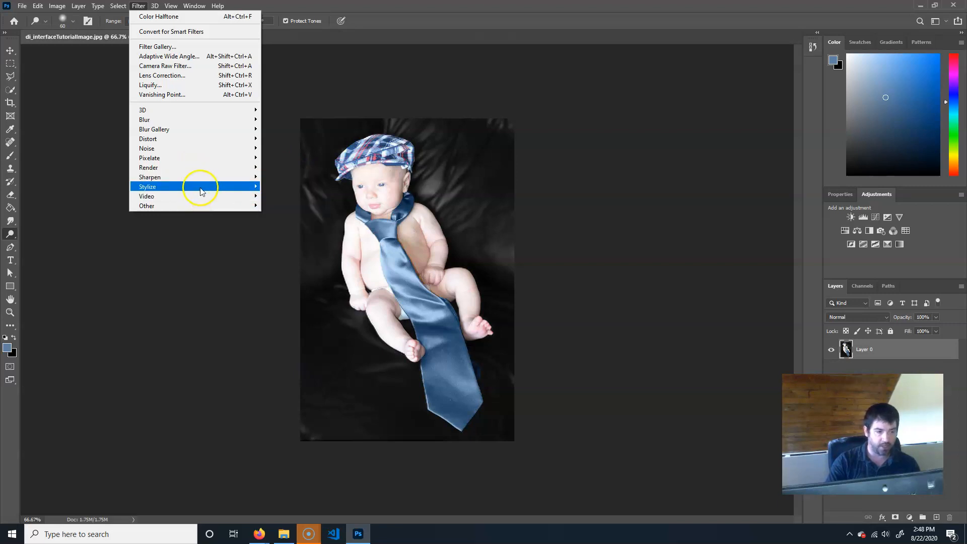
{"action": "left_click", "coordinate": [280, 196]}
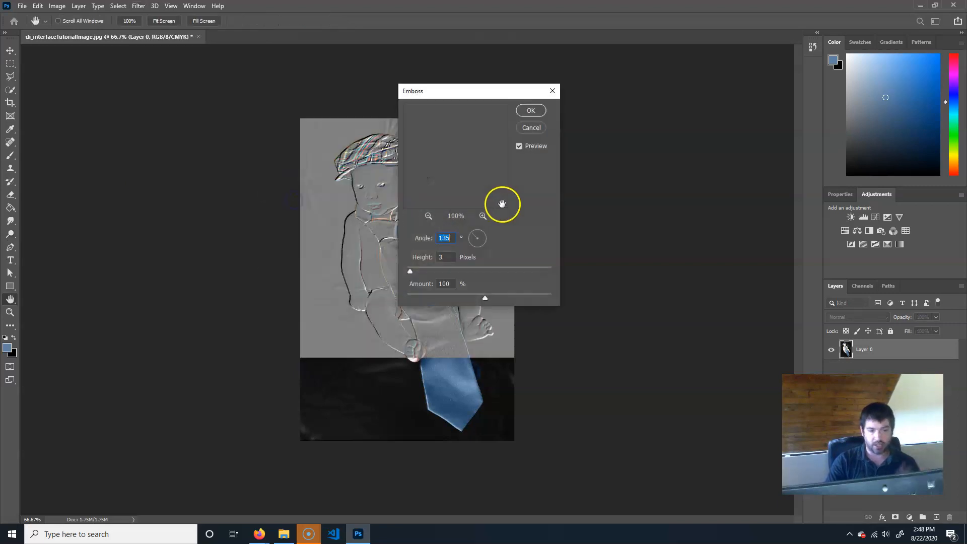
{"action": "left_click", "coordinate": [372, 333]}
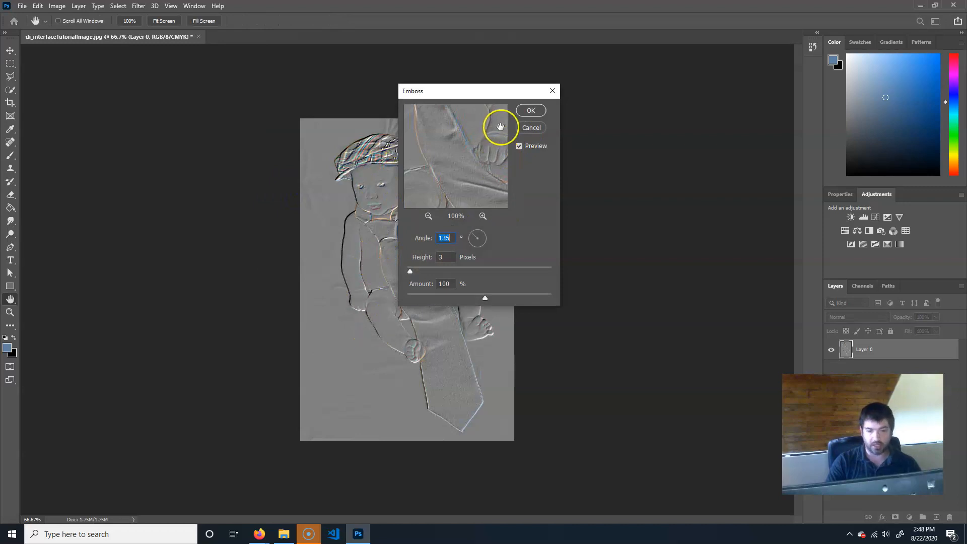
{"action": "left_click", "coordinate": [525, 127]}
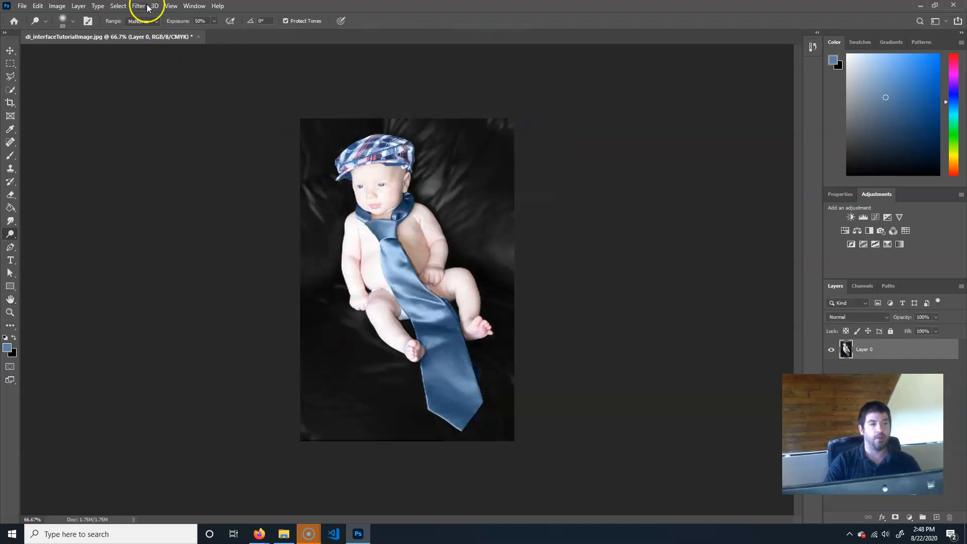
Stretch the baby's forehead and the side of the head upward and outward with a size 100 Liquify brush, and apply the filter.
{"action": "left_click", "coordinate": [138, 5]}
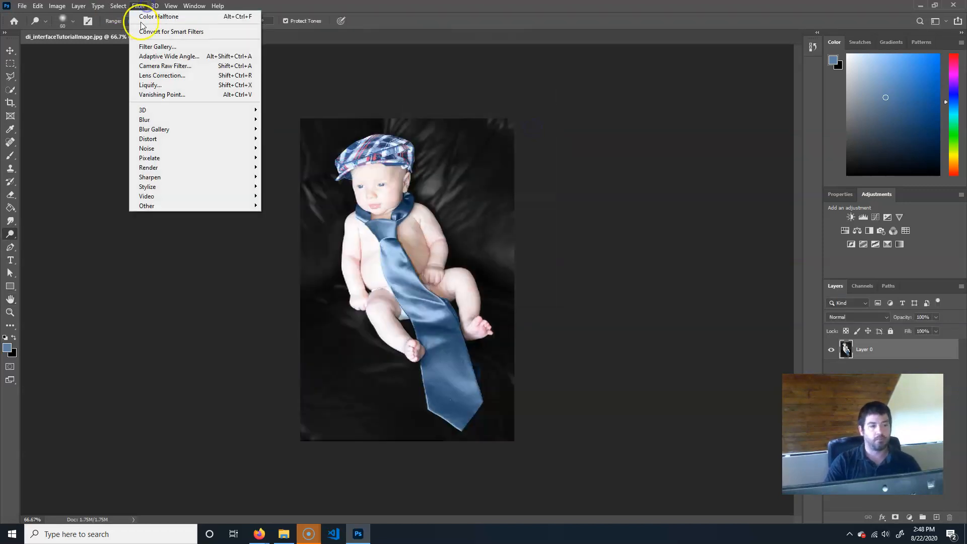
{"action": "left_click", "coordinate": [188, 87]}
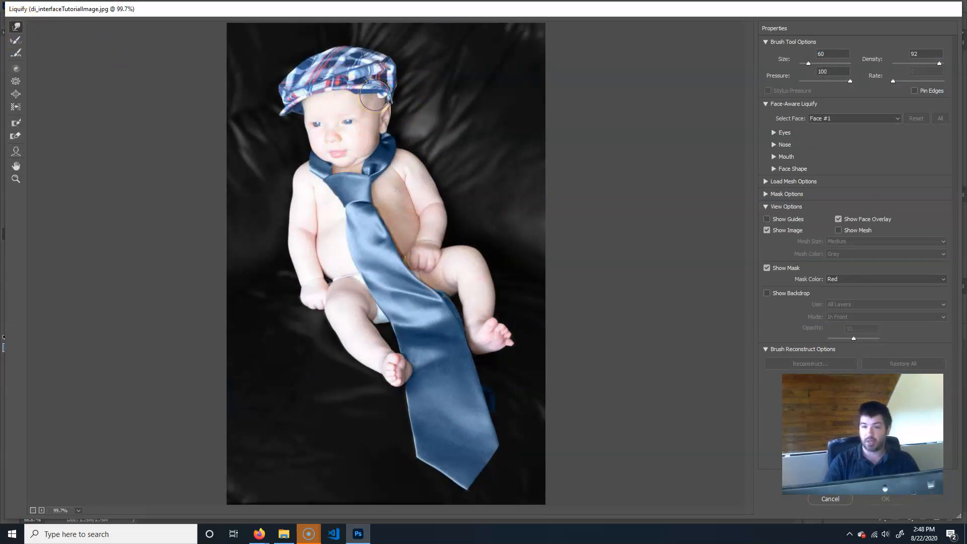
{"action": "key", "text": "bracketright"}
{"action": "key", "text": "bracketright"}
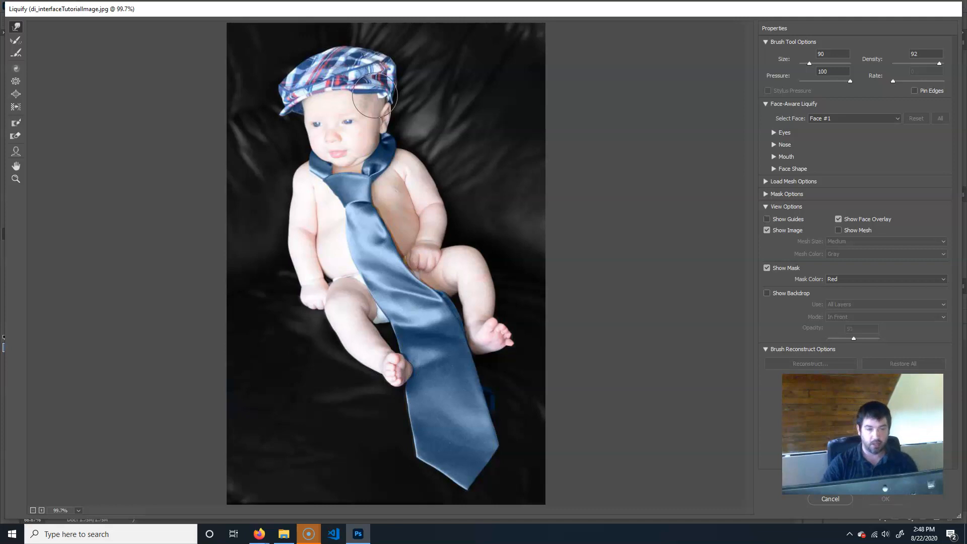
{"action": "key", "text": "bracketright"}
{"action": "left_click_drag", "start_coordinate": [374, 105], "coordinate": [402, 73]}
{"action": "mouse_move", "coordinate": [346, 124]}
{"action": "left_mouse_down"}
{"action": "mouse_move", "coordinate": [313, 132]}
{"action": "mouse_move", "coordinate": [335, 135]}
{"action": "mouse_move", "coordinate": [305, 80]}
{"action": "mouse_move", "coordinate": [335, 58]}
{"action": "left_mouse_up"}
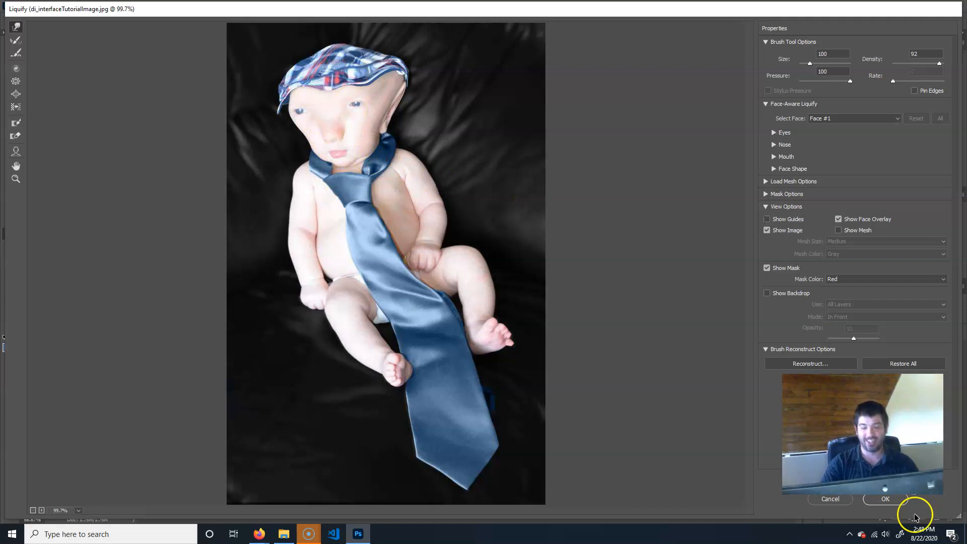
{"action": "left_click", "coordinate": [886, 499]}
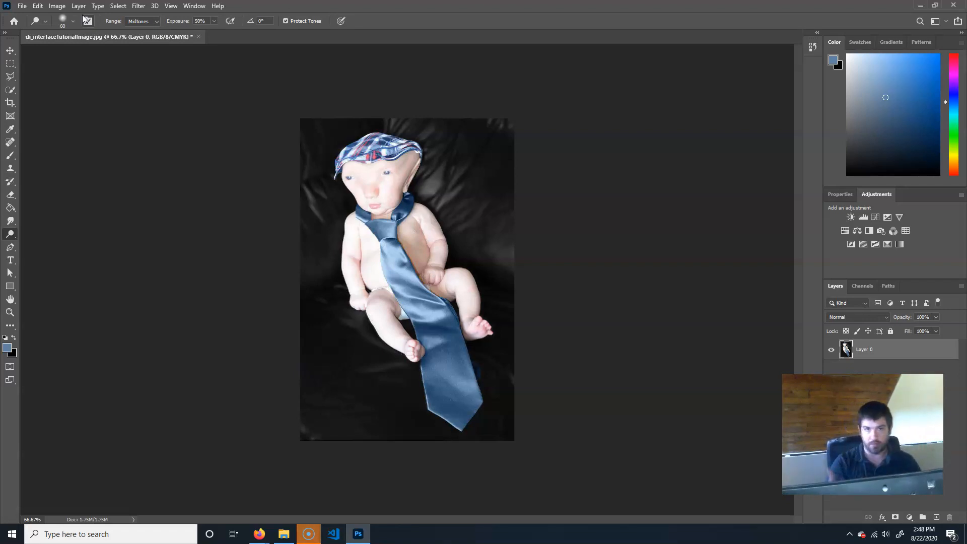
Try a rectangular marquee selection over the baby's torso and deselect it.
{"action": "left_click", "coordinate": [10, 63]}
{"action": "left_click_drag", "start_coordinate": [369, 324], "coordinate": [444, 223]}
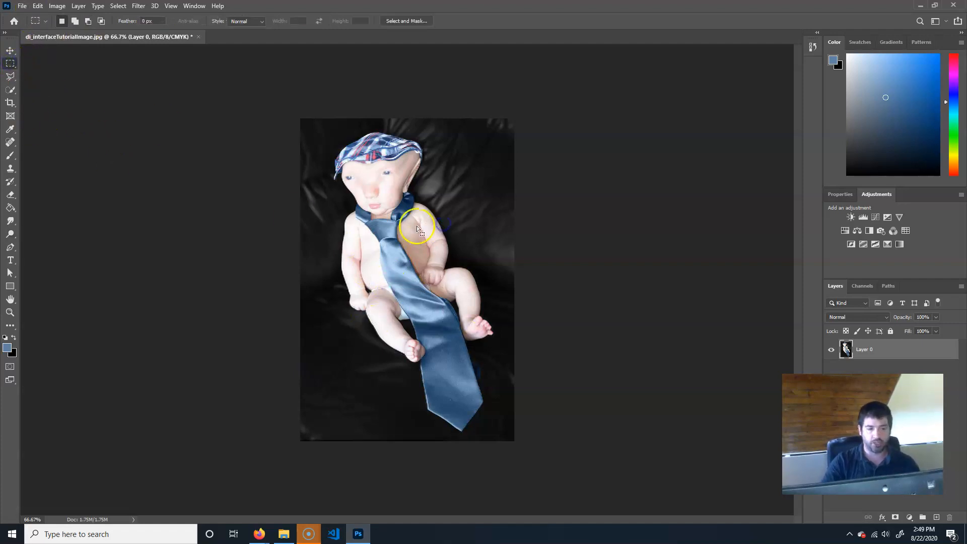
{"action": "left_click", "coordinate": [453, 157]}
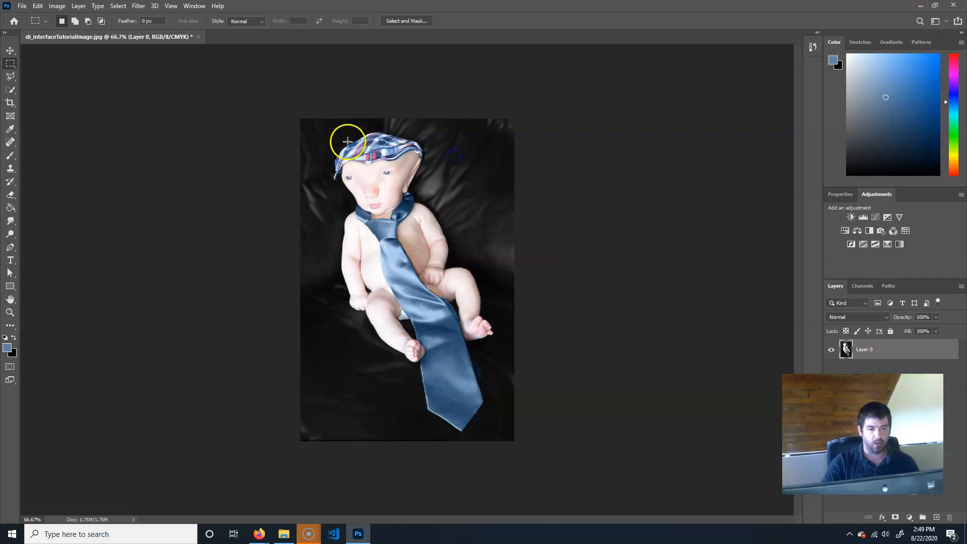
Outline the baby's head and cap with a freehand Lasso selection.
{"action": "left_click", "coordinate": [9, 80]}
{"action": "mouse_move", "coordinate": [16, 80]}
{"action": "left_mouse_down"}
{"action": "mouse_move", "coordinate": [54, 81]}
{"action": "mouse_move", "coordinate": [58, 96]}
{"action": "mouse_move", "coordinate": [56, 79]}
{"action": "left_mouse_up"}
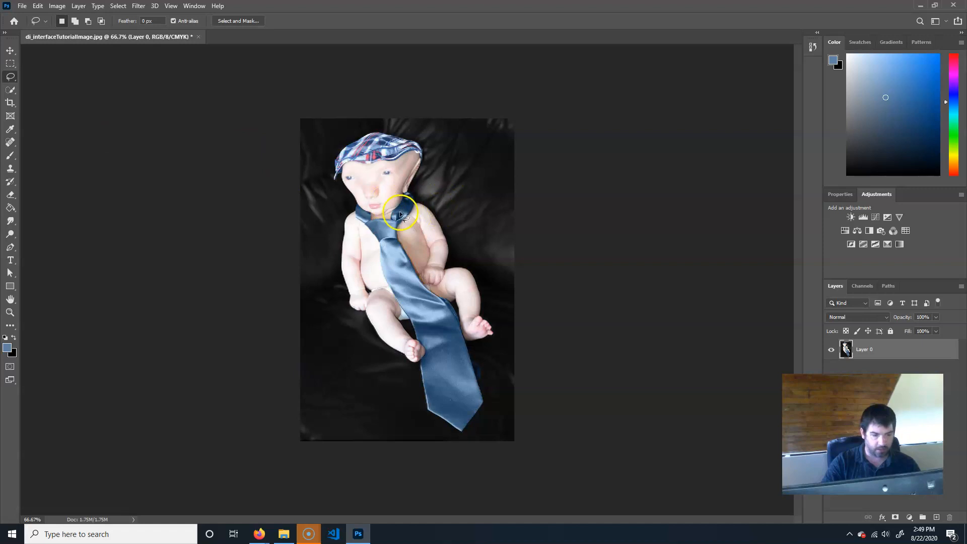
{"action": "mouse_move", "coordinate": [422, 167]}
{"action": "left_mouse_down"}
{"action": "mouse_move", "coordinate": [427, 145]}
{"action": "mouse_move", "coordinate": [398, 132]}
{"action": "mouse_move", "coordinate": [342, 143]}
{"action": "left_mouse_up"}
{"action": "left_click_drag", "start_coordinate": [386, 214], "coordinate": [387, 215]}
Invert the colors inside the head selection and deselect it.
{"action": "left_click", "coordinate": [57, 6]}
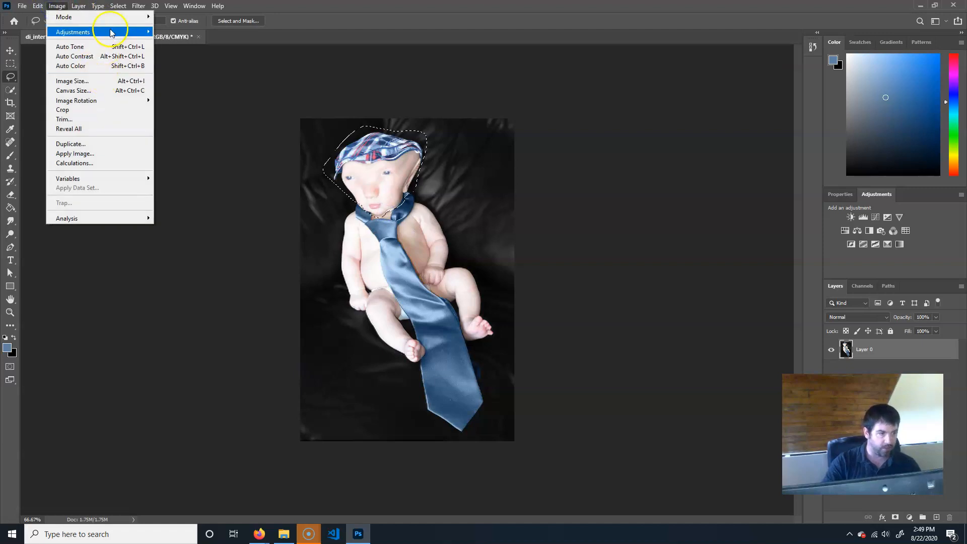
{"action": "mouse_move", "coordinate": [112, 32]}
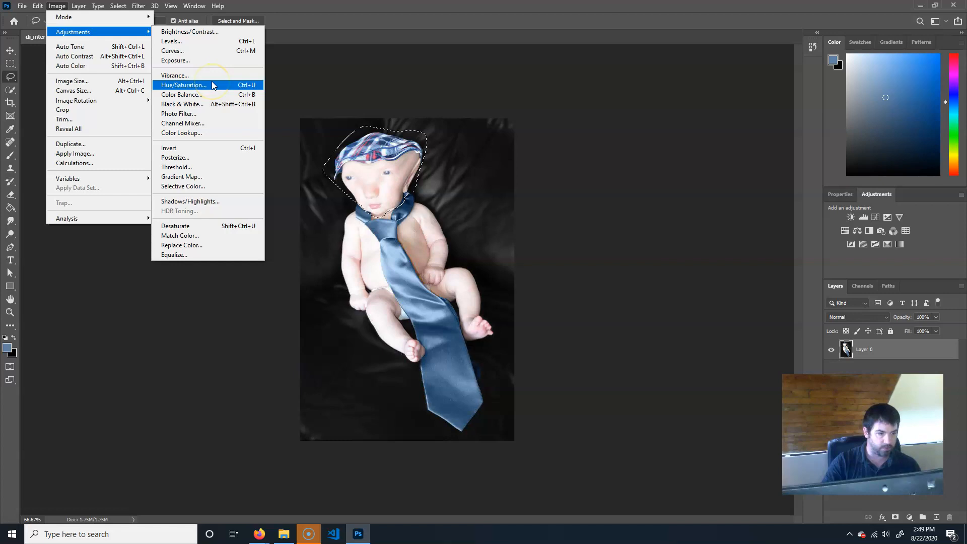
{"action": "left_click", "coordinate": [214, 148]}
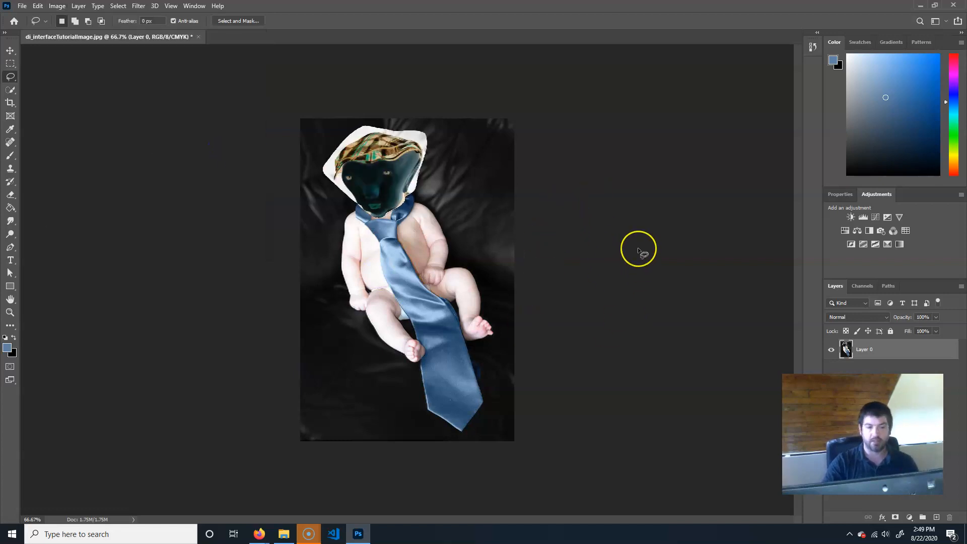
{"action": "left_click", "coordinate": [590, 231]}
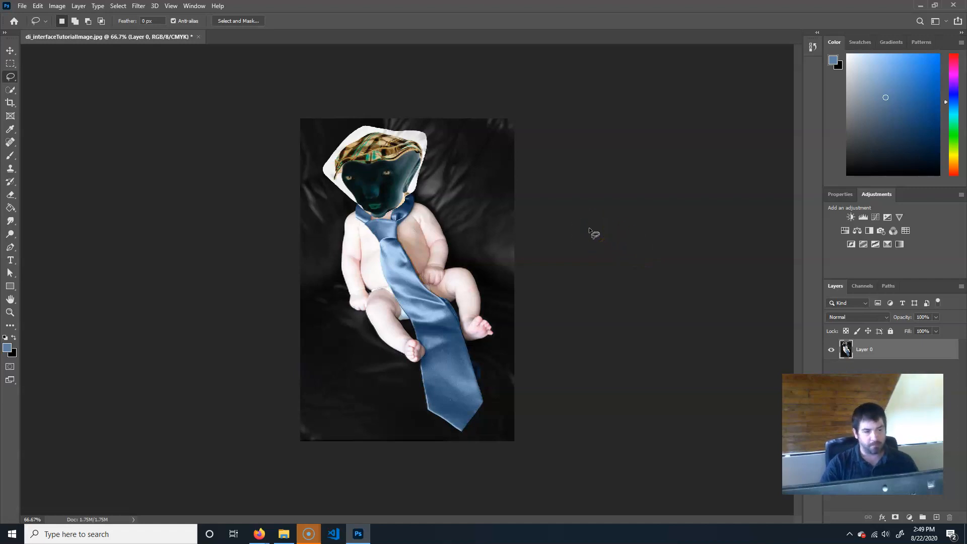
Undo the color inversion of the head and clear the restored selection.
{"action": "key", "text": "ctrl+z"}
{"action": "key", "text": "ctrl+z"}
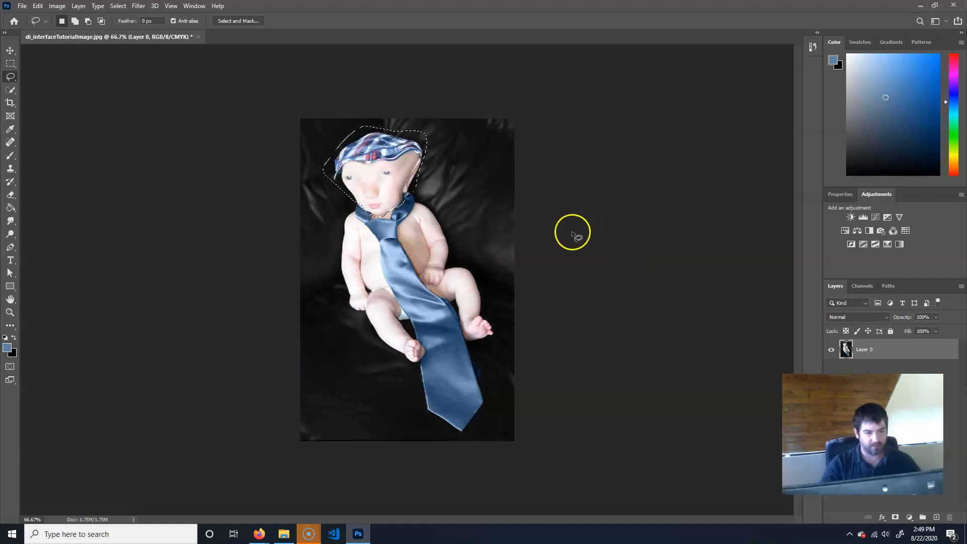
{"action": "left_click", "coordinate": [549, 242]}
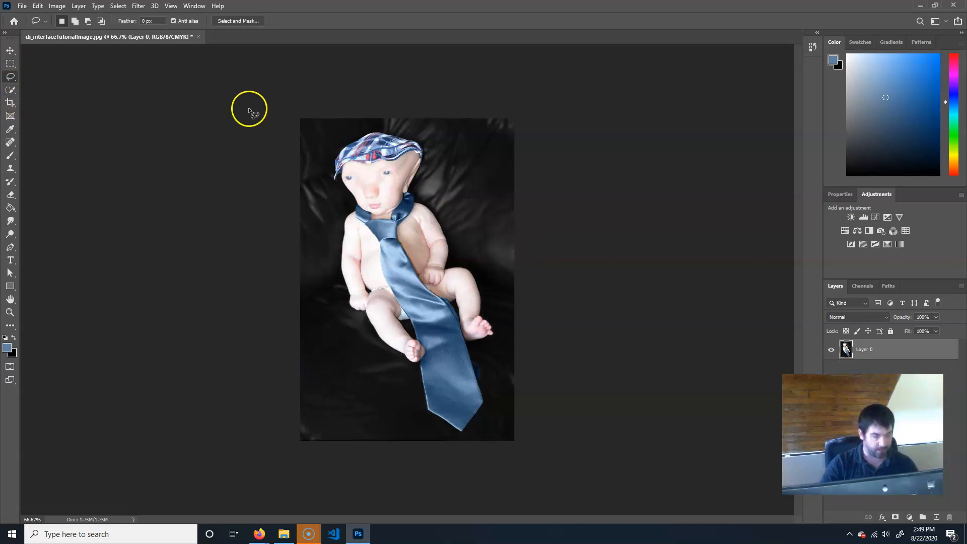
Try shifting Layer 0 slightly down and to the left with the Move tool, and undo the move.
{"action": "left_click", "coordinate": [6, 51]}
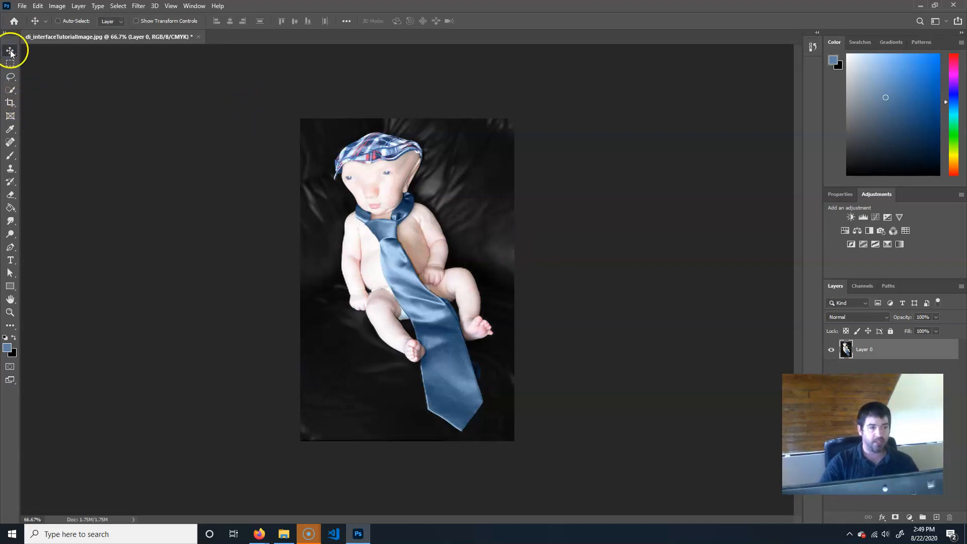
{"action": "left_click_drag", "start_coordinate": [432, 263], "coordinate": [410, 317]}
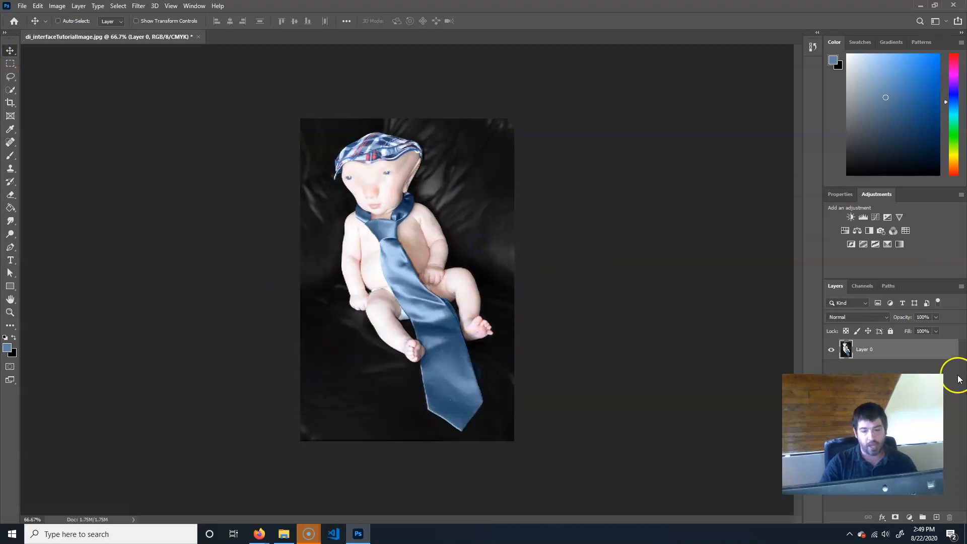
{"action": "left_click_drag", "start_coordinate": [434, 254], "coordinate": [413, 255]}
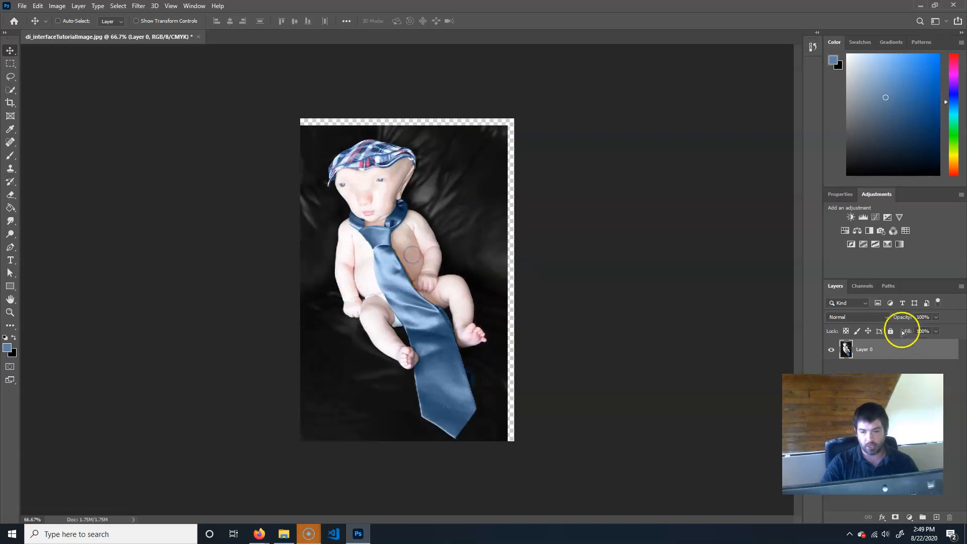
{"action": "key", "text": "ctrl+z"}
Add a new empty layer above Layer 0 and switch to the Brush tool.
{"action": "left_click", "coordinate": [937, 517]}
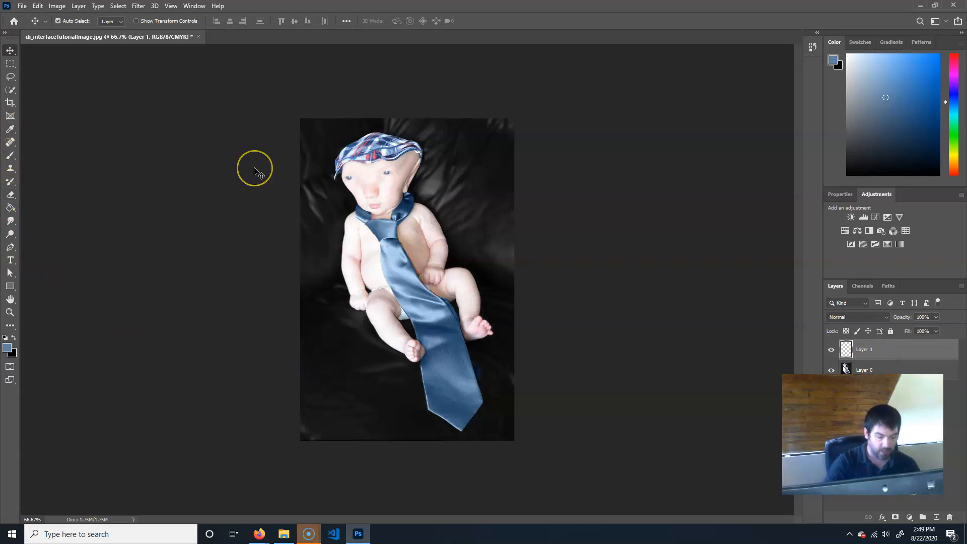
{"action": "key", "text": "ctrl+plus"}
{"action": "left_click", "coordinate": [10, 155]}
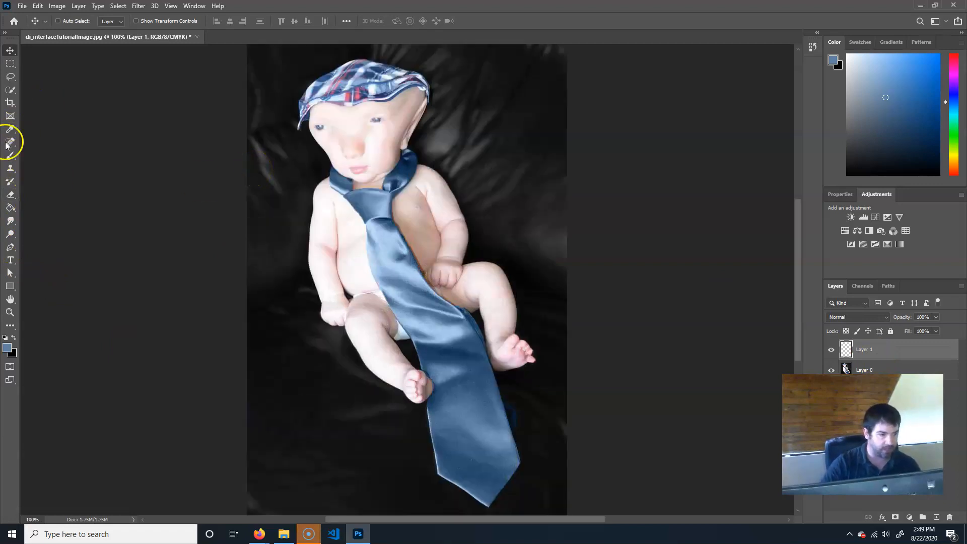
Set the foreground color to bright red #ec252a and reduce the brush size to 9 px.
{"action": "left_click", "coordinate": [114, 340]}
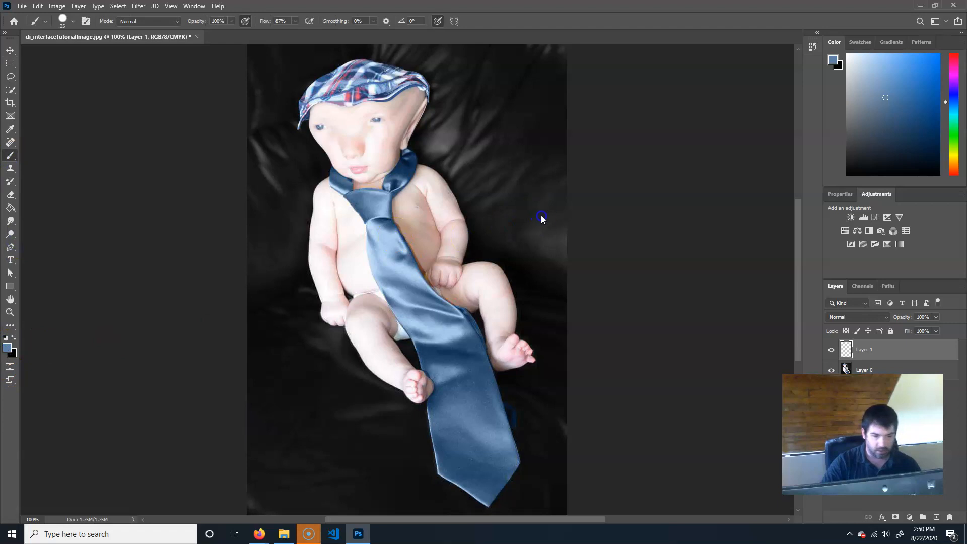
{"action": "left_click", "coordinate": [490, 130]}
{"action": "left_click", "coordinate": [458, 130]}
{"action": "left_click", "coordinate": [566, 119]}
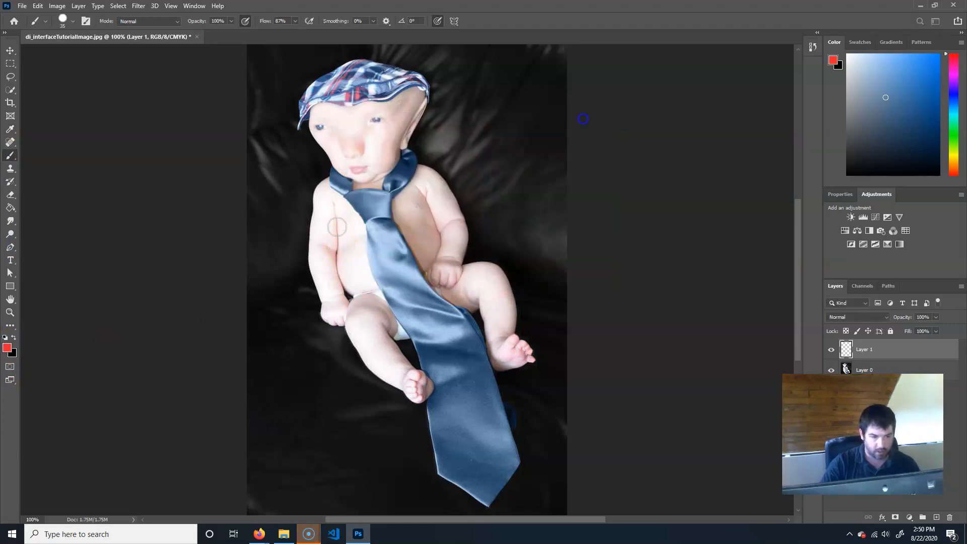
{"action": "key", "text": "bracketleft"}
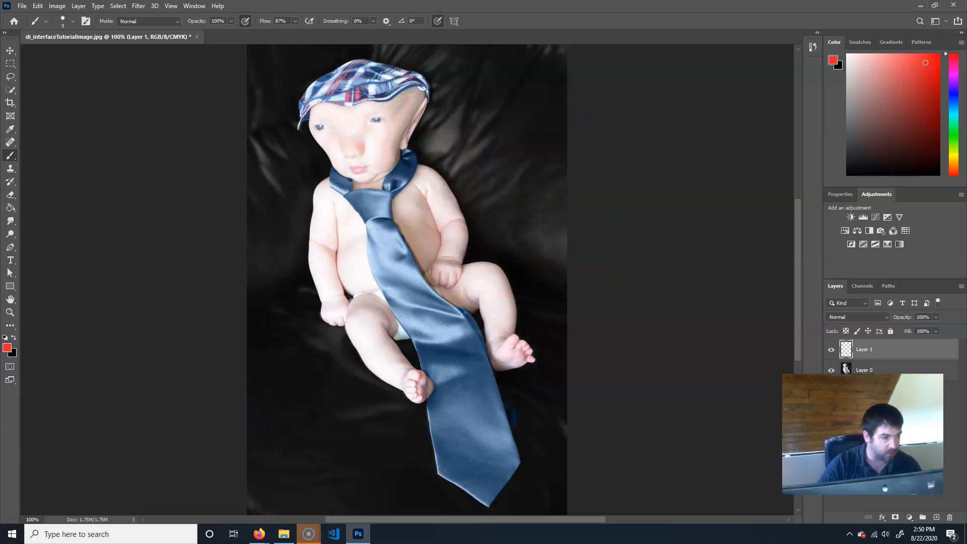
Adjust the foreground red to a hue of 0° and accept the color.
{"action": "left_click", "coordinate": [7, 347]}
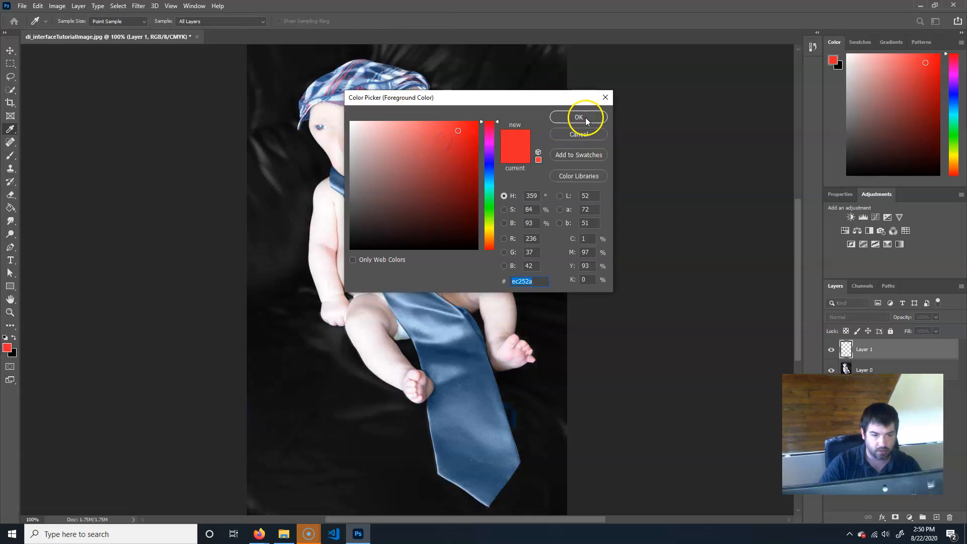
{"action": "left_click", "coordinate": [492, 149]}
{"action": "left_click_drag", "start_coordinate": [486, 207], "coordinate": [464, 123]}
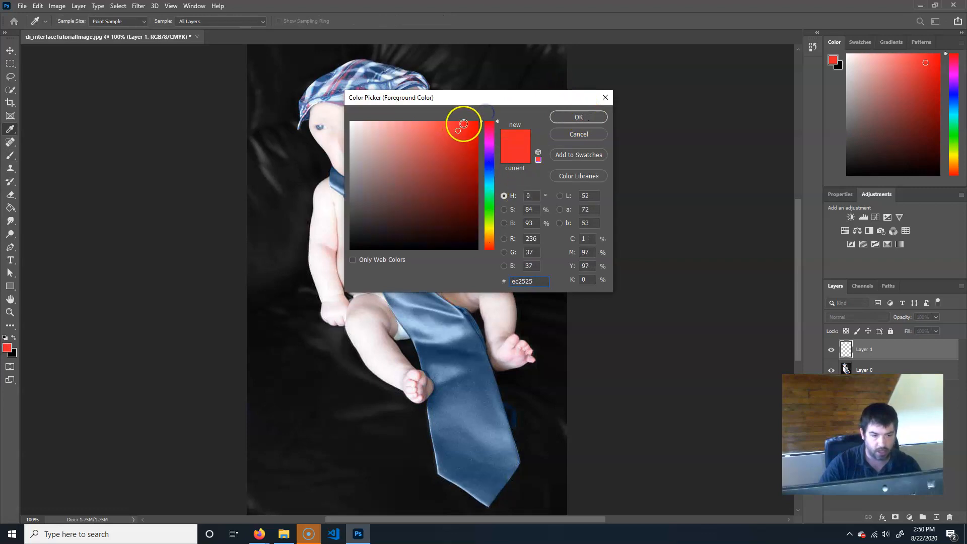
{"action": "left_click", "coordinate": [565, 116]}
Look through the General Brushes presets around the Hard Round brush and close the brush picker.
{"action": "key", "text": "b"}
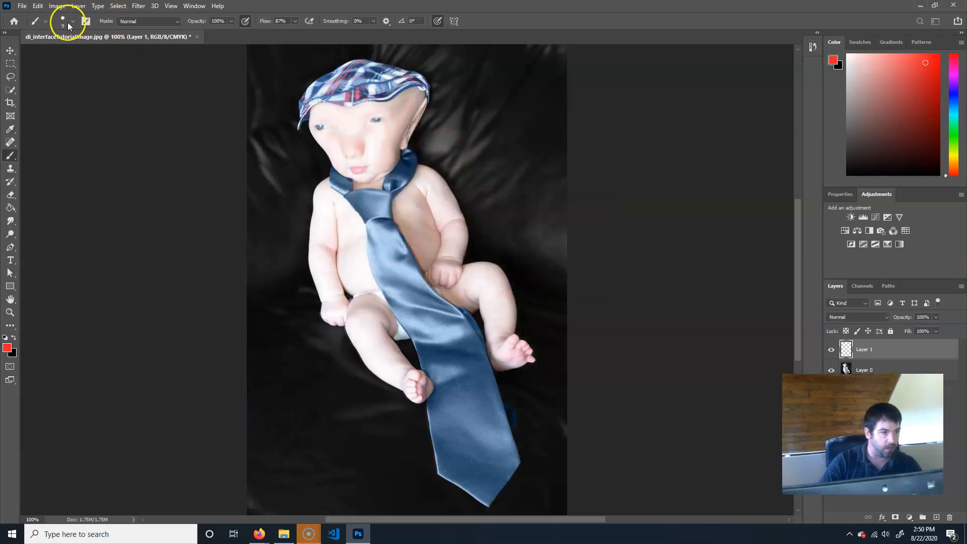
{"action": "left_click", "coordinate": [74, 20]}
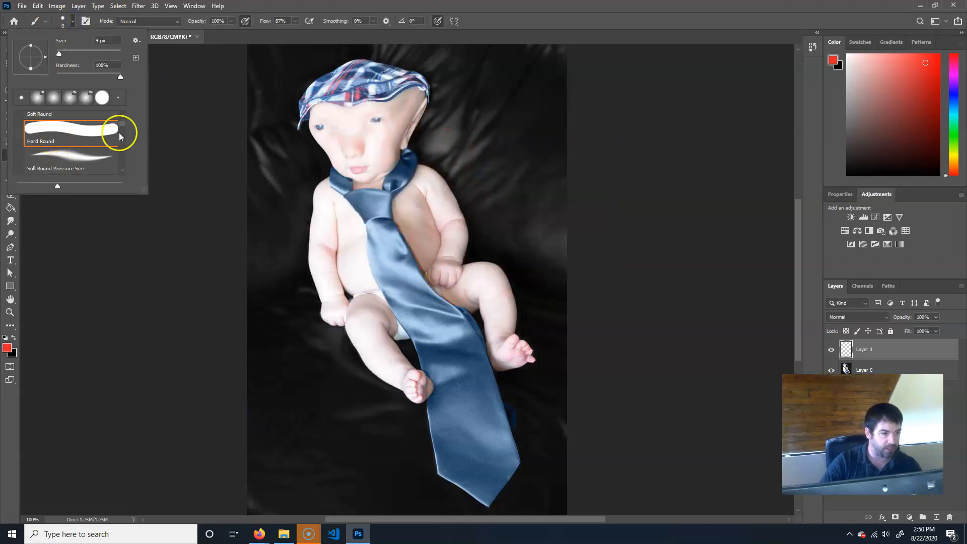
{"action": "mouse_move", "coordinate": [121, 125]}
{"action": "left_mouse_down"}
{"action": "mouse_move", "coordinate": [121, 148]}
{"action": "mouse_move", "coordinate": [120, 98]}
{"action": "left_mouse_up"}
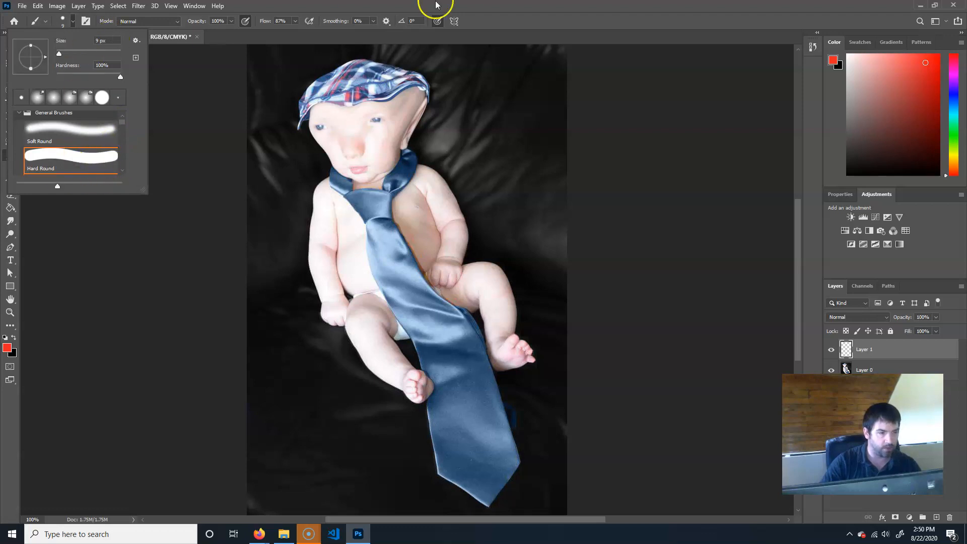
{"action": "key", "text": "Return"}
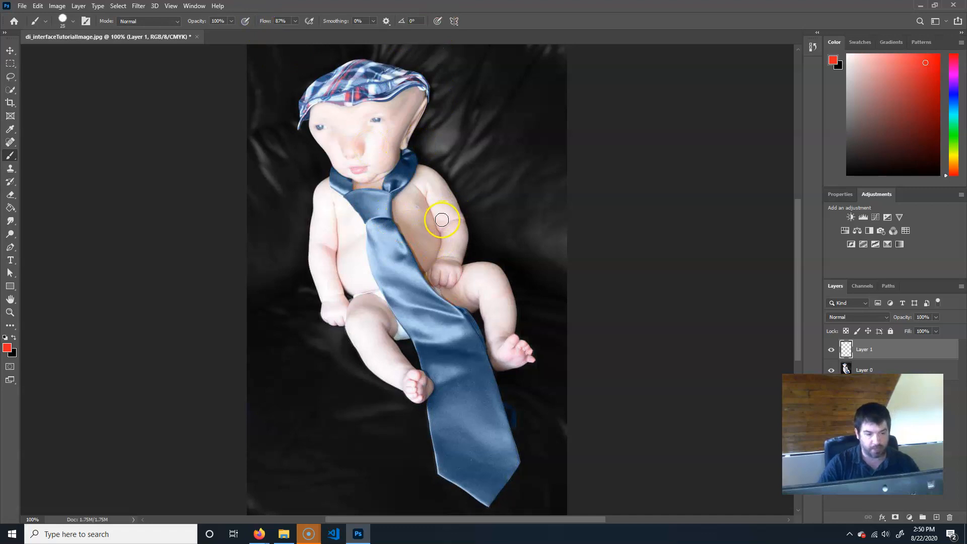
Reduce the brush size to 5 px and paint a red heart outline on the baby's upper arm on Layer 1.
{"action": "left_click", "coordinate": [72, 22]}
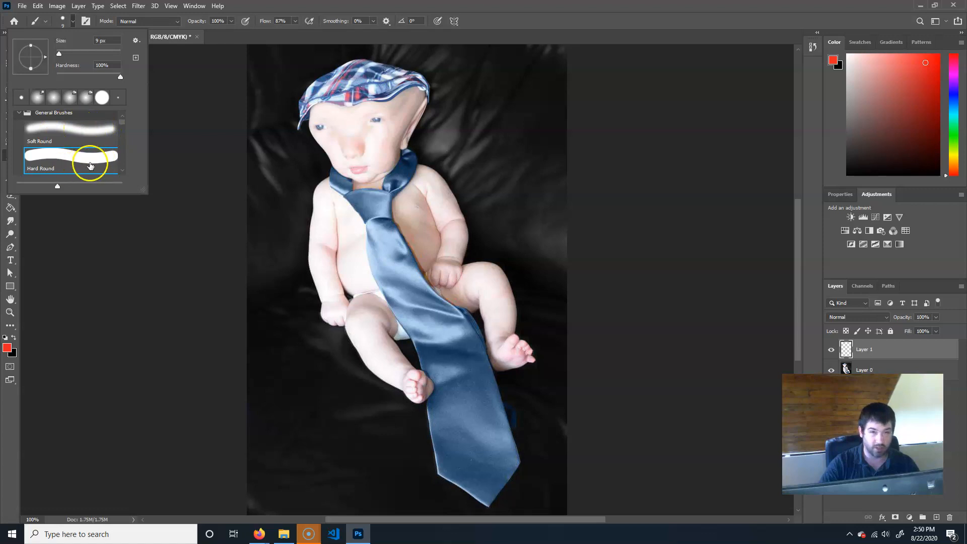
{"action": "left_click", "coordinate": [464, 13]}
{"action": "key", "text": "bracketleft"}
{"action": "key", "text": "bracketleft"}
{"action": "key", "text": "bracketleft"}
{"action": "key", "text": "bracketleft"}
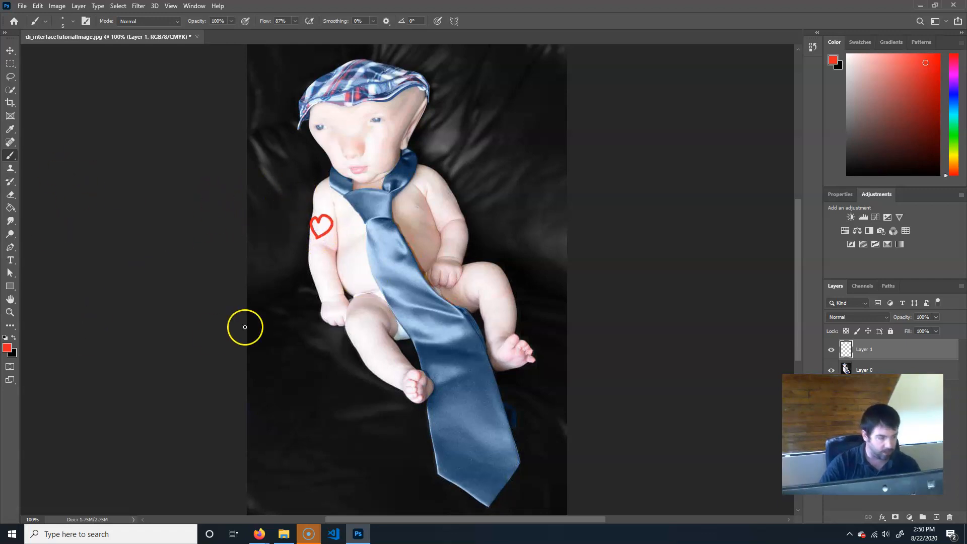
Swap the foreground color to black and handwrite "Mom" inside the red heart with a 2 px brush.
{"action": "key", "text": "x"}
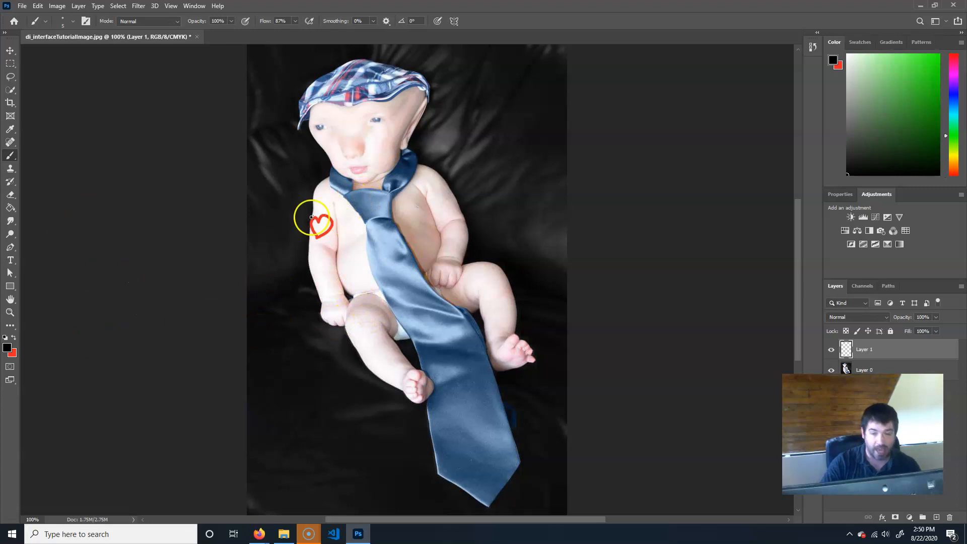
{"action": "left_click", "coordinate": [15, 338]}
{"action": "left_click", "coordinate": [15, 338]}
{"action": "left_click", "coordinate": [15, 338]}
{"action": "left_click", "coordinate": [14, 338]}
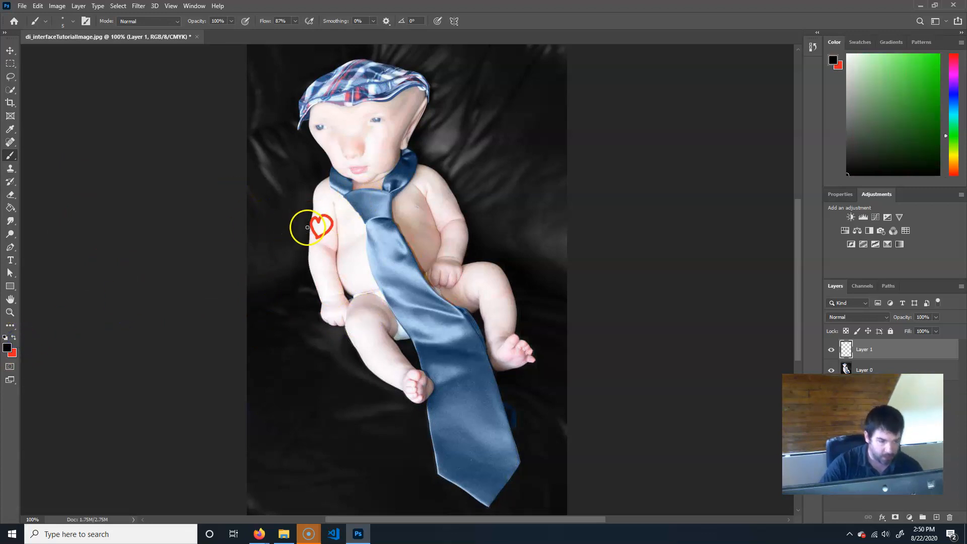
{"action": "key", "text": "ctrl+plus"}
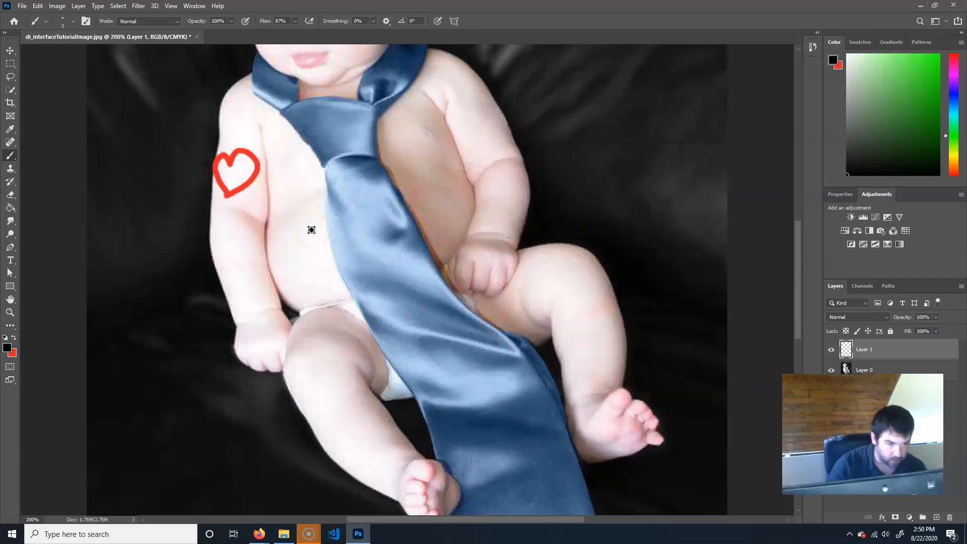
{"action": "left_click_drag", "start_coordinate": [296, 200], "coordinate": [351, 245]}
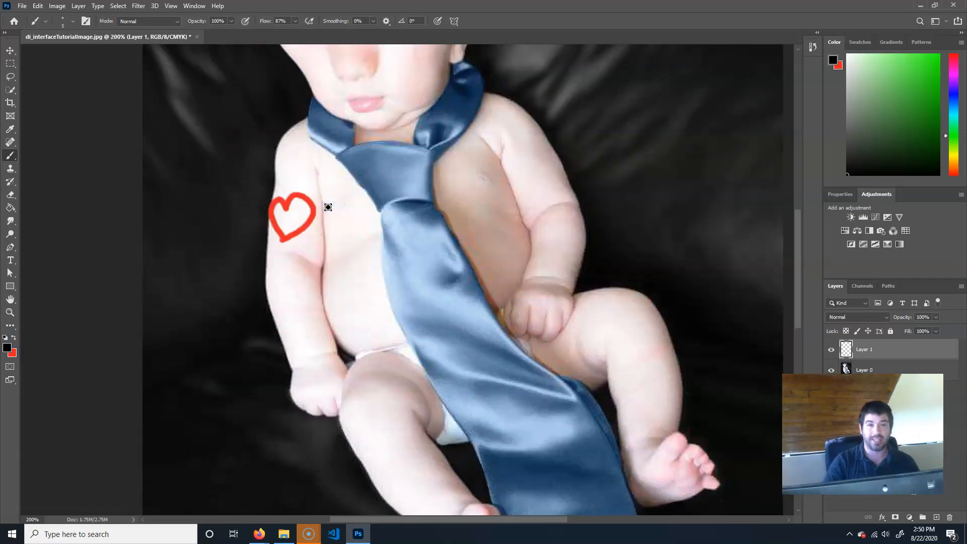
{"action": "key", "text": "ctrl+minus"}
{"action": "key", "text": "ctrl+plus"}
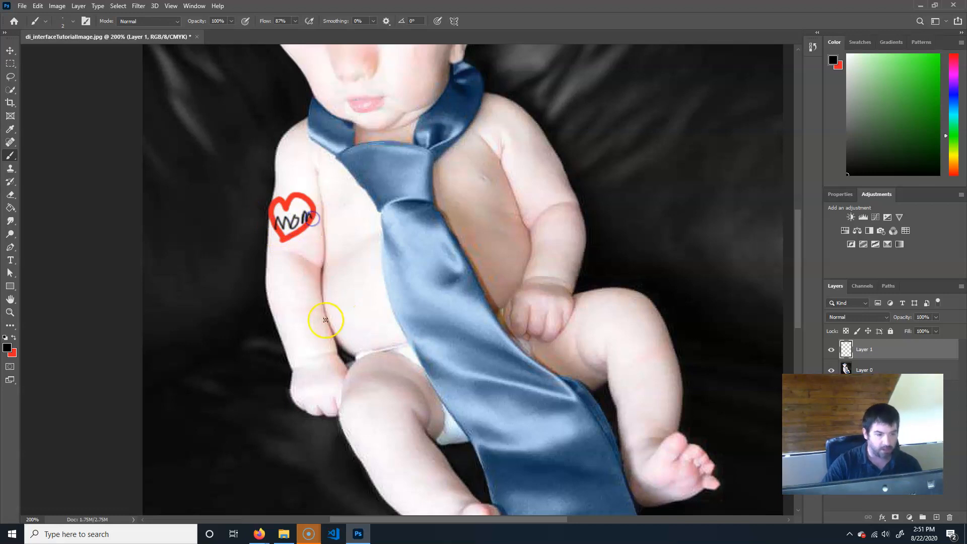
Toggle Layer 1's visibility off and on to compare the photo with and without the heart drawing.
{"action": "left_click", "coordinate": [833, 350]}
{"action": "left_click", "coordinate": [832, 350]}
{"action": "left_click", "coordinate": [833, 351]}
{"action": "left_click", "coordinate": [832, 351]}
{"action": "left_click", "coordinate": [832, 350]}
{"action": "left_click", "coordinate": [833, 351]}
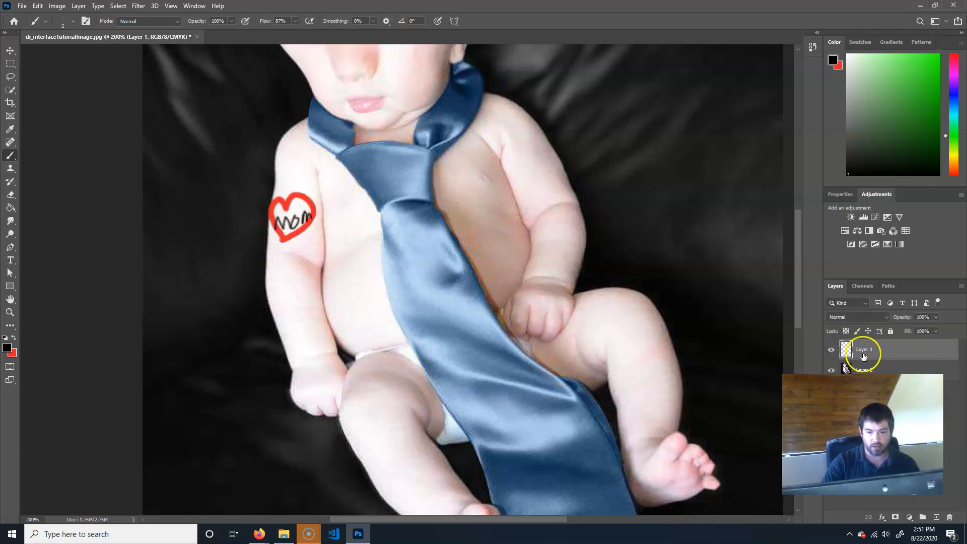
Move the heart drawing on Layer 1 to the baby's other upper arm with the Move tool.
{"action": "left_click", "coordinate": [9, 50]}
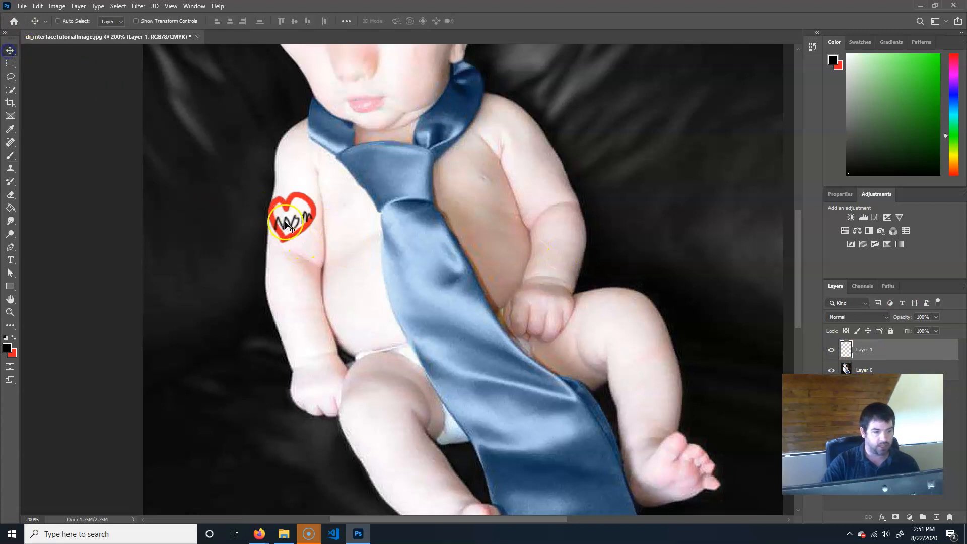
{"action": "left_click_drag", "start_coordinate": [299, 231], "coordinate": [537, 177]}
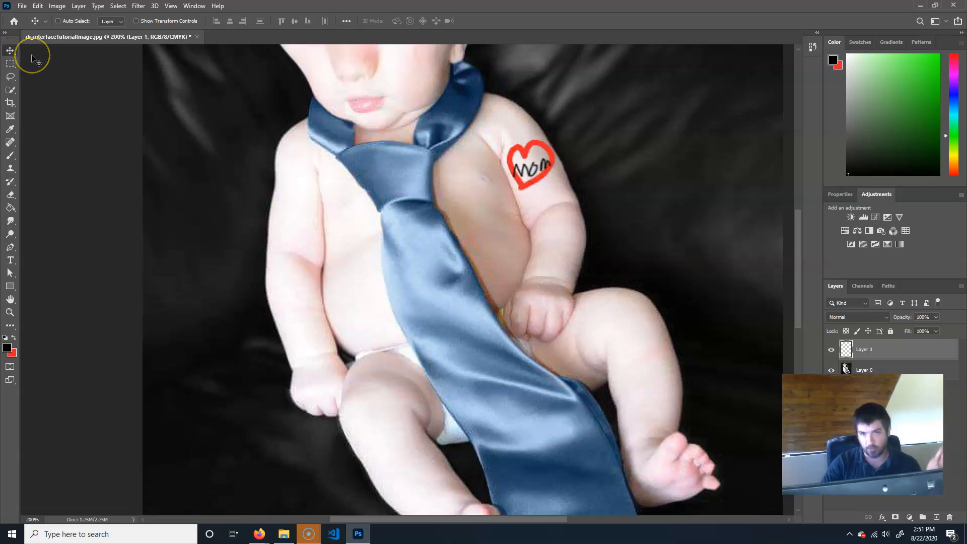
{"action": "left_click", "coordinate": [10, 53]}
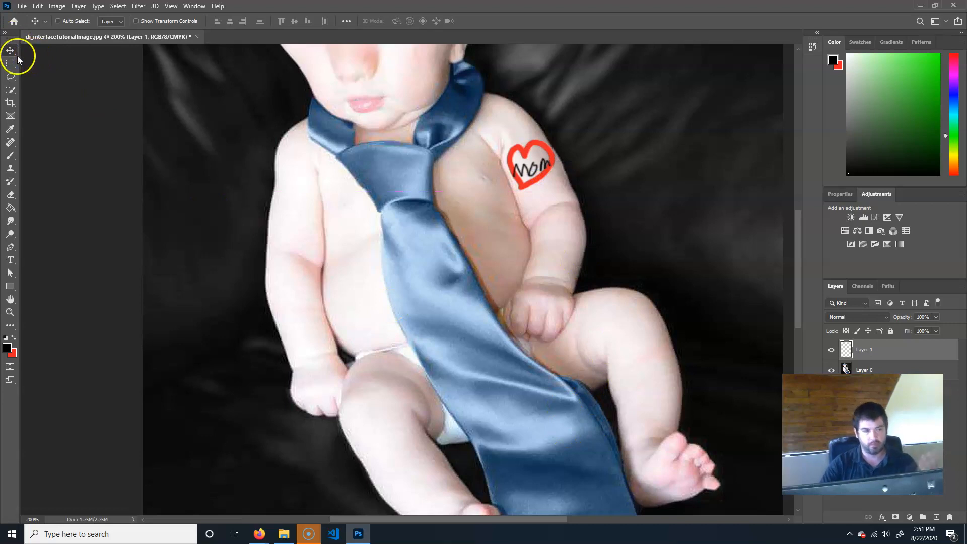
{"action": "left_click", "coordinate": [10, 53]}
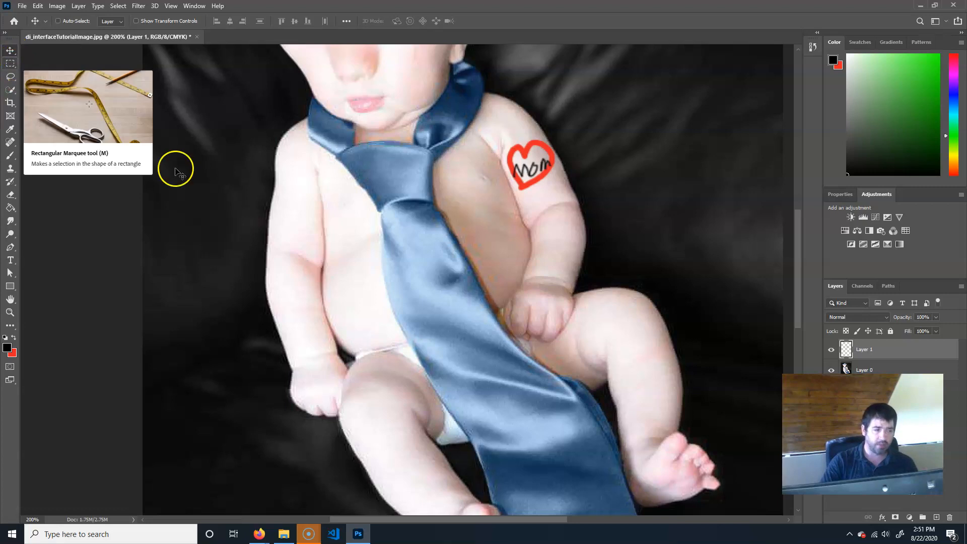
Select a rectangle about 2.14 by 2.56 in over the bare arm and try to cut it from Layer 1.
{"action": "left_click", "coordinate": [10, 64]}
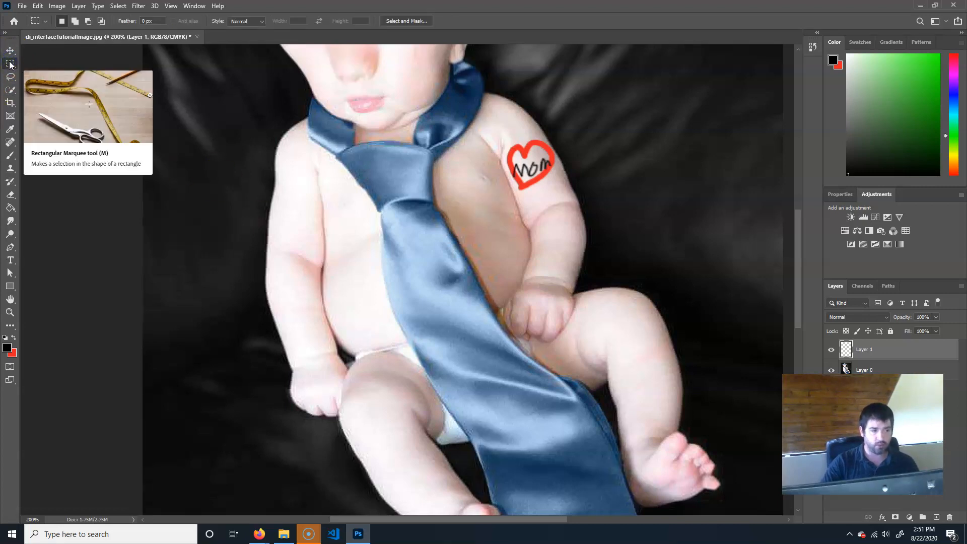
{"action": "left_click_drag", "start_coordinate": [10, 63], "coordinate": [69, 66]}
{"action": "left_click_drag", "start_coordinate": [218, 341], "coordinate": [374, 156]}
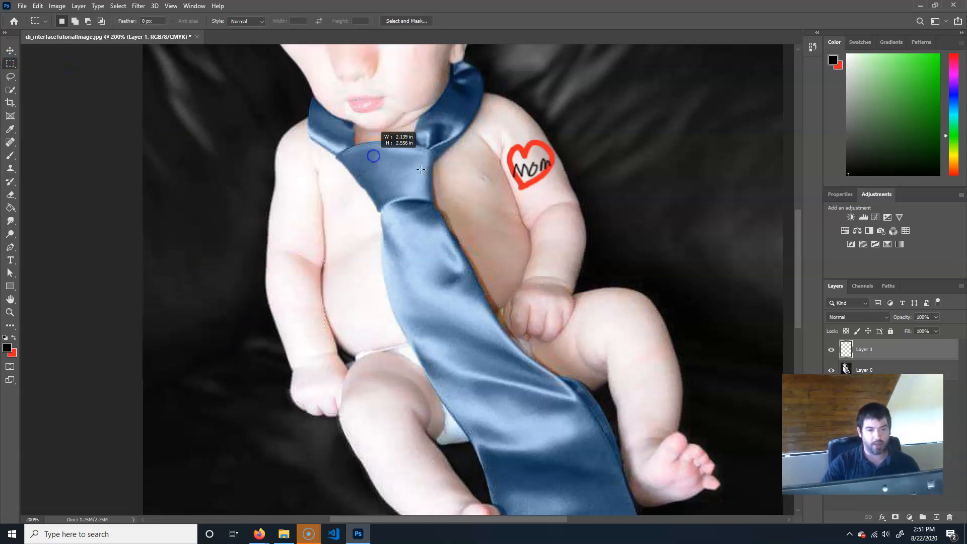
{"action": "key", "text": "ctrl+x"}
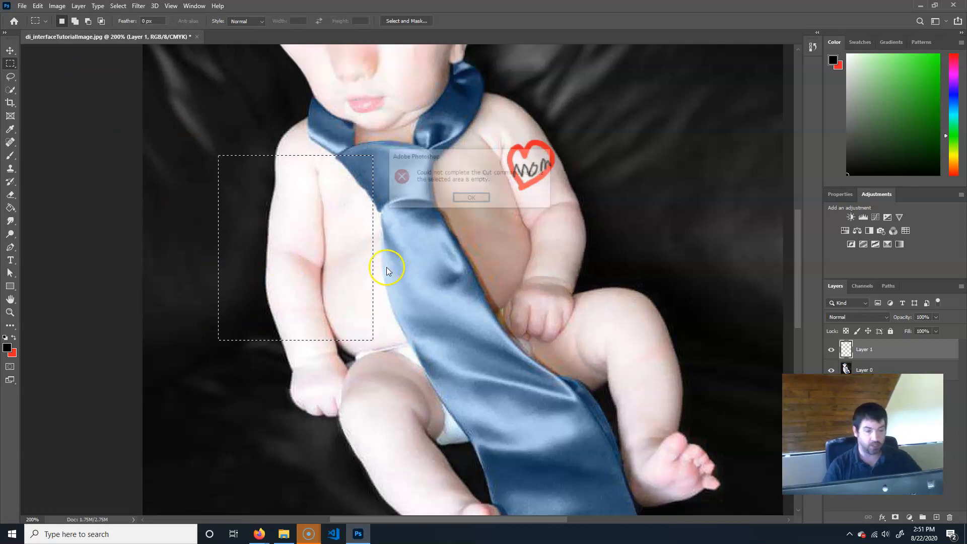
{"action": "left_click", "coordinate": [471, 197]}
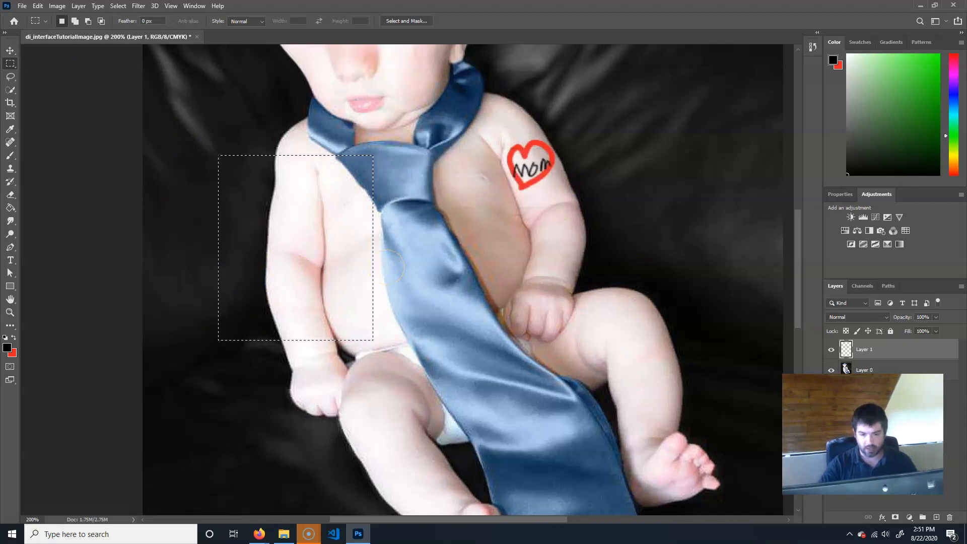
Cut the selected rectangle from Layer 0, paste it as a new layer, and move the pasted piece over the tie.
{"action": "left_click", "coordinate": [897, 369]}
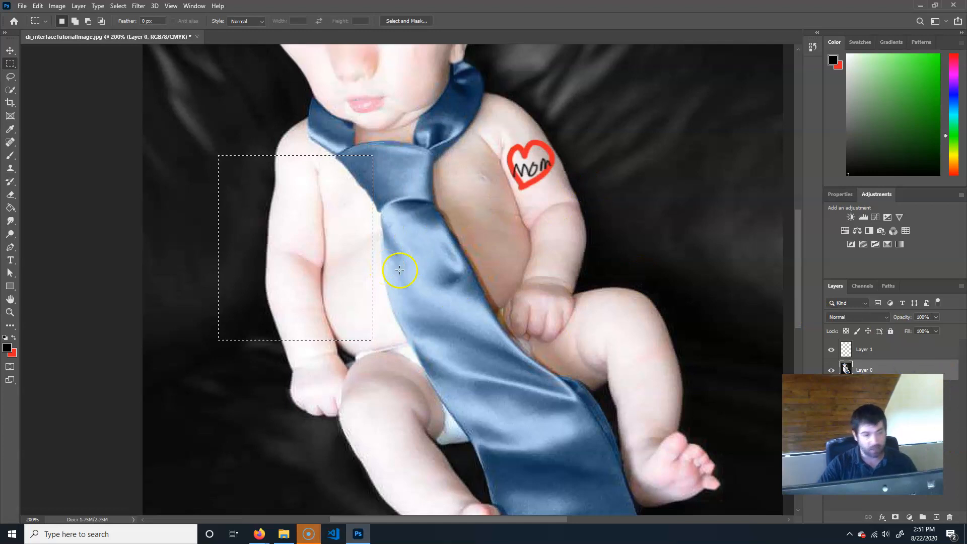
{"action": "key", "text": "ctrl+x"}
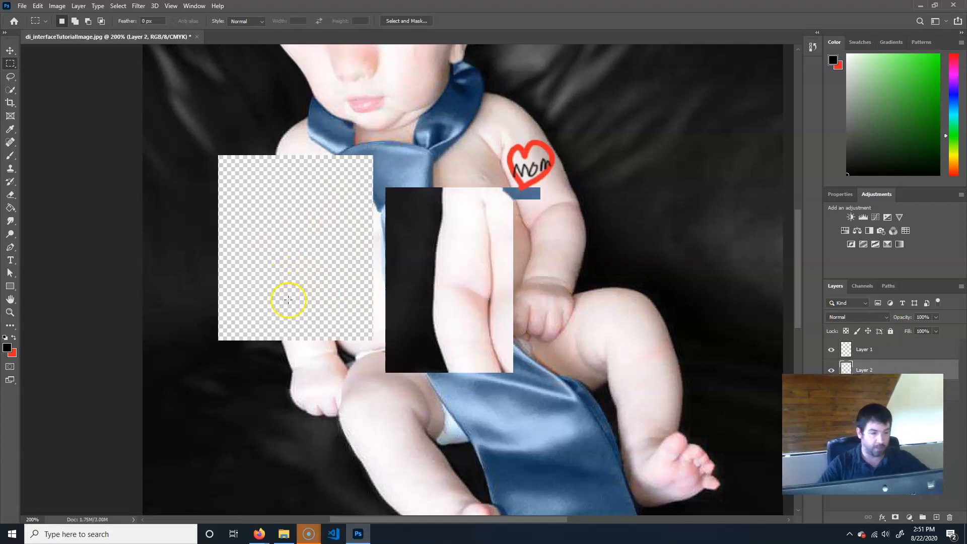
{"action": "key", "text": "ctrl+v"}
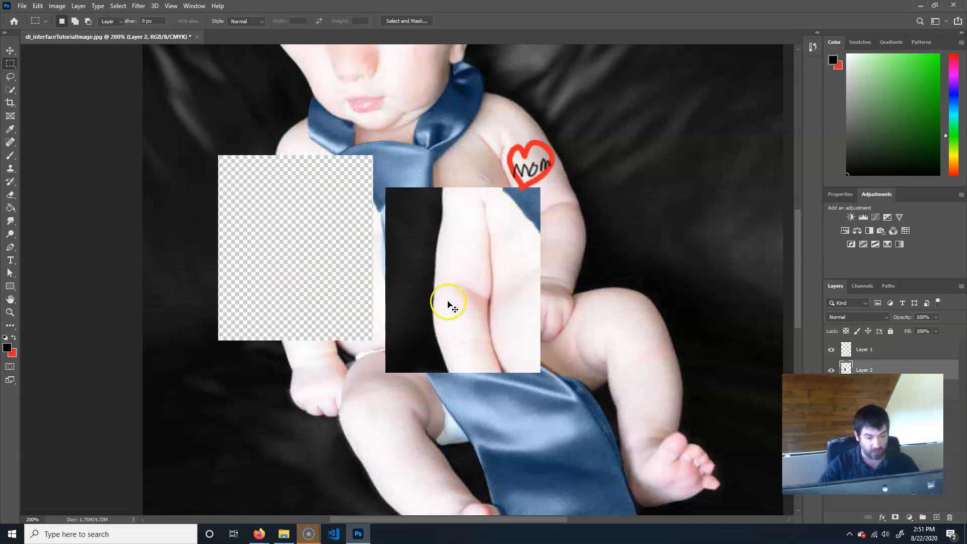
{"action": "key", "text": "v"}
{"action": "left_click_drag", "start_coordinate": [410, 227], "coordinate": [422, 246]}
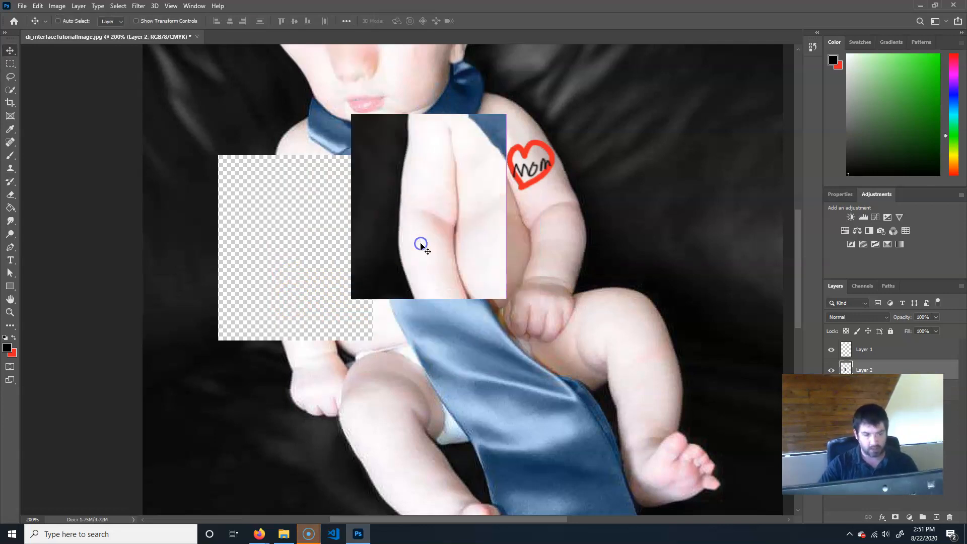
Undo the move, paste and cut of the rectangular piece and deselect the area.
{"action": "key", "text": "ctrl+z"}
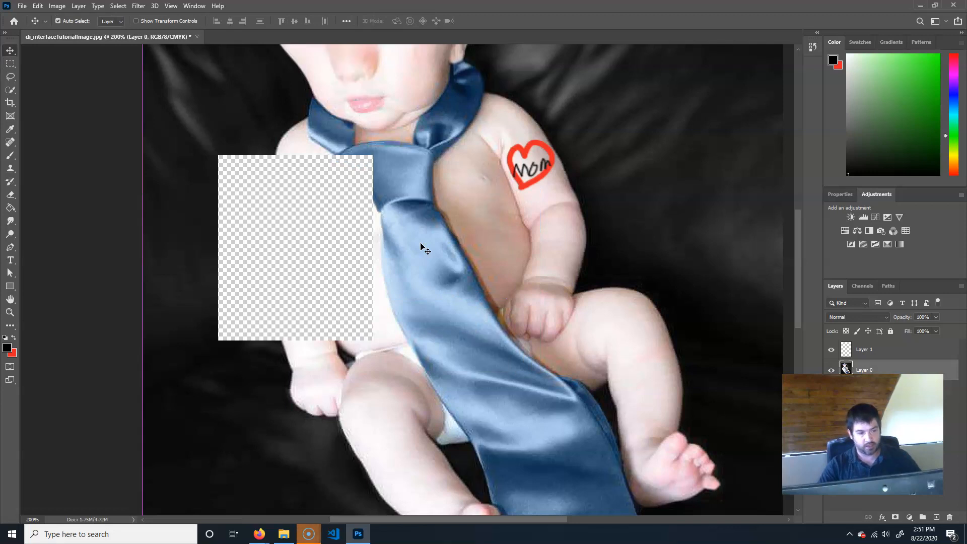
{"action": "key", "text": "ctrl+z"}
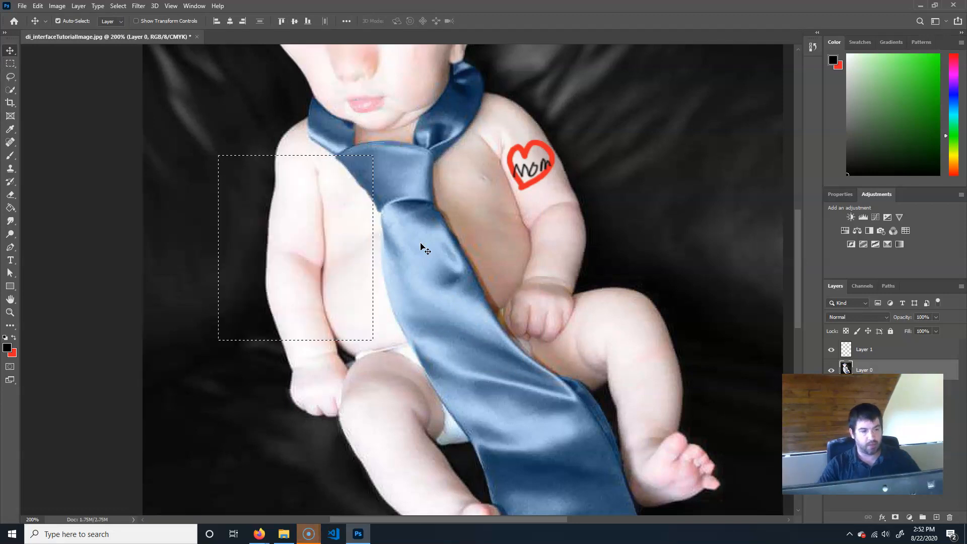
{"action": "left_click", "coordinate": [420, 251]}
{"action": "key", "text": "ctrl+d"}
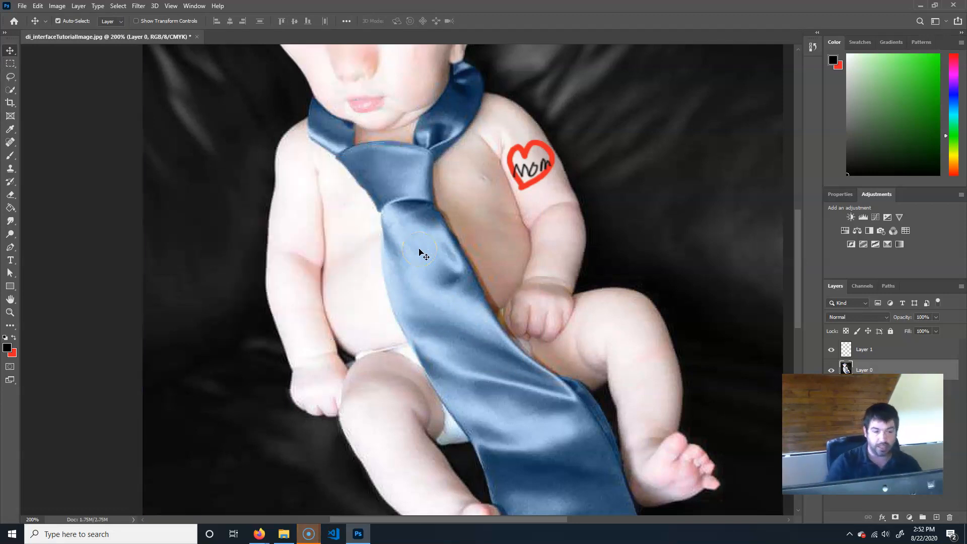
{"action": "left_click", "coordinate": [330, 175]}
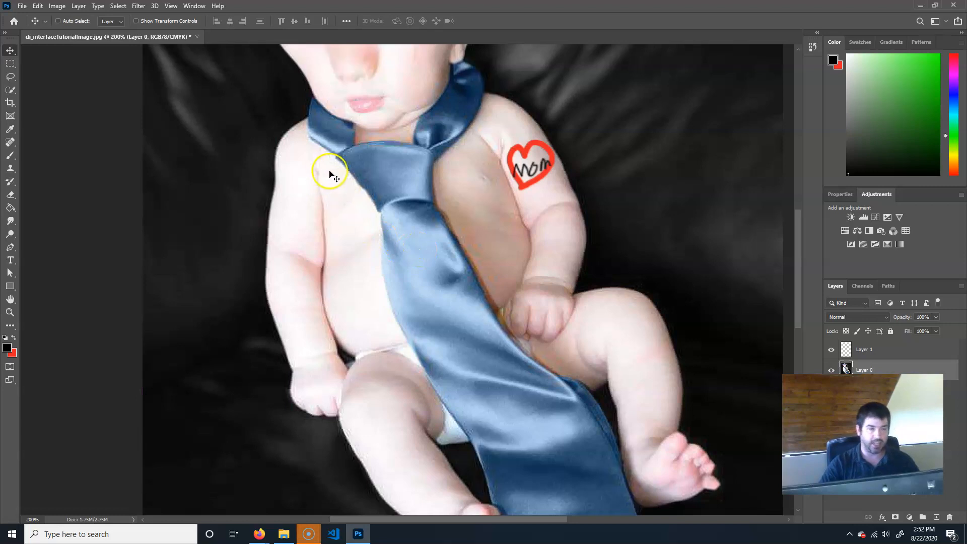
{"action": "left_click", "coordinate": [118, 6]}
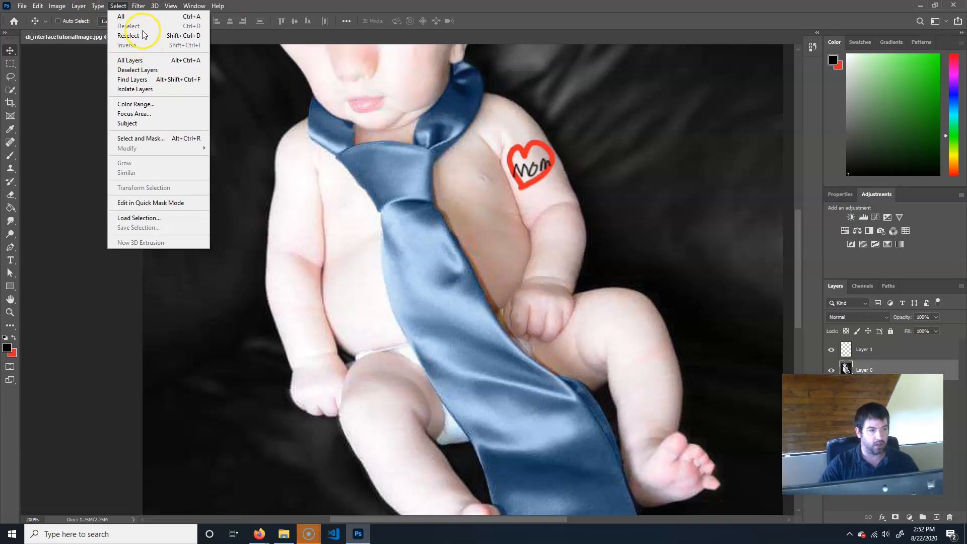
{"action": "left_click", "coordinate": [663, 27]}
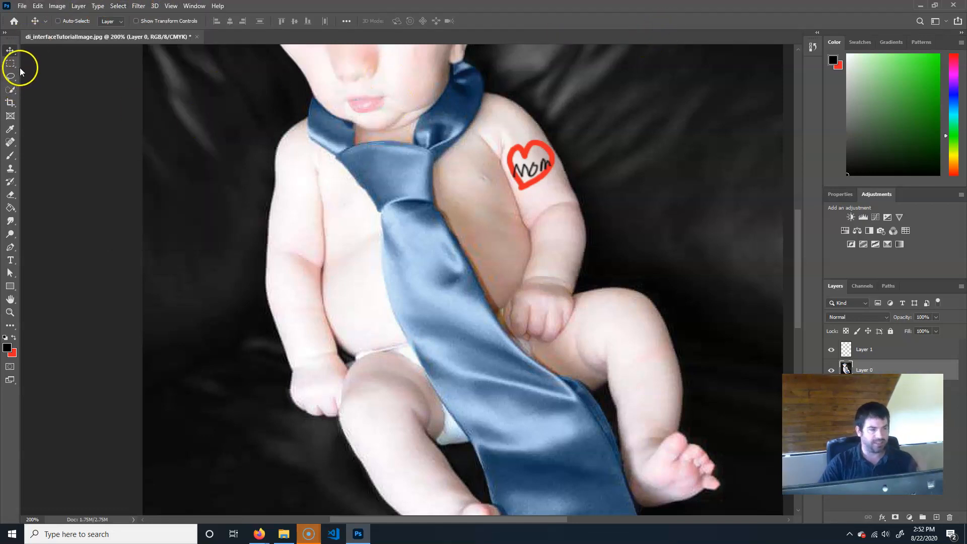
Lasso a freehand area around the bare arm's elbow, delete it from Layer 0, and undo the deletion.
{"action": "left_click_drag", "start_coordinate": [10, 64], "coordinate": [59, 71]}
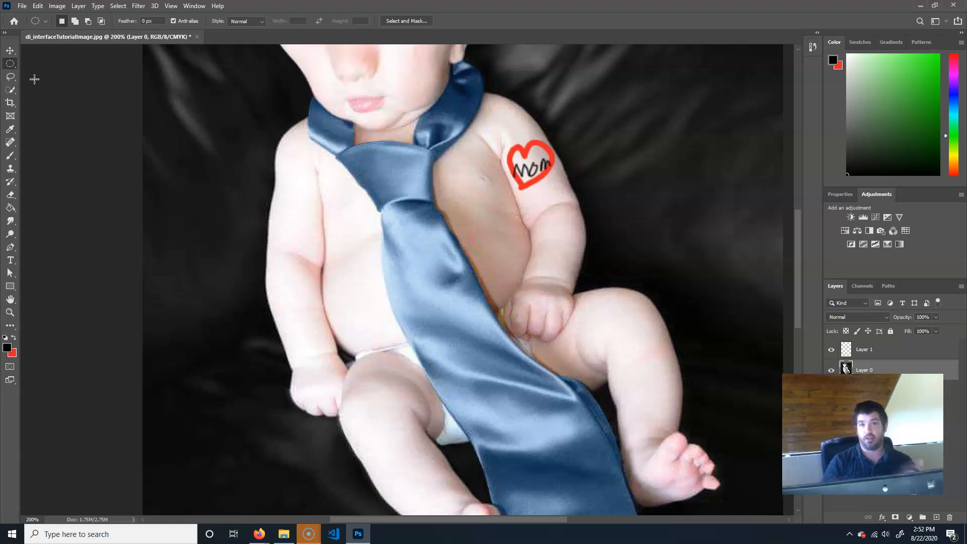
{"action": "left_click", "coordinate": [9, 78]}
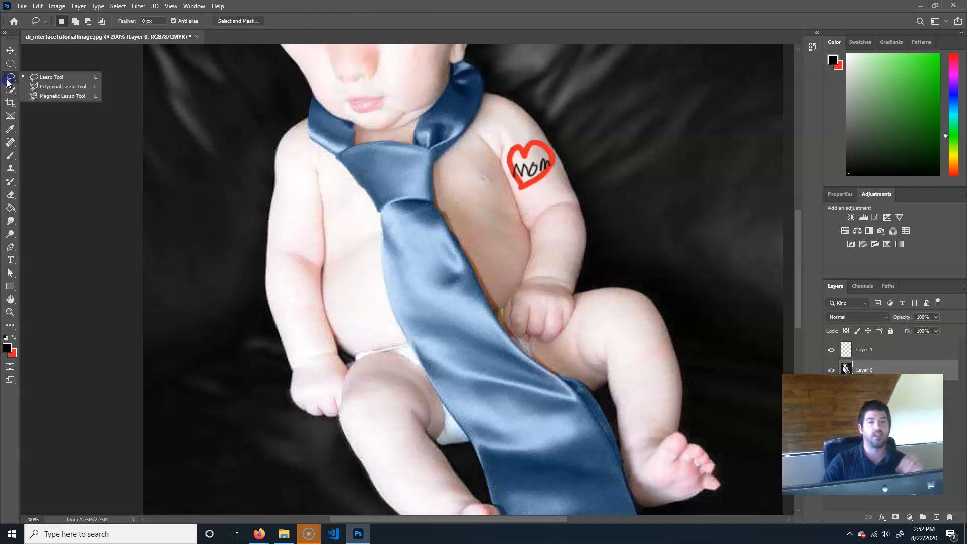
{"action": "mouse_move", "coordinate": [543, 187]}
{"action": "left_mouse_down"}
{"action": "mouse_move", "coordinate": [561, 170]}
{"action": "mouse_move", "coordinate": [558, 130]}
{"action": "mouse_move", "coordinate": [494, 130]}
{"action": "mouse_move", "coordinate": [482, 185]}
{"action": "mouse_move", "coordinate": [533, 205]}
{"action": "mouse_move", "coordinate": [528, 194]}
{"action": "mouse_move", "coordinate": [466, 231]}
{"action": "mouse_move", "coordinate": [290, 263]}
{"action": "mouse_move", "coordinate": [277, 282]}
{"action": "left_mouse_up"}
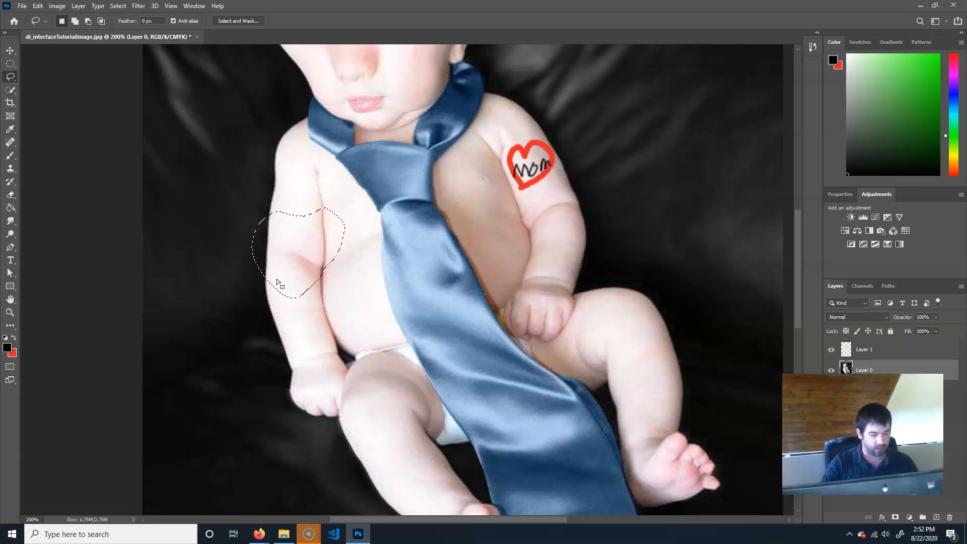
{"action": "key", "text": "Delete"}
{"action": "key", "text": "ctrl+z"}
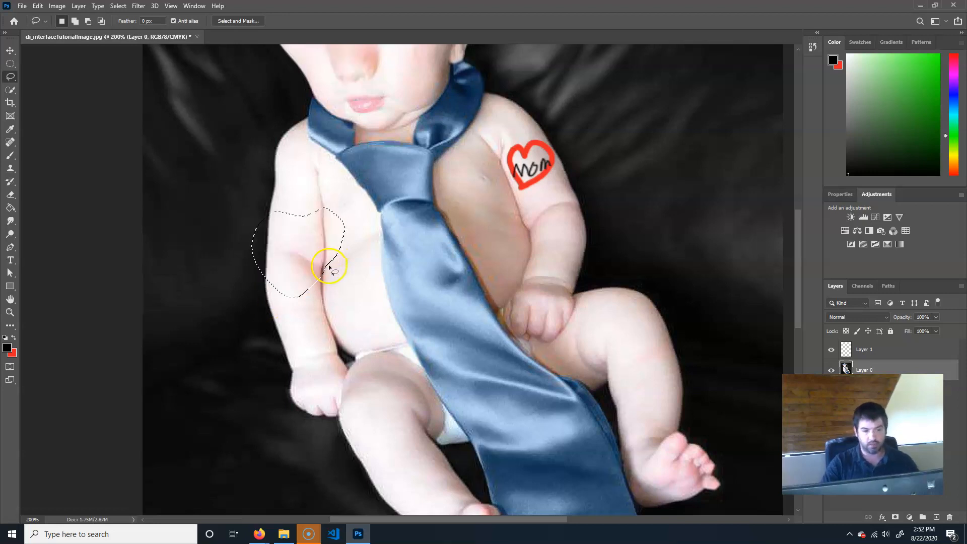
Outline a straight-edged selection across the tie and the bent knee with the Polygonal Lasso tool, and deselect it.
{"action": "left_click", "coordinate": [10, 77]}
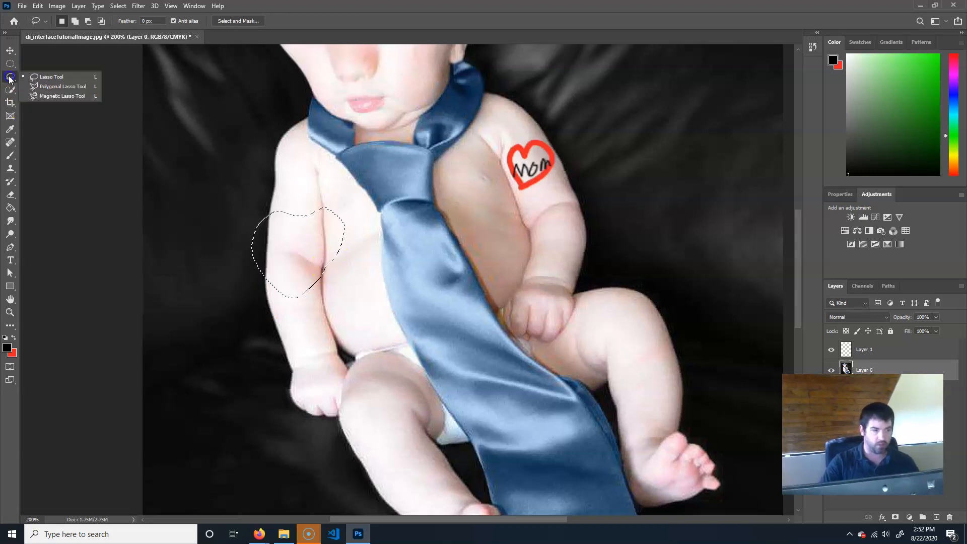
{"action": "left_click", "coordinate": [57, 86]}
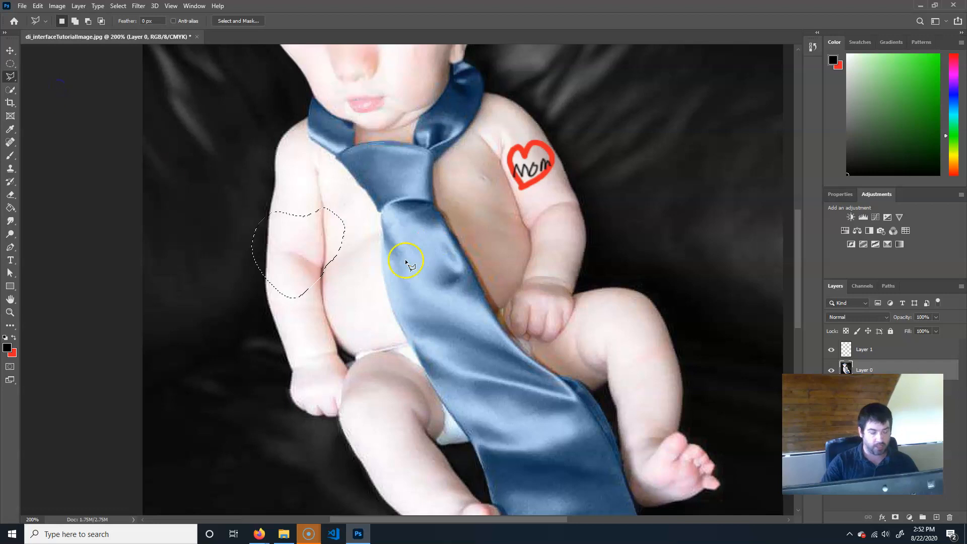
{"action": "left_click", "coordinate": [403, 282]}
{"action": "left_click", "coordinate": [507, 204]}
{"action": "left_click", "coordinate": [705, 254]}
{"action": "left_click", "coordinate": [588, 432]}
{"action": "left_click", "coordinate": [400, 437]}
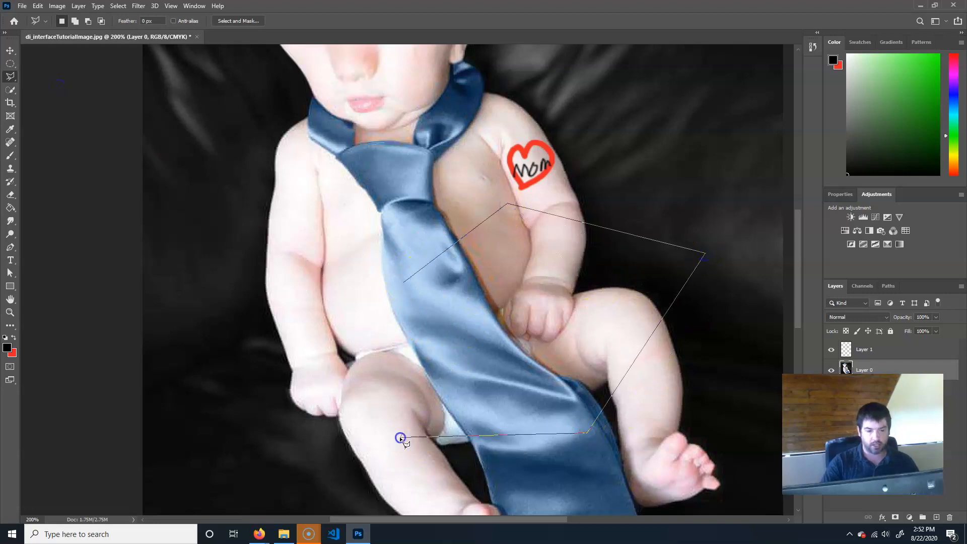
{"action": "double_click", "coordinate": [426, 372]}
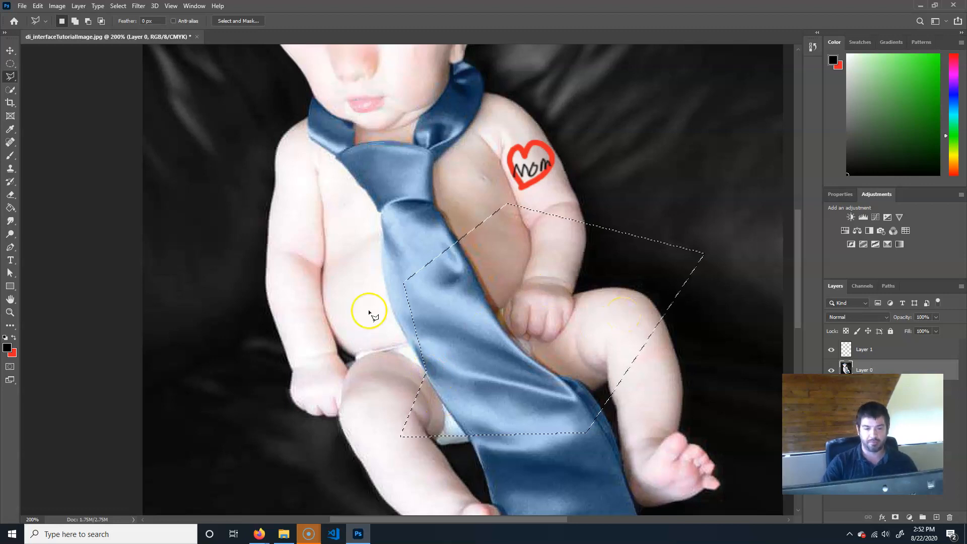
{"action": "key", "text": "ctrl+d"}
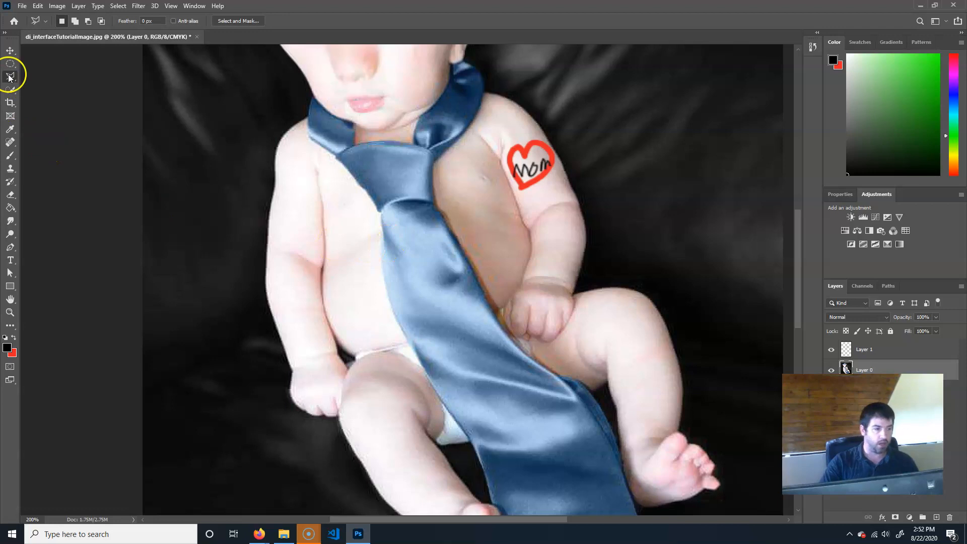
Trace the outer edge of the bare arm up to the face with the Magnetic Lasso tool, and deselect it.
{"action": "left_click_drag", "start_coordinate": [9, 75], "coordinate": [35, 86]}
{"action": "left_click", "coordinate": [60, 95]}
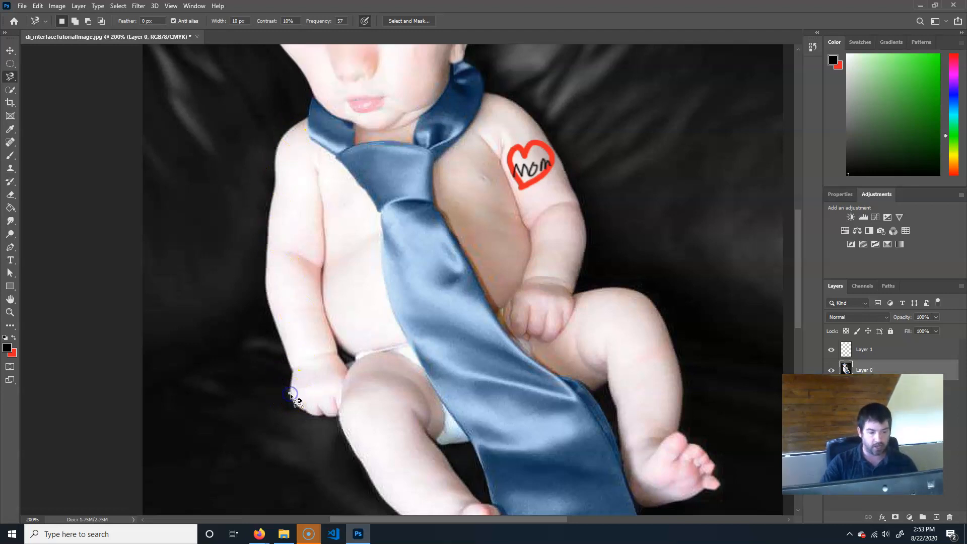
{"action": "mouse_move", "coordinate": [291, 393]}
{"action": "left_mouse_down"}
{"action": "mouse_move", "coordinate": [264, 257]}
{"action": "mouse_move", "coordinate": [276, 137]}
{"action": "mouse_move", "coordinate": [309, 107]}
{"action": "mouse_move", "coordinate": [305, 73]}
{"action": "mouse_move", "coordinate": [285, 44]}
{"action": "mouse_move", "coordinate": [286, 53]}
{"action": "mouse_move", "coordinate": [296, 43]}
{"action": "mouse_move", "coordinate": [292, 72]}
{"action": "mouse_move", "coordinate": [290, 52]}
{"action": "mouse_move", "coordinate": [252, 115]}
{"action": "mouse_move", "coordinate": [292, 57]}
{"action": "mouse_move", "coordinate": [311, 91]}
{"action": "mouse_move", "coordinate": [284, 55]}
{"action": "left_mouse_up"}
{"action": "key", "text": "BackSpace"}
{"action": "double_click", "coordinate": [282, 52]}
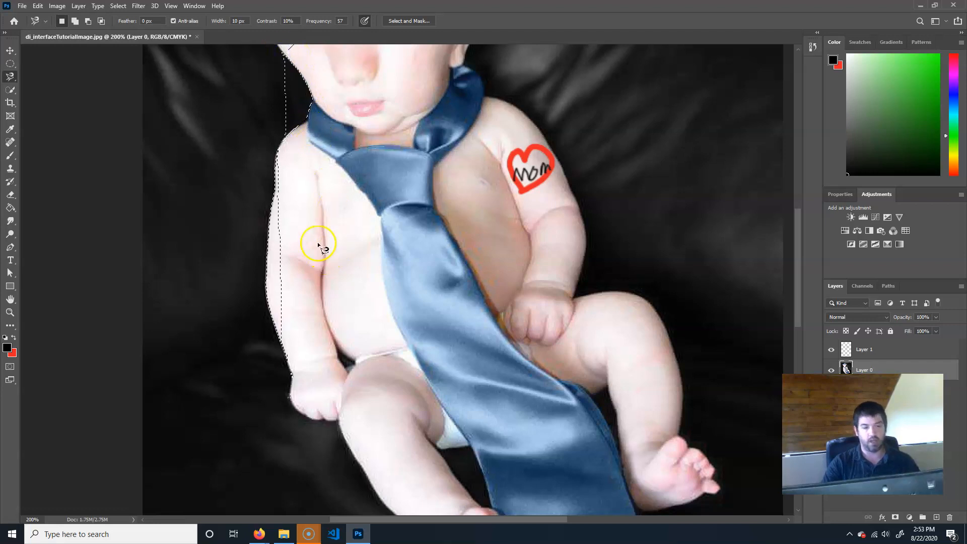
{"action": "key", "text": "ctrl+d"}
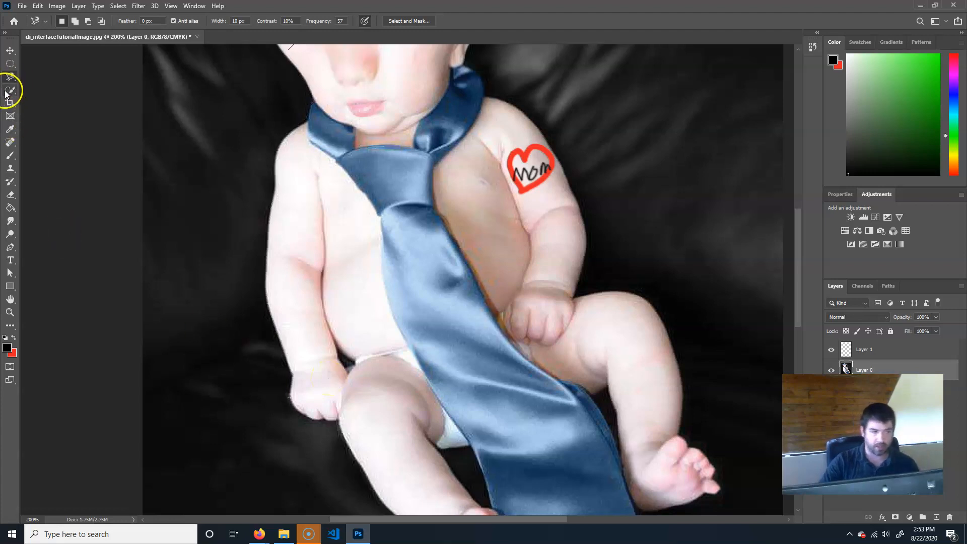
Select the bare arm, torso, tie and bent leg using the Quick Selection tool with a 20-pixel brush.
{"action": "left_click", "coordinate": [6, 92]}
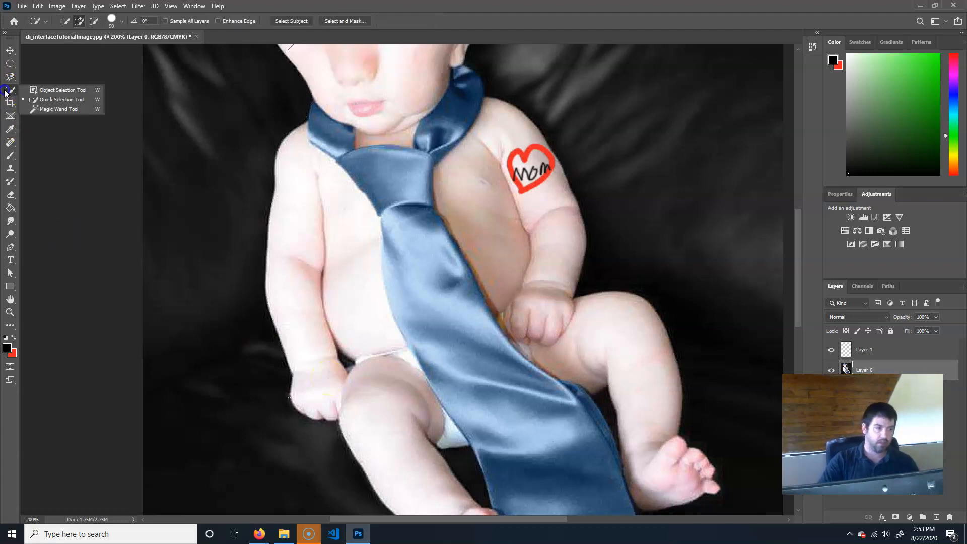
{"action": "left_click", "coordinate": [61, 102]}
{"action": "key", "text": "bracketleft"}
{"action": "key", "text": "bracketleft"}
{"action": "key", "text": "bracketleft"}
{"action": "left_click_drag", "start_coordinate": [317, 373], "coordinate": [295, 236]}
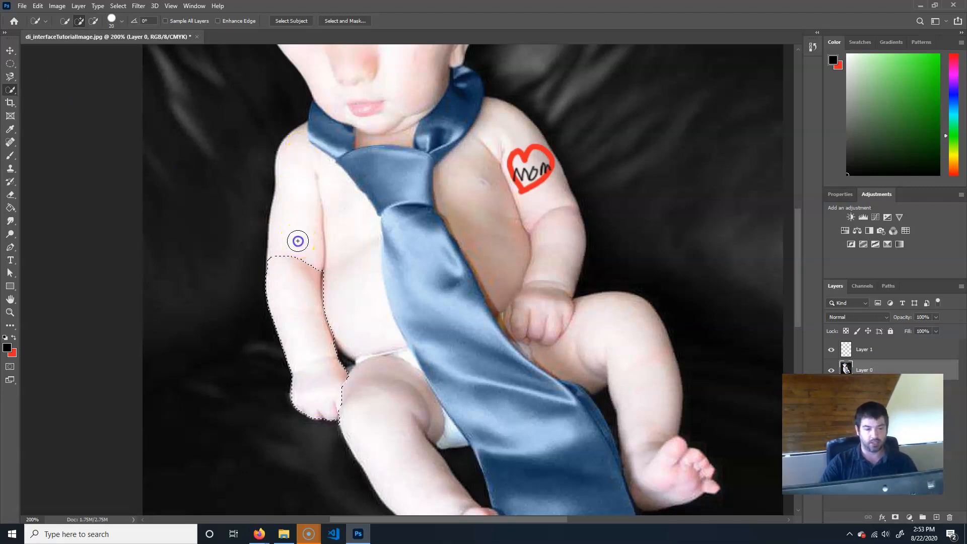
{"action": "mouse_move", "coordinate": [302, 294]}
{"action": "left_mouse_down"}
{"action": "mouse_move", "coordinate": [307, 268]}
{"action": "mouse_move", "coordinate": [320, 305]}
{"action": "mouse_move", "coordinate": [331, 183]}
{"action": "mouse_move", "coordinate": [338, 225]}
{"action": "mouse_move", "coordinate": [411, 188]}
{"action": "mouse_move", "coordinate": [404, 176]}
{"action": "mouse_move", "coordinate": [441, 310]}
{"action": "mouse_move", "coordinate": [507, 408]}
{"action": "left_mouse_up"}
{"action": "left_click", "coordinate": [568, 501]}
Subtract the chest and parts of the bare arm from the quick selection.
{"action": "mouse_move", "coordinate": [403, 262]}
{"action": "left_mouse_down"}
{"action": "mouse_move", "coordinate": [341, 231]}
{"action": "mouse_move", "coordinate": [362, 269]}
{"action": "mouse_move", "coordinate": [367, 326]}
{"action": "mouse_move", "coordinate": [353, 293]}
{"action": "left_mouse_up"}
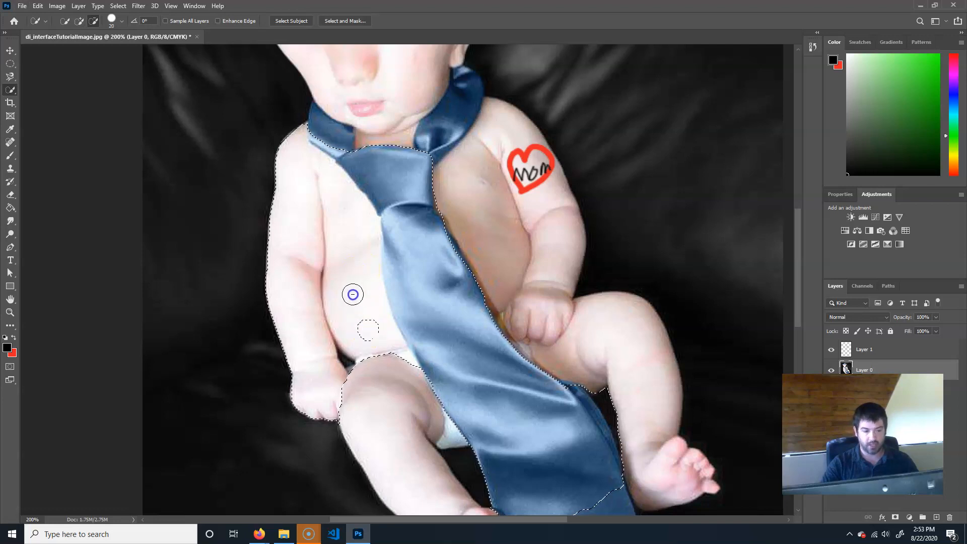
{"action": "left_click_drag", "start_coordinate": [345, 235], "coordinate": [331, 226]}
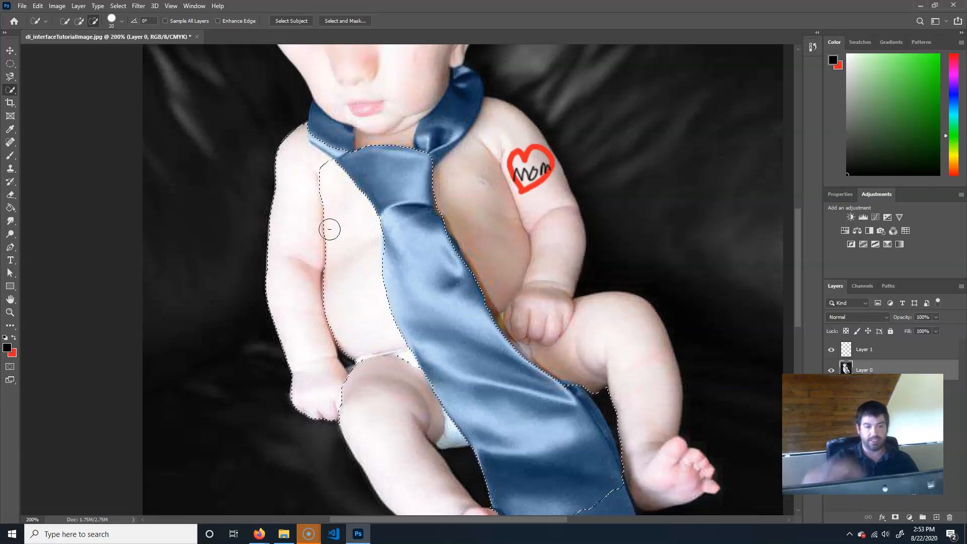
{"action": "left_click_drag", "start_coordinate": [300, 137], "coordinate": [313, 386]}
{"action": "left_click_drag", "start_coordinate": [326, 227], "coordinate": [325, 232]}
{"action": "left_click_drag", "start_coordinate": [308, 290], "coordinate": [310, 292]}
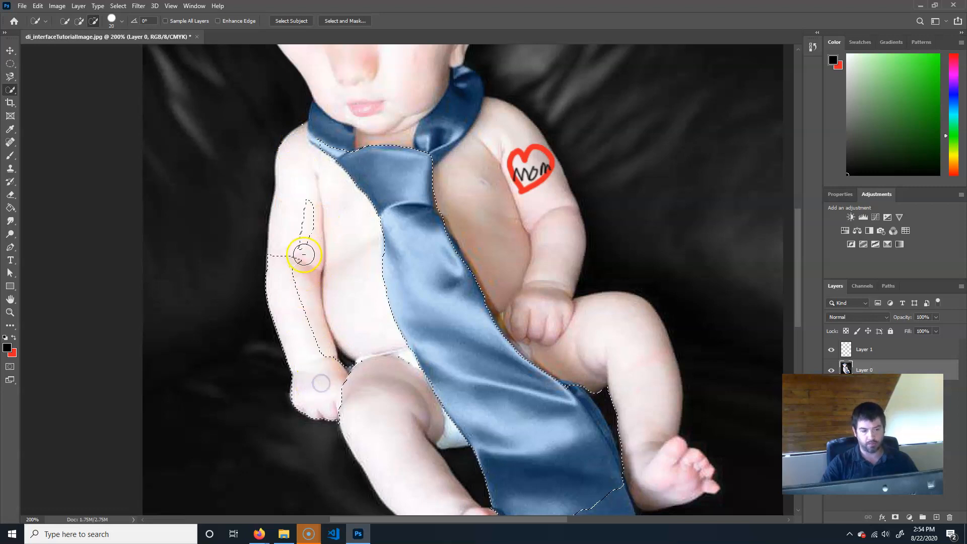
Clear the remaining quick selection, keeping the Quick Selection tool active.
{"action": "left_click", "coordinate": [395, 215]}
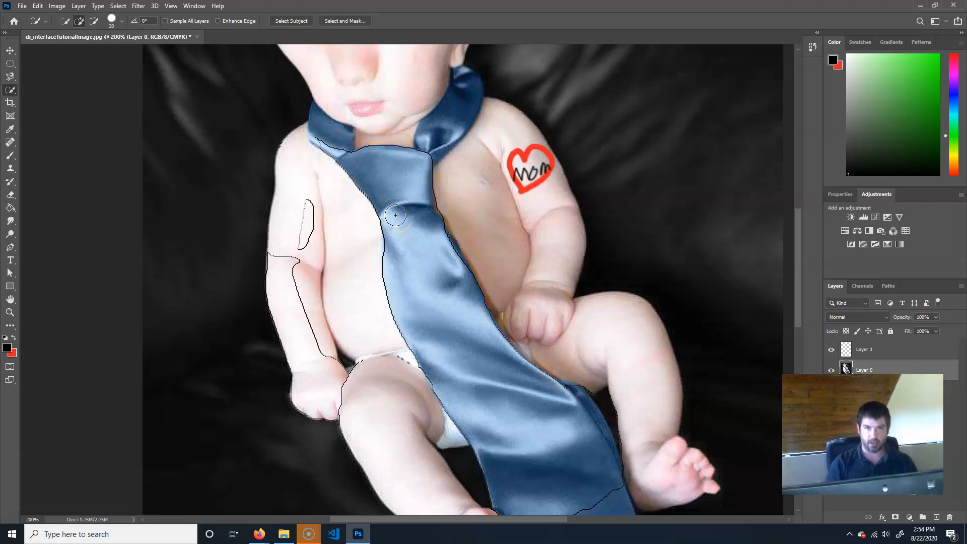
{"action": "left_click", "coordinate": [9, 89]}
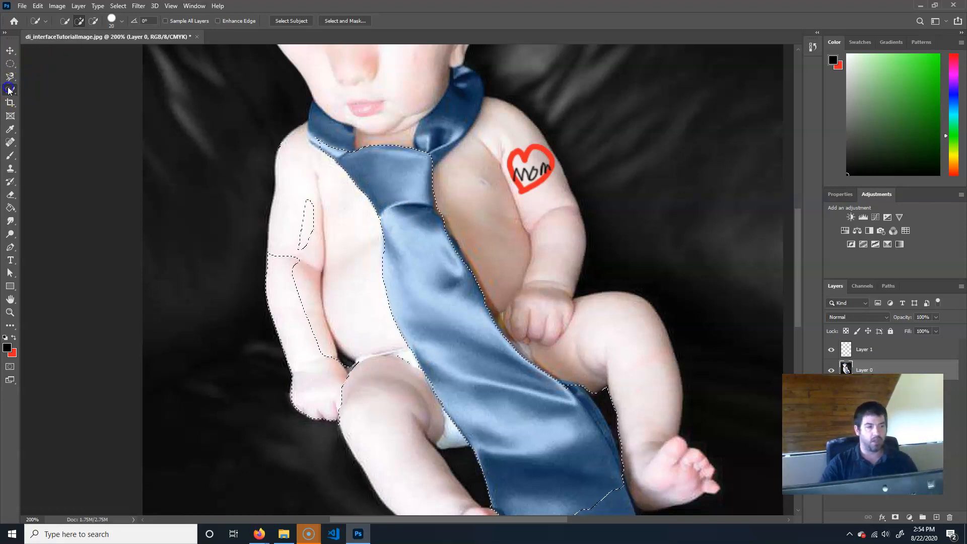
{"action": "left_click_drag", "start_coordinate": [8, 90], "coordinate": [44, 91]}
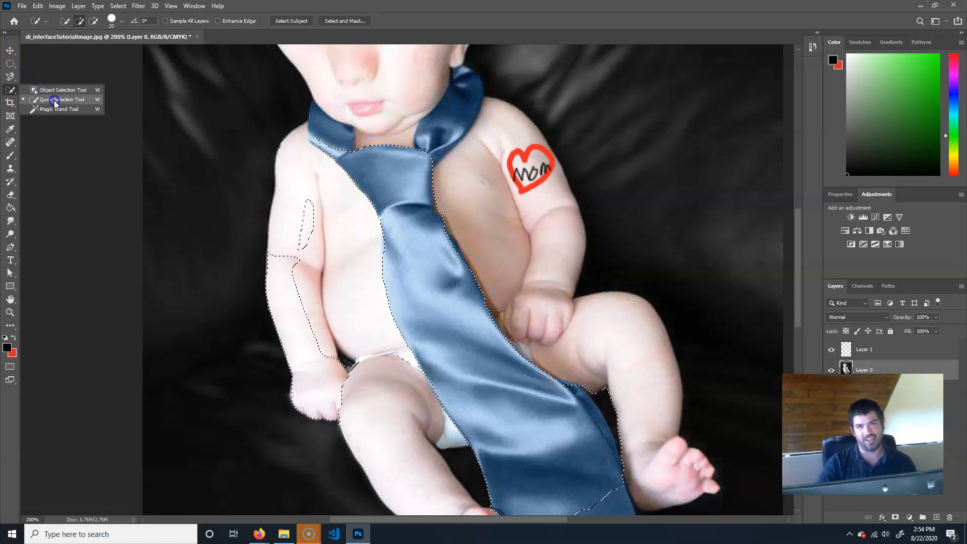
{"action": "left_click", "coordinate": [53, 100]}
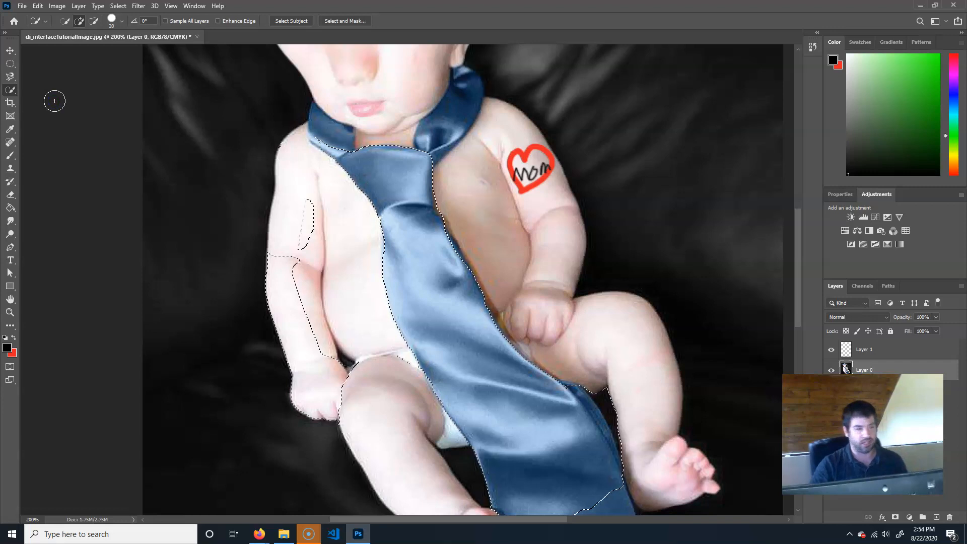
{"action": "key", "text": "ctrl+d"}
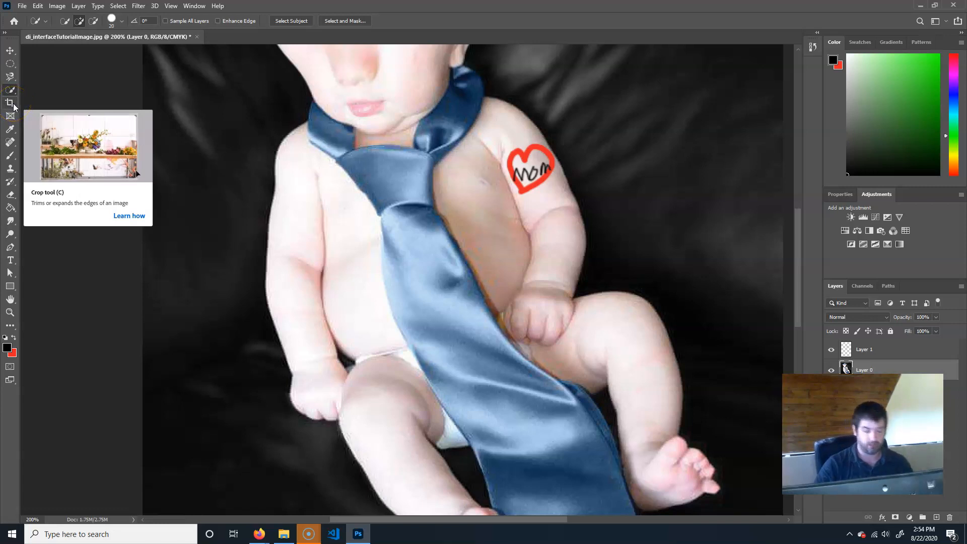
Crop the photo around the baby, from just above the cap to just below the lower foot, cutting off the tie's tip.
{"action": "key", "text": "ctrl+minus"}
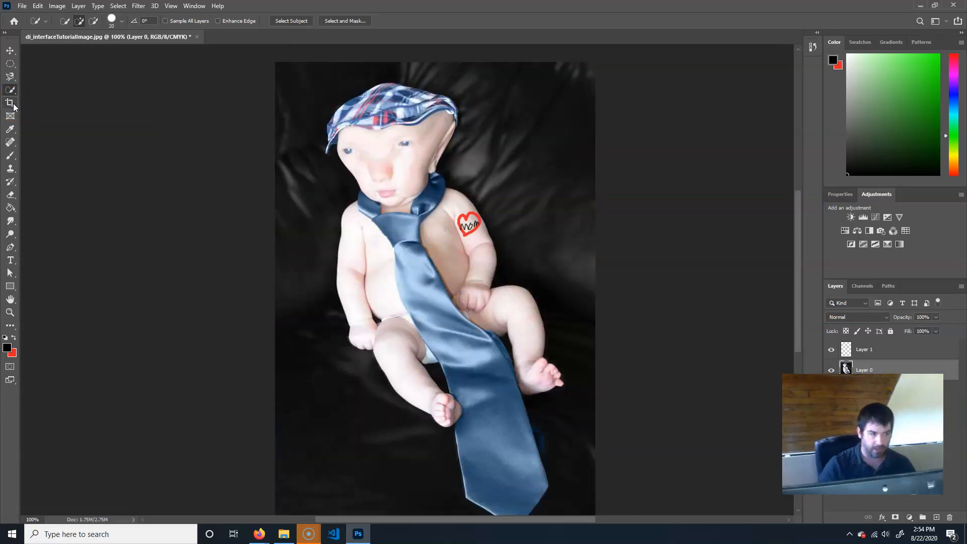
{"action": "left_click", "coordinate": [10, 102]}
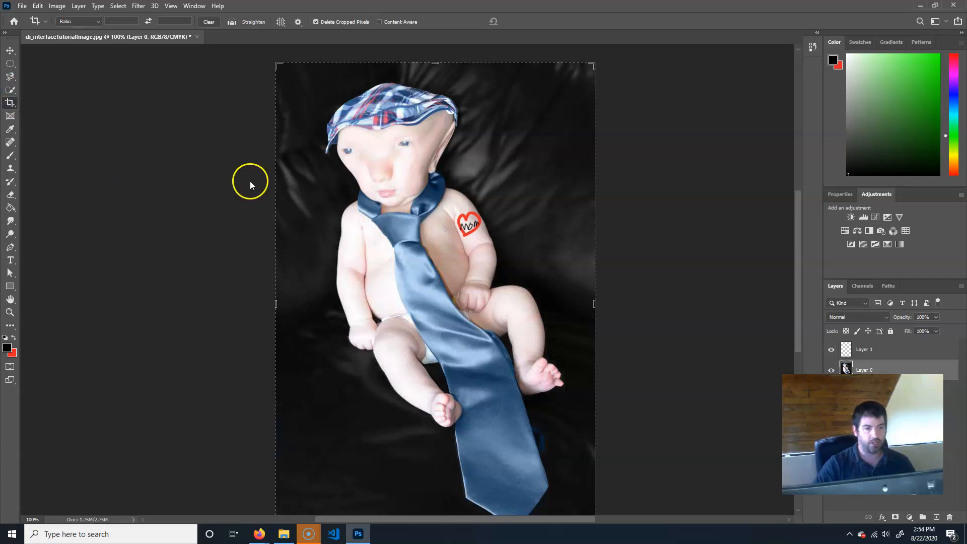
{"action": "left_click_drag", "start_coordinate": [330, 158], "coordinate": [491, 399]}
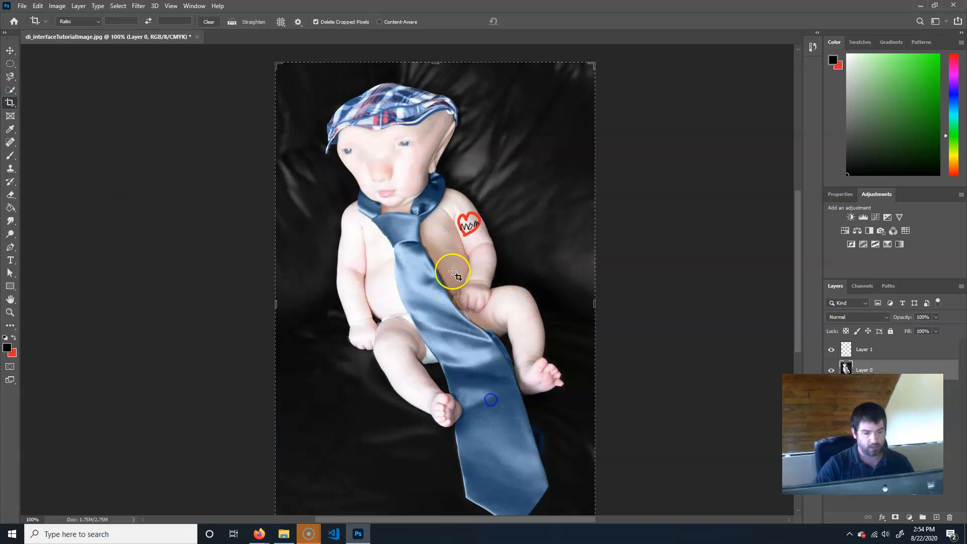
{"action": "left_click_drag", "start_coordinate": [322, 112], "coordinate": [304, 68]}
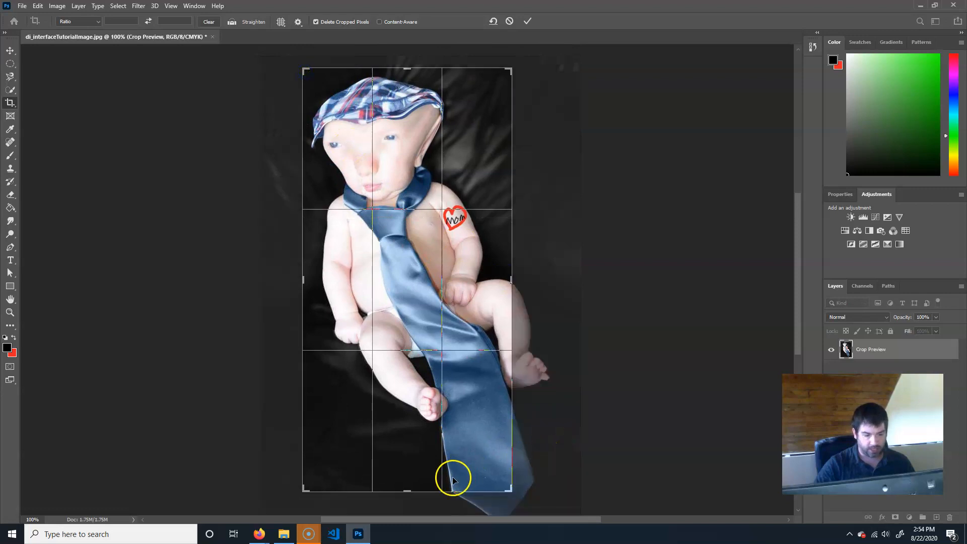
{"action": "left_click_drag", "start_coordinate": [408, 491], "coordinate": [414, 456]}
{"action": "left_click_drag", "start_coordinate": [512, 277], "coordinate": [535, 281]}
{"action": "key", "text": "Return"}
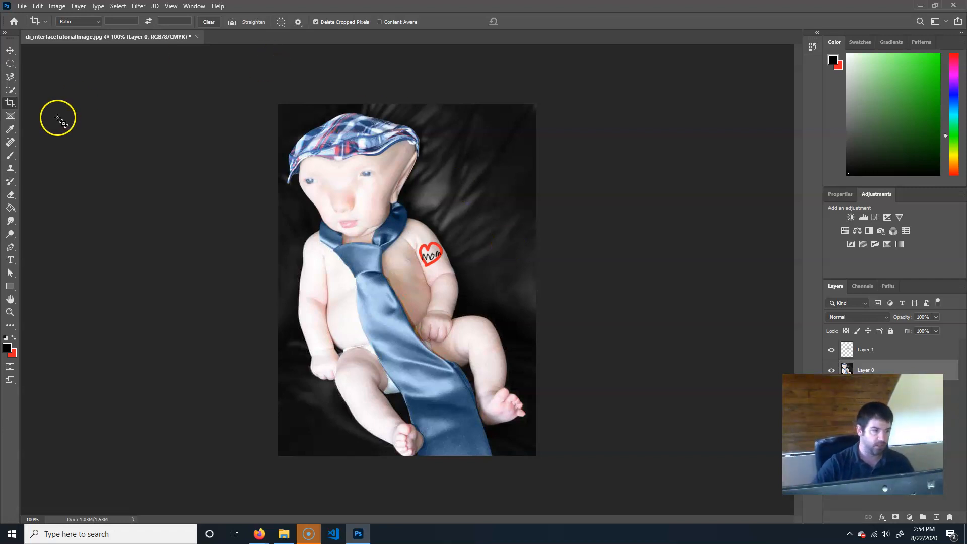
{"action": "right_click", "coordinate": [13, 105]}
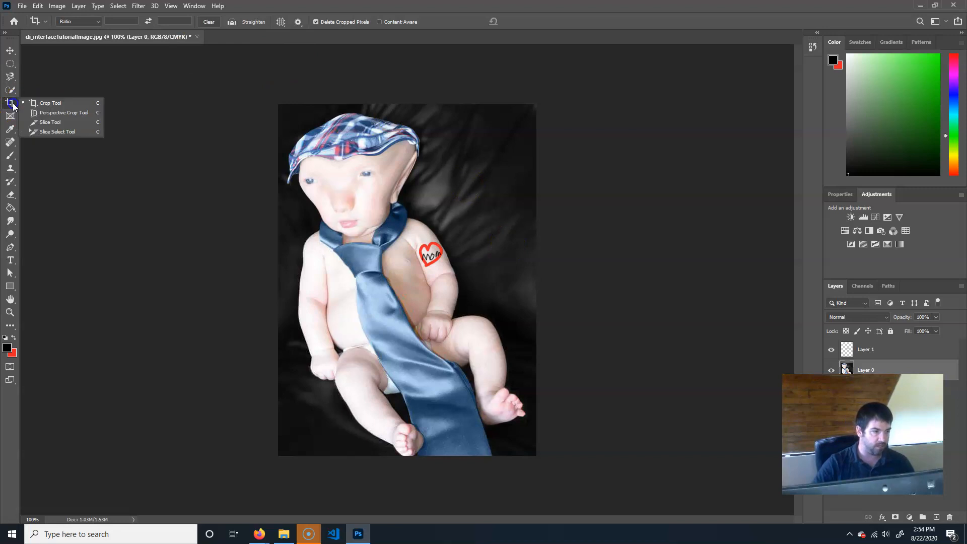
{"action": "left_click", "coordinate": [12, 104]}
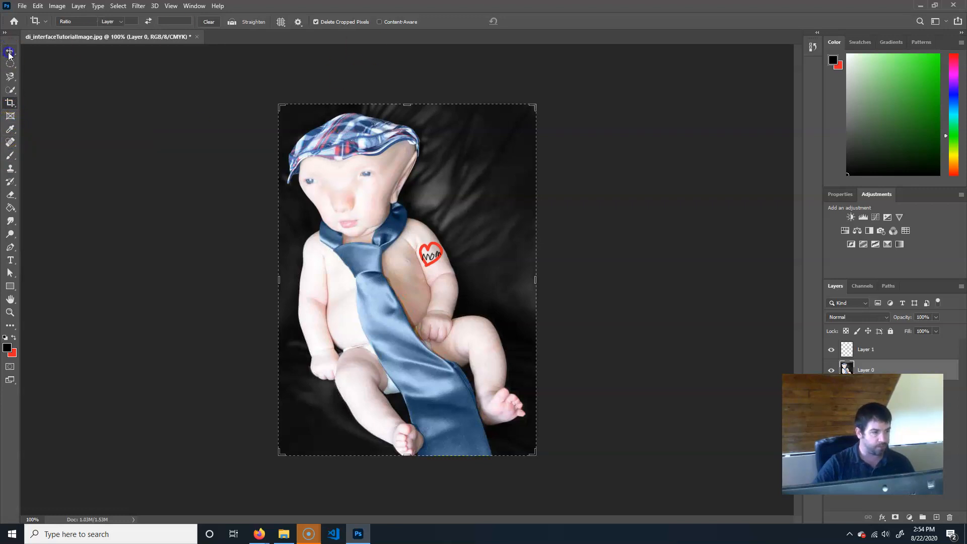
Sample colors from the background, tie, tattoo area and skin with the Eyedropper, finishing with the tie's light blue as foreground color.
{"action": "left_click", "coordinate": [10, 129]}
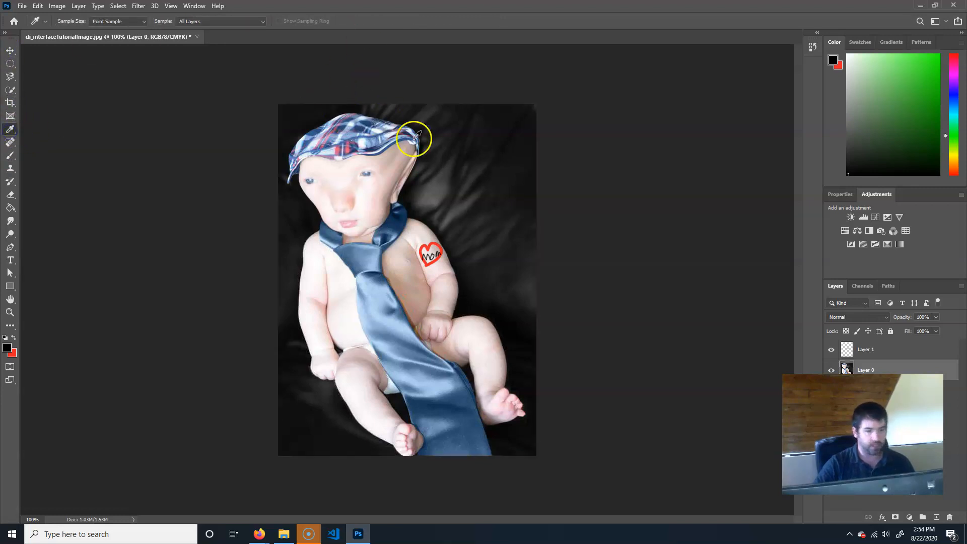
{"action": "left_click", "coordinate": [484, 138]}
{"action": "left_click", "coordinate": [352, 260]}
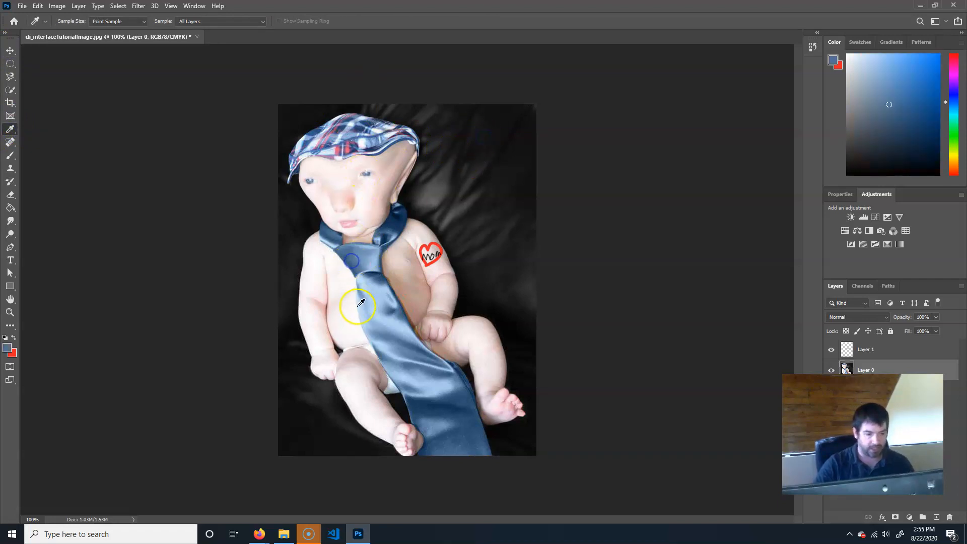
{"action": "left_click", "coordinate": [358, 298]}
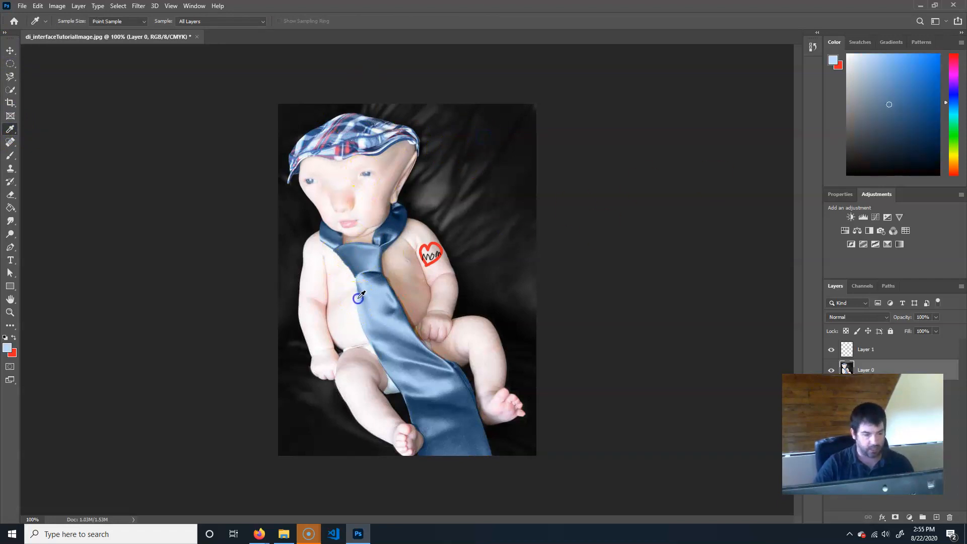
{"action": "left_click", "coordinate": [437, 244]}
{"action": "left_click", "coordinate": [510, 112]}
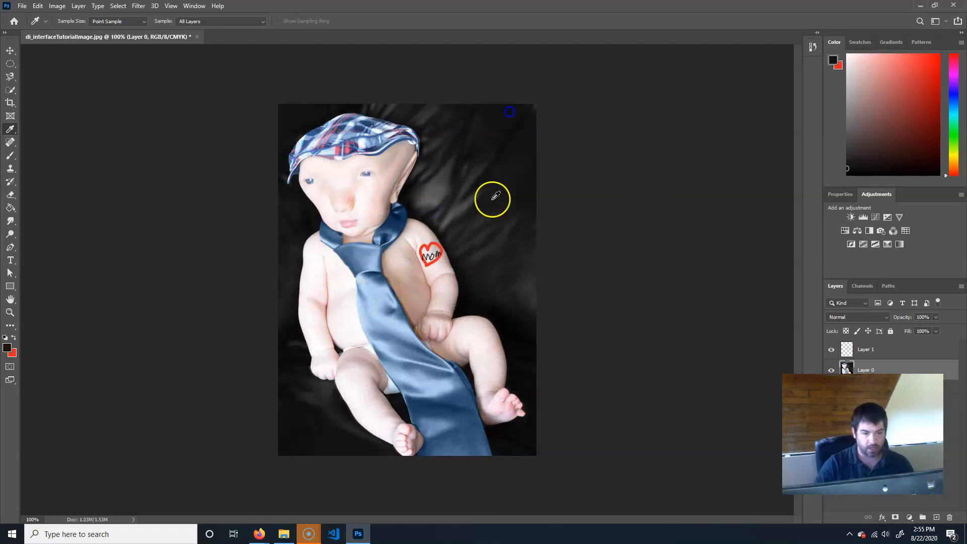
{"action": "left_click", "coordinate": [341, 333]}
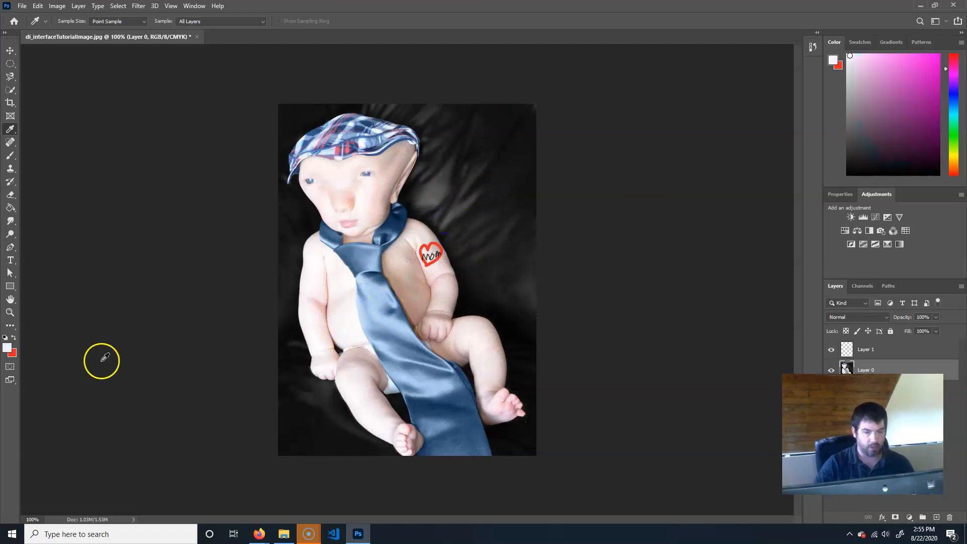
{"action": "left_click", "coordinate": [394, 313]}
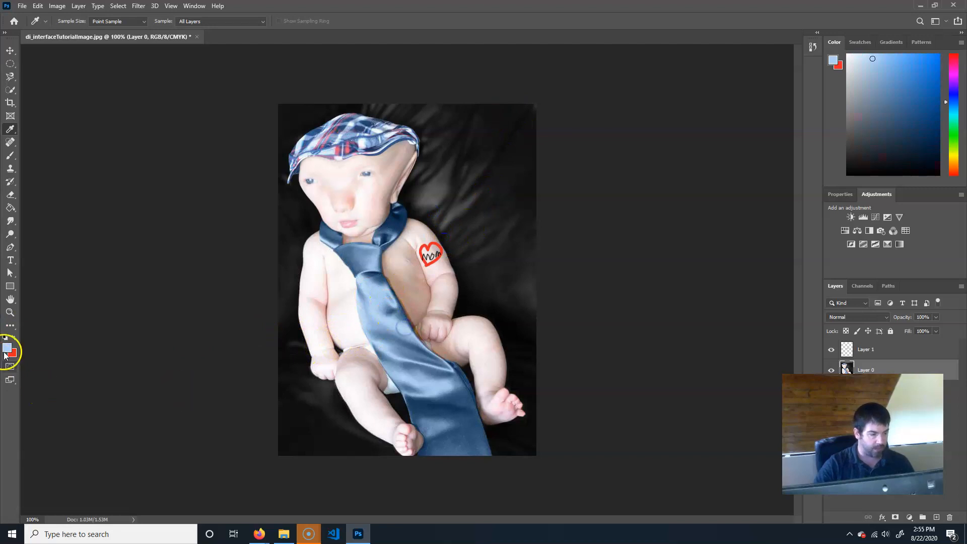
Try light blue Brush strokes on the tattooed arm and across the chest to the tie.
{"action": "left_click", "coordinate": [10, 156]}
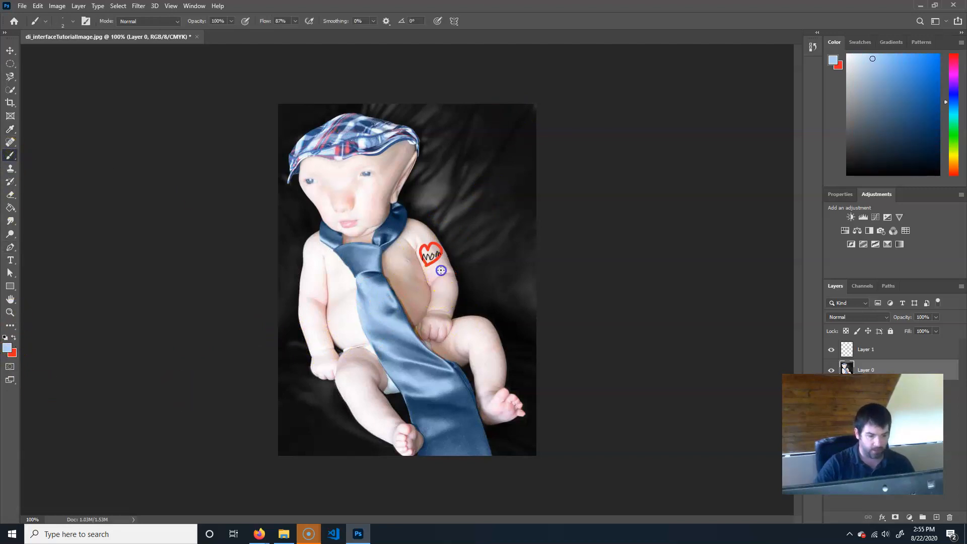
{"action": "left_click_drag", "start_coordinate": [444, 275], "coordinate": [443, 301]}
{"action": "mouse_move", "coordinate": [350, 324]}
{"action": "left_mouse_down"}
{"action": "mouse_move", "coordinate": [358, 293]}
{"action": "mouse_move", "coordinate": [383, 319]}
{"action": "left_mouse_up"}
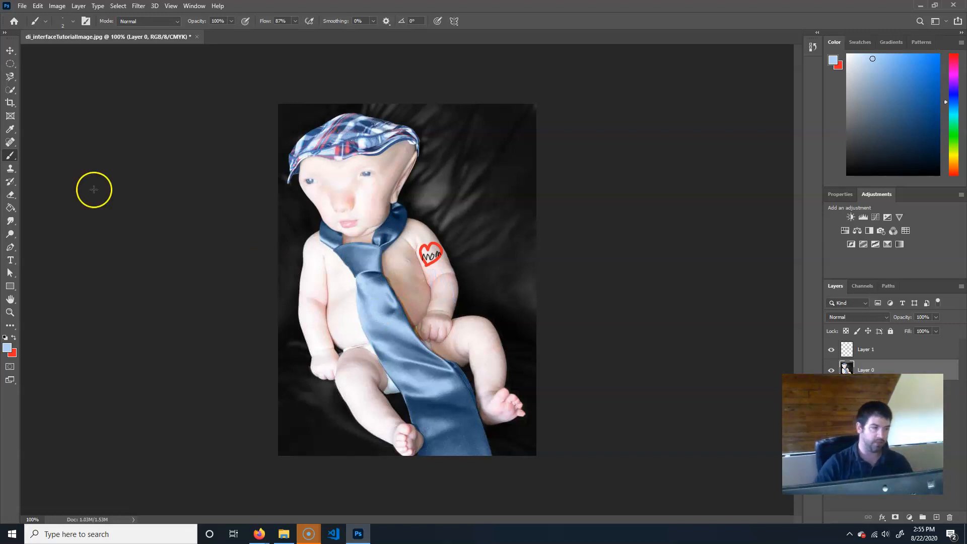
Set the Clone Stamp tool to a 40-pixel brush and sample the eye nearest the cap's brim as its source.
{"action": "left_click", "coordinate": [11, 169]}
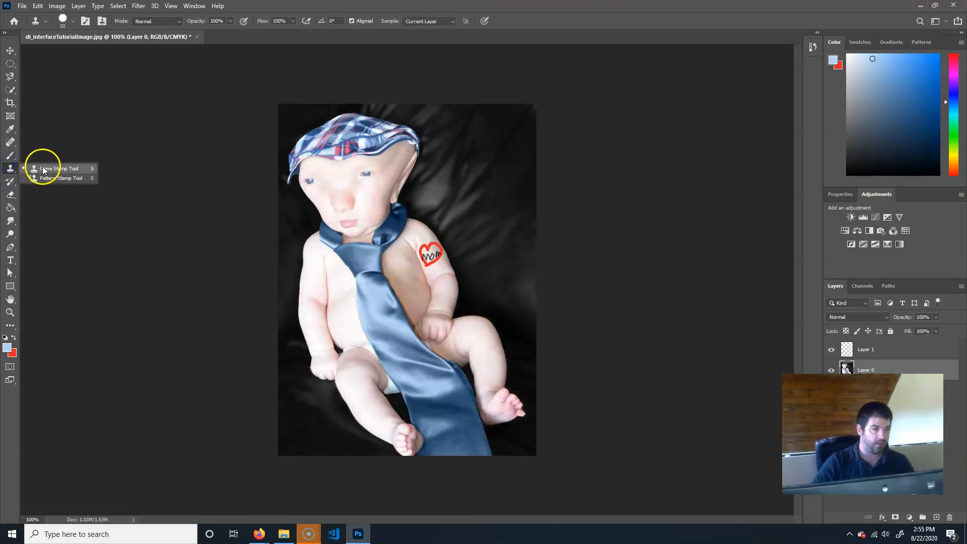
{"action": "left_click", "coordinate": [46, 173]}
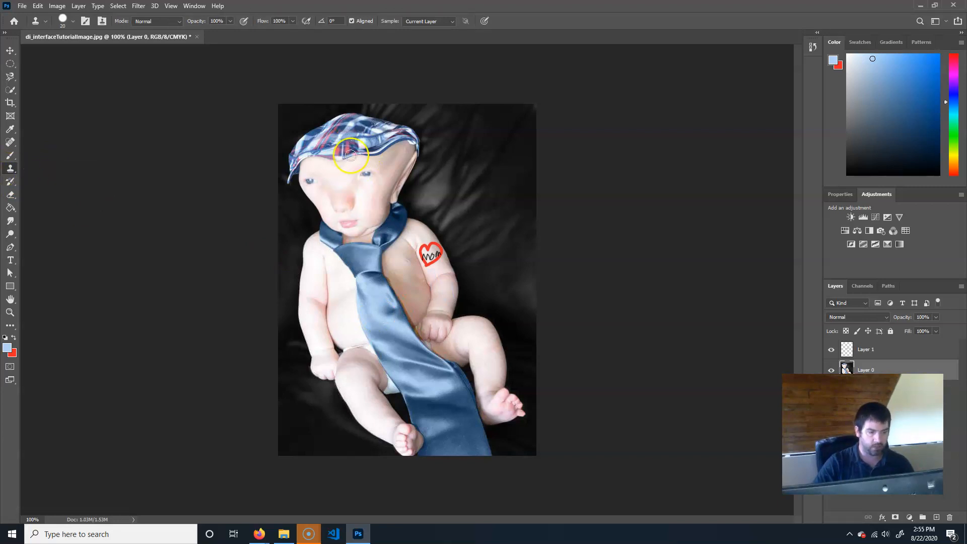
{"action": "key", "text": "bracketright"}
{"action": "key", "text": "bracketright"}
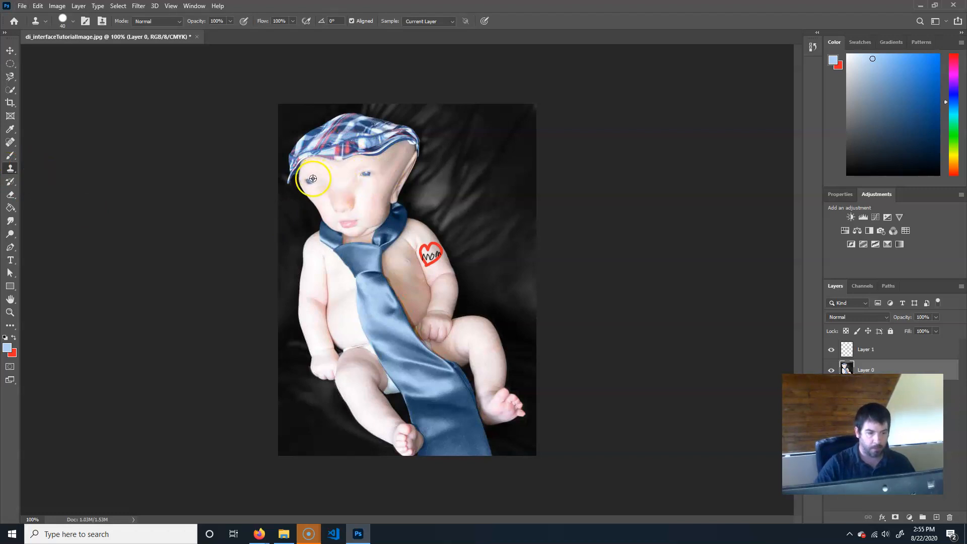
{"action": "left_click", "coordinate": [311, 182], "text": "alt"}
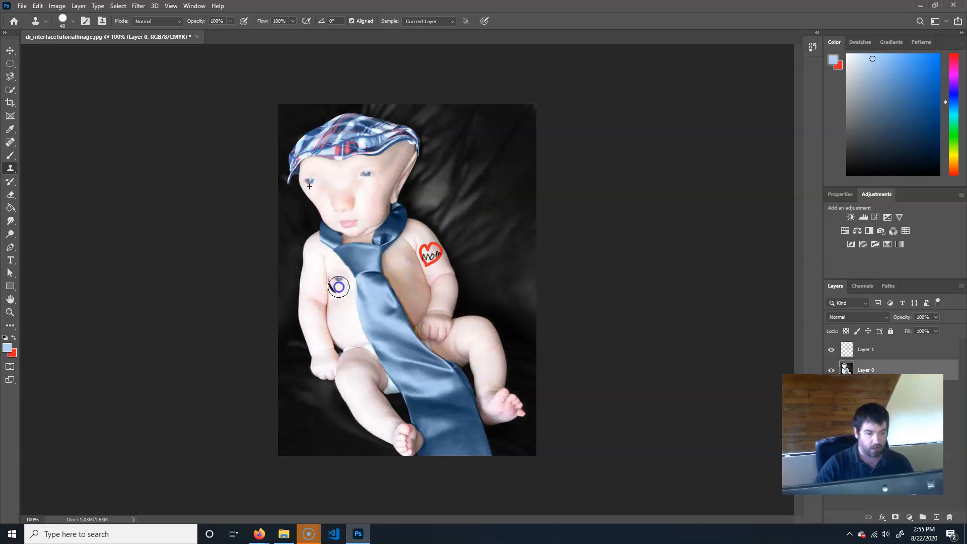
Clone the eye and surrounding face onto the chest and tie, and undo the cloning beyond the eye.
{"action": "left_click_drag", "start_coordinate": [372, 317], "coordinate": [366, 307]}
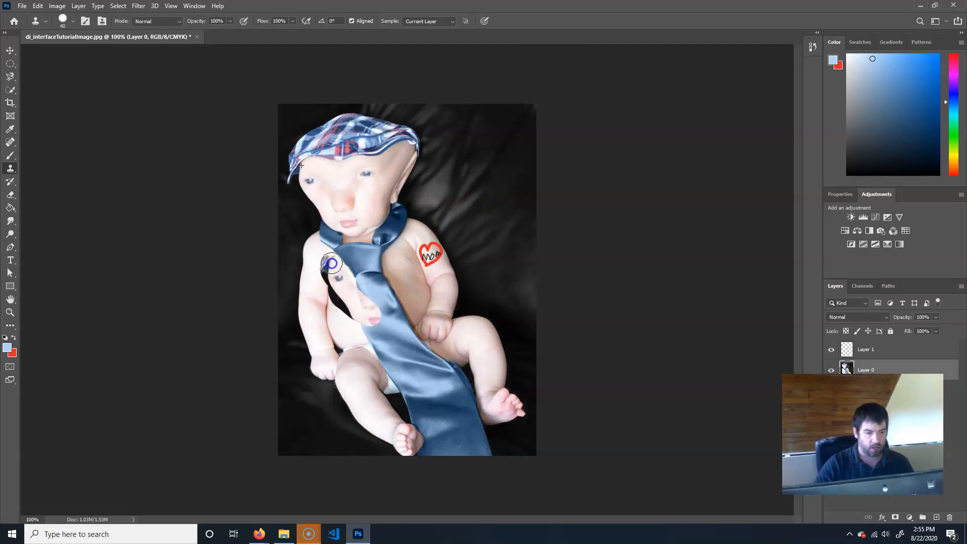
{"action": "left_click_drag", "start_coordinate": [341, 278], "coordinate": [346, 277]}
{"action": "mouse_move", "coordinate": [364, 309]}
{"action": "left_mouse_down"}
{"action": "mouse_move", "coordinate": [381, 326]}
{"action": "mouse_move", "coordinate": [335, 252]}
{"action": "mouse_move", "coordinate": [391, 322]}
{"action": "mouse_move", "coordinate": [356, 256]}
{"action": "mouse_move", "coordinate": [388, 302]}
{"action": "left_mouse_up"}
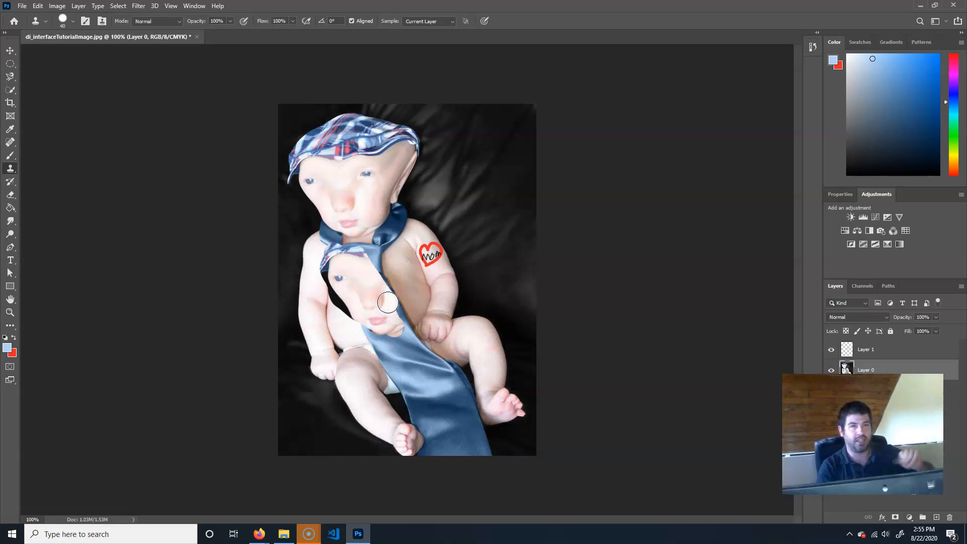
{"action": "key", "text": "ctrl+z"}
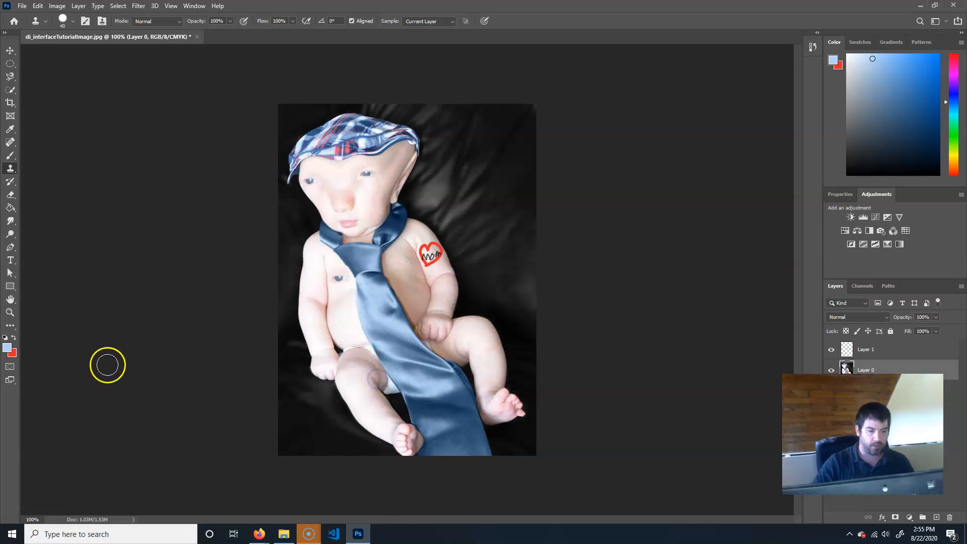
Select Layer 1, try erasing the heart tattoo on the arm with the Eraser, and undo the erasure.
{"action": "left_click", "coordinate": [10, 183]}
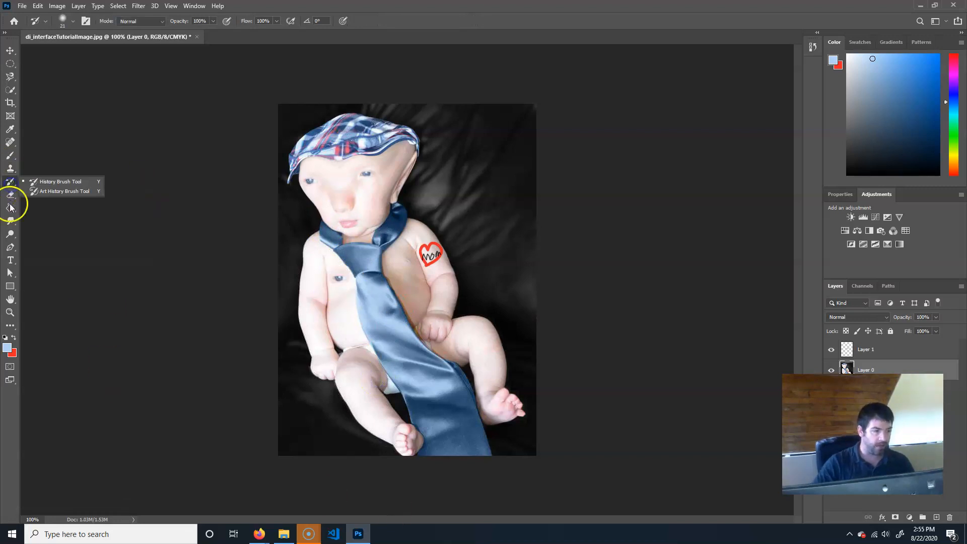
{"action": "left_click", "coordinate": [10, 197]}
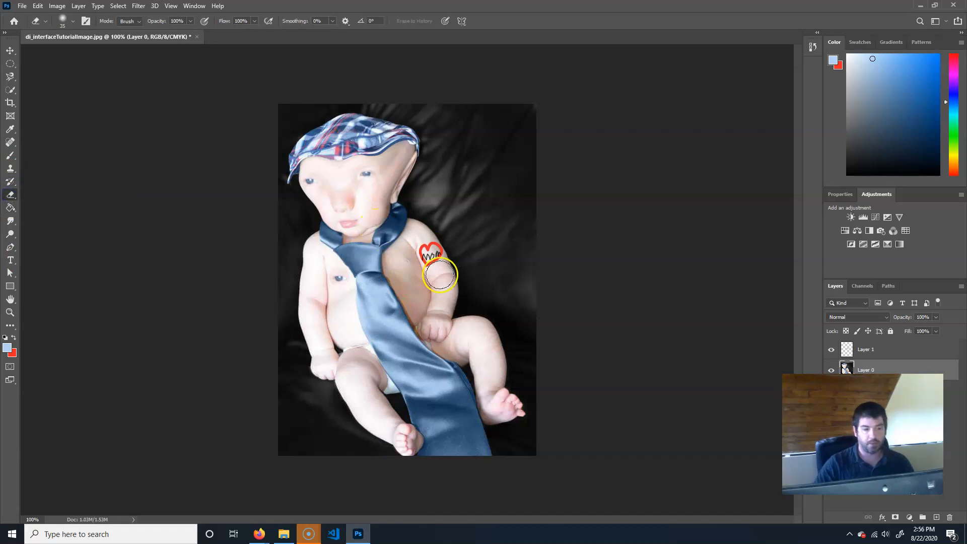
{"action": "left_click", "coordinate": [892, 349]}
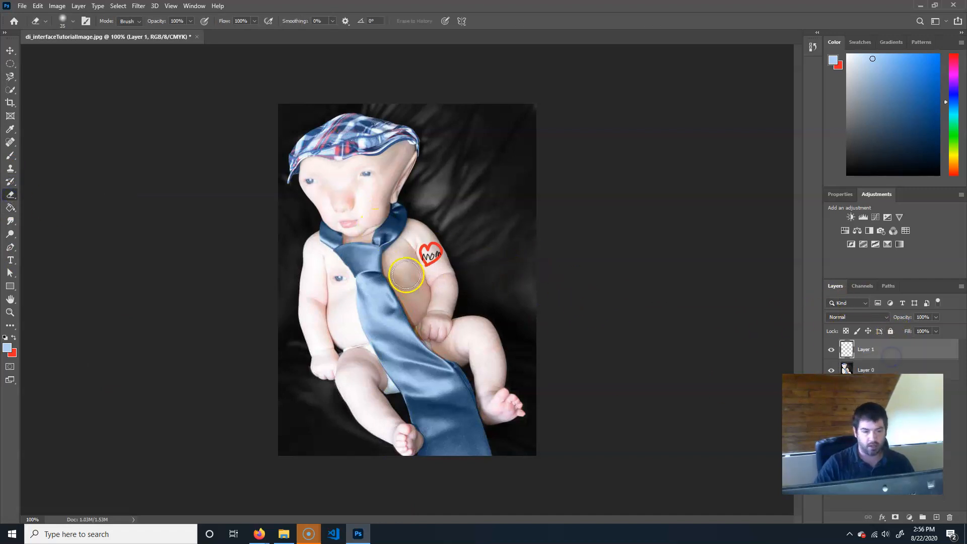
{"action": "left_click_drag", "start_coordinate": [444, 251], "coordinate": [400, 256]}
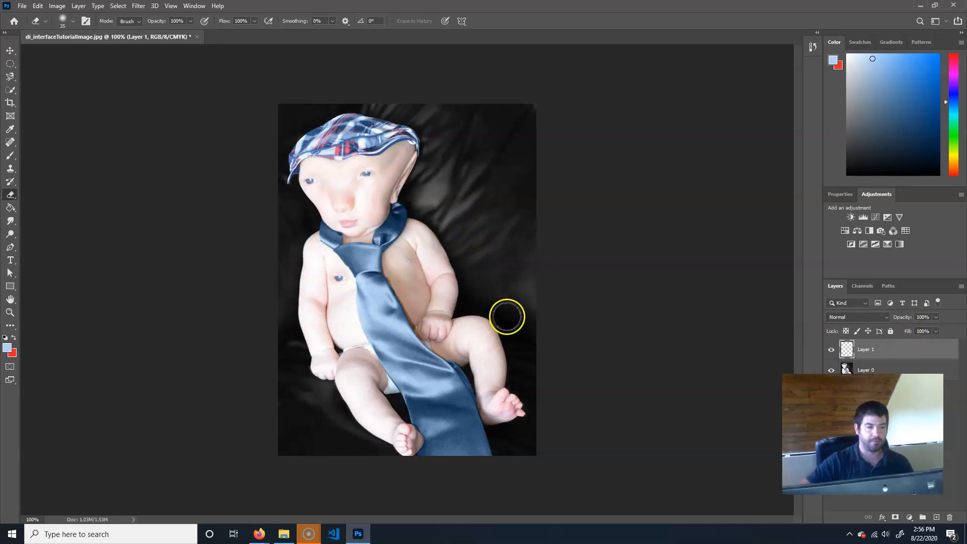
{"action": "key", "text": "ctrl+z"}
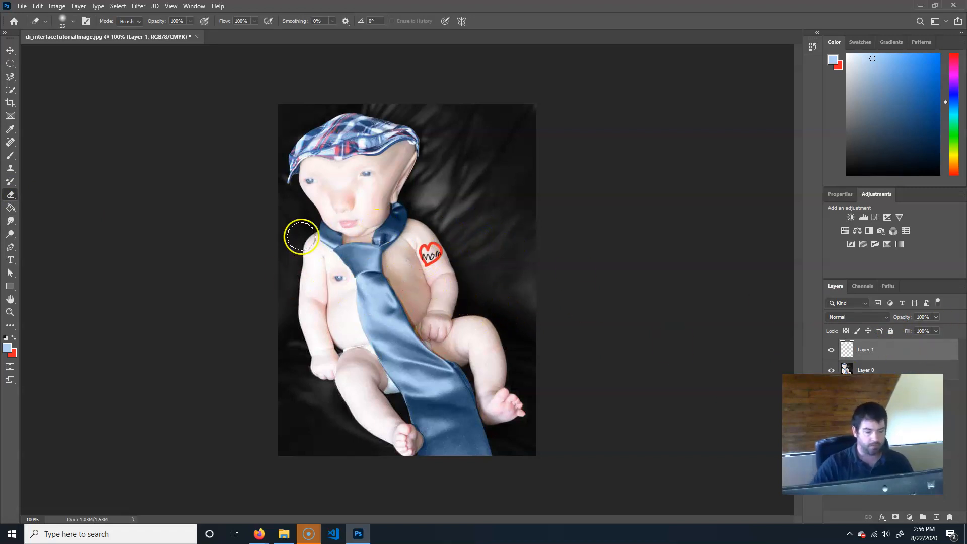
Fill the inside of the heart tattoo with light blue using the Paint Bucket, and undo the fill that covers its red outline.
{"action": "left_click", "coordinate": [11, 208]}
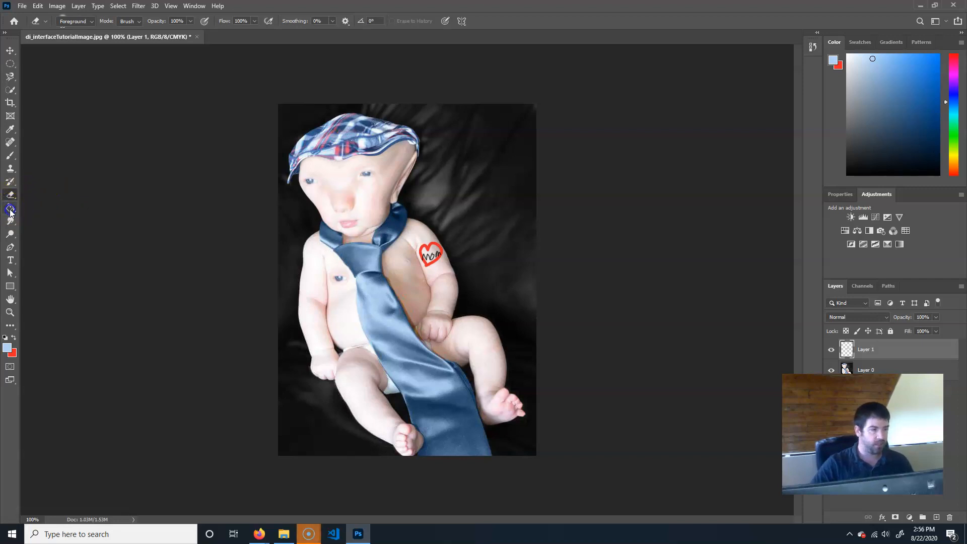
{"action": "left_click", "coordinate": [34, 218]}
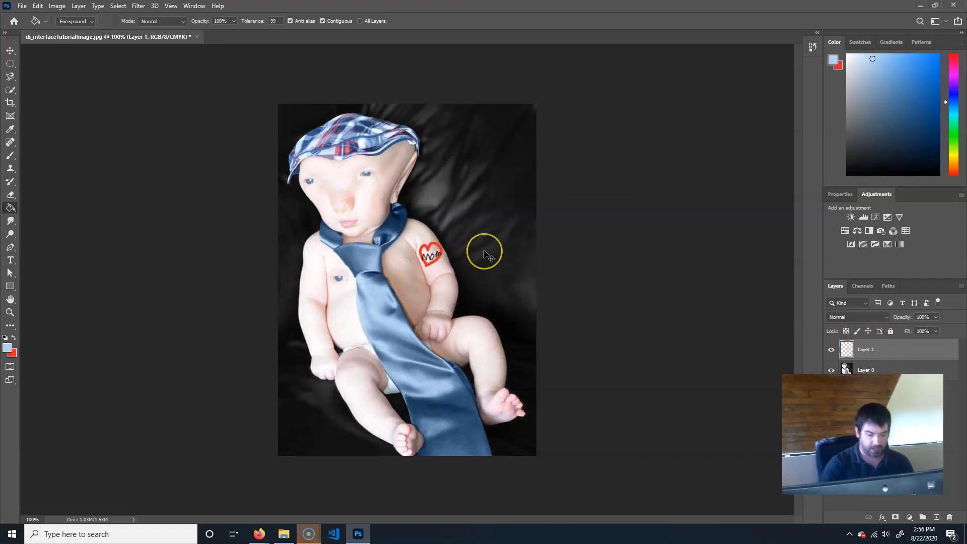
{"action": "key", "text": "ctrl+plus"}
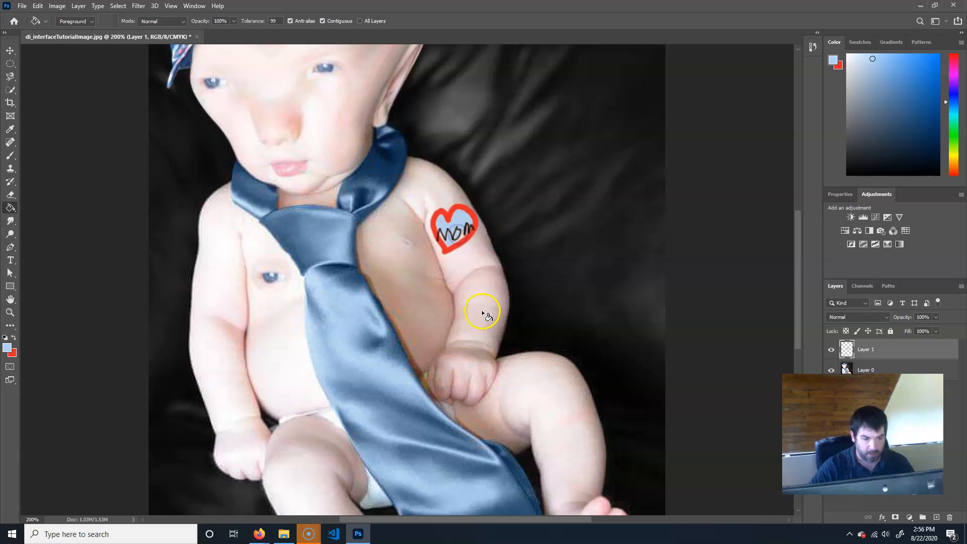
{"action": "left_click", "coordinate": [461, 237]}
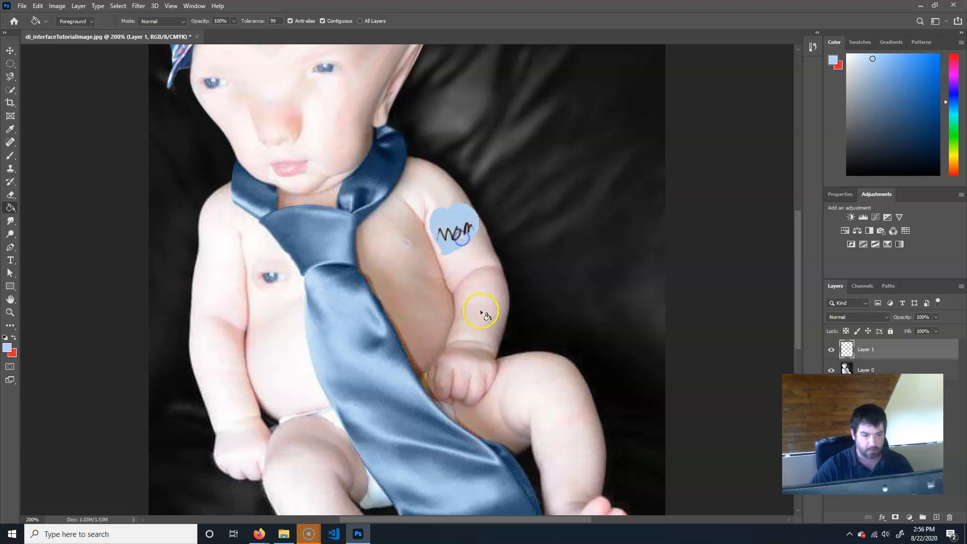
{"action": "left_click", "coordinate": [461, 233]}
{"action": "key", "text": "ctrl+z"}
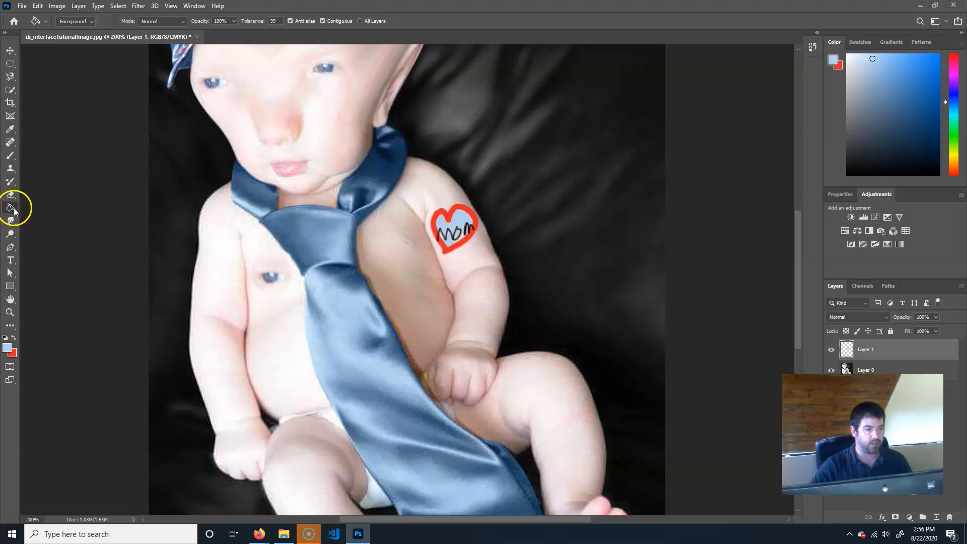
Set the Smudge tool to a Soft Round brush reduced to 80 pixels.
{"action": "right_click", "coordinate": [9, 223]}
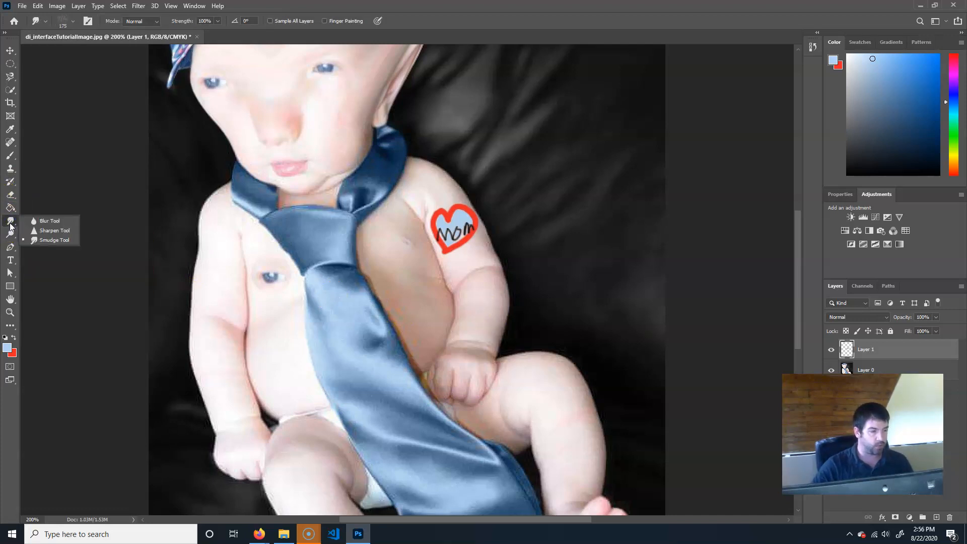
{"action": "left_click", "coordinate": [54, 240]}
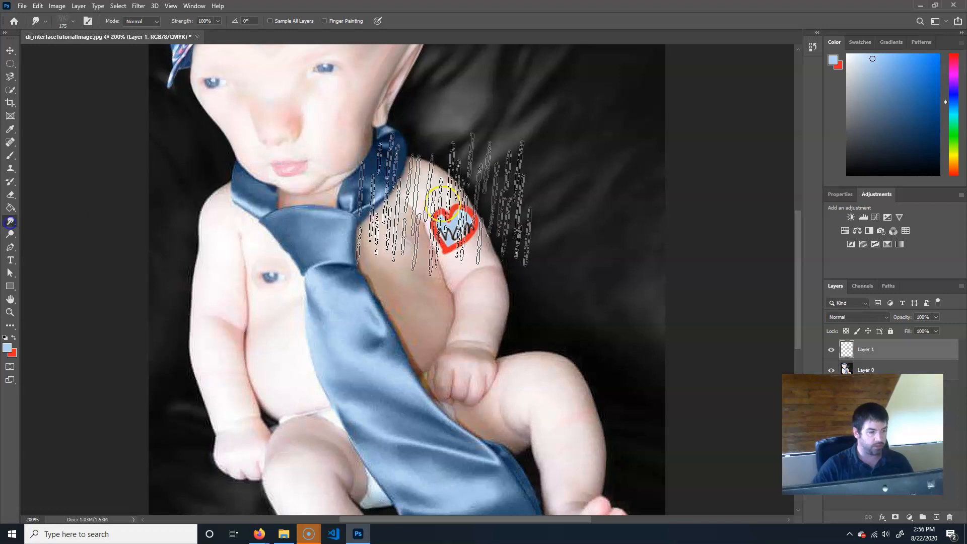
{"action": "left_click", "coordinate": [73, 22]}
{"action": "left_click_drag", "start_coordinate": [122, 160], "coordinate": [123, 114]}
{"action": "left_click", "coordinate": [70, 138]}
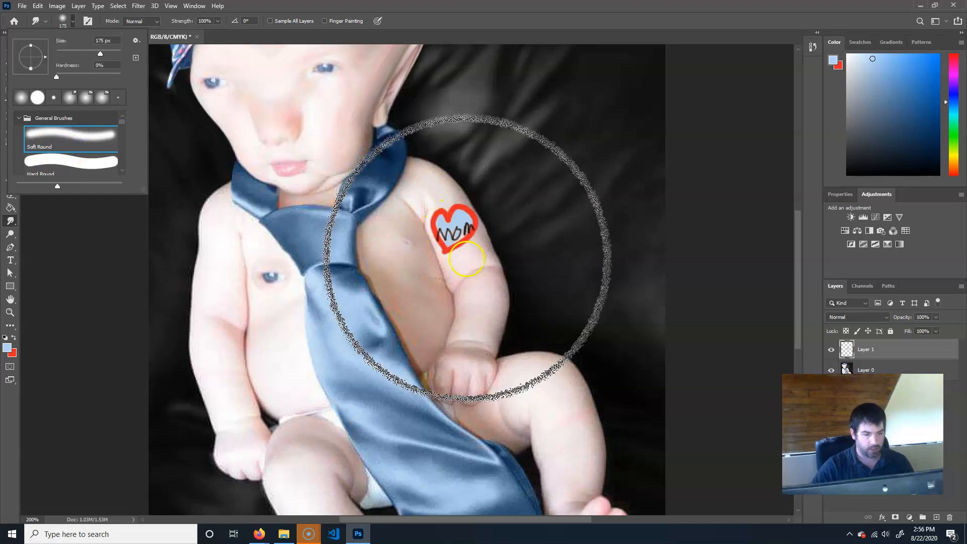
{"action": "left_click", "coordinate": [546, 10]}
{"action": "key", "text": "bracketleft"}
{"action": "key", "text": "bracketleft"}
{"action": "key", "text": "bracketleft"}
{"action": "key", "text": "bracketleft"}
{"action": "key", "text": "bracketleft"}
Try smudging the tattoo off the arm on Layer 1 and the arm across the background on Layer 0, undoing both smudges.
{"action": "left_click_drag", "start_coordinate": [448, 221], "coordinate": [492, 198]}
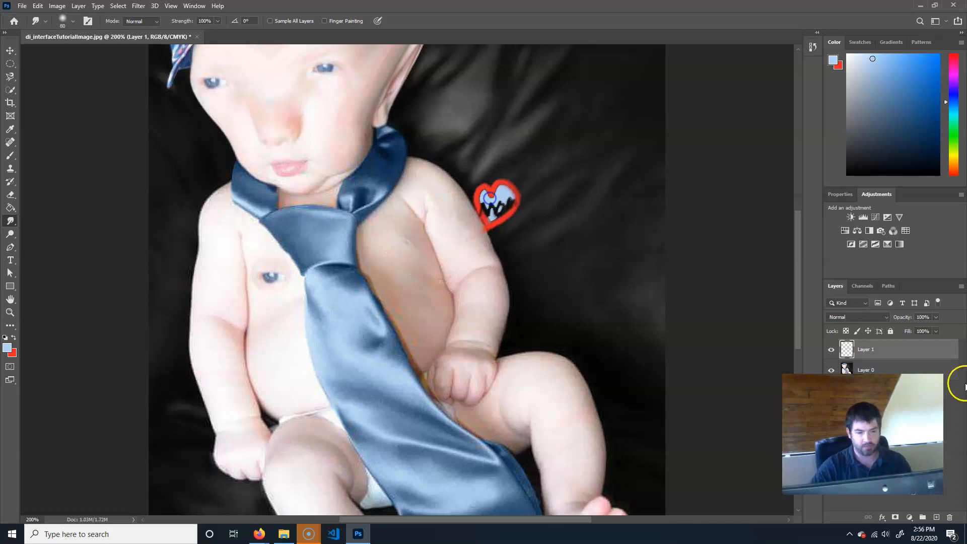
{"action": "key", "text": "ctrl+z"}
{"action": "left_click", "coordinate": [853, 367]}
{"action": "mouse_move", "coordinate": [445, 286]}
{"action": "left_mouse_down"}
{"action": "mouse_move", "coordinate": [510, 267]}
{"action": "mouse_move", "coordinate": [570, 227]}
{"action": "mouse_move", "coordinate": [626, 162]}
{"action": "left_mouse_up"}
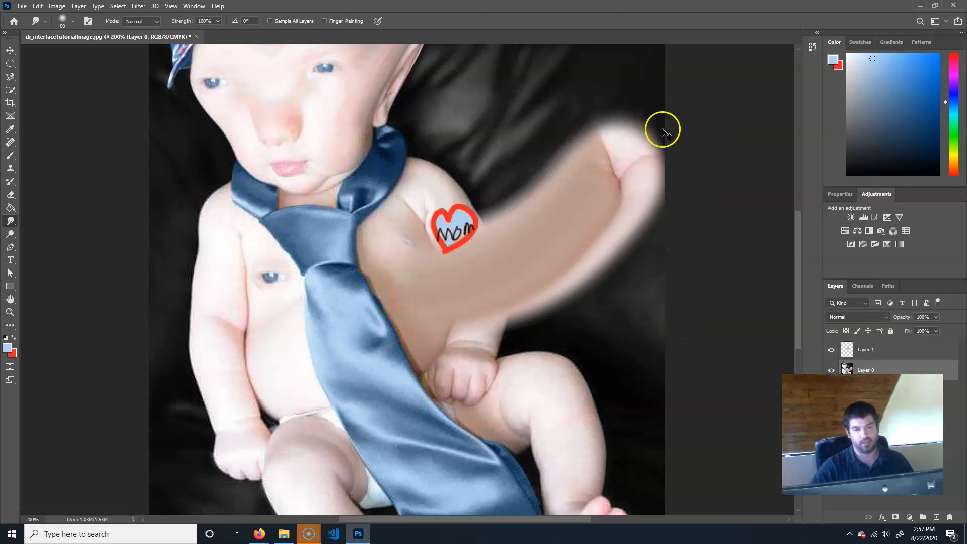
{"action": "key", "text": "ctrl+z"}
Try smudging the tattooed arm's outer edge outward at the shoulder, elbow and forearm, and undo the strokes.
{"action": "left_click_drag", "start_coordinate": [468, 176], "coordinate": [480, 172]}
{"action": "left_click_drag", "start_coordinate": [505, 255], "coordinate": [516, 253]}
{"action": "mouse_move", "coordinate": [513, 312]}
{"action": "left_mouse_down"}
{"action": "mouse_move", "coordinate": [544, 348]}
{"action": "mouse_move", "coordinate": [493, 350]}
{"action": "mouse_move", "coordinate": [501, 272]}
{"action": "mouse_move", "coordinate": [472, 178]}
{"action": "mouse_move", "coordinate": [533, 384]}
{"action": "left_mouse_up"}
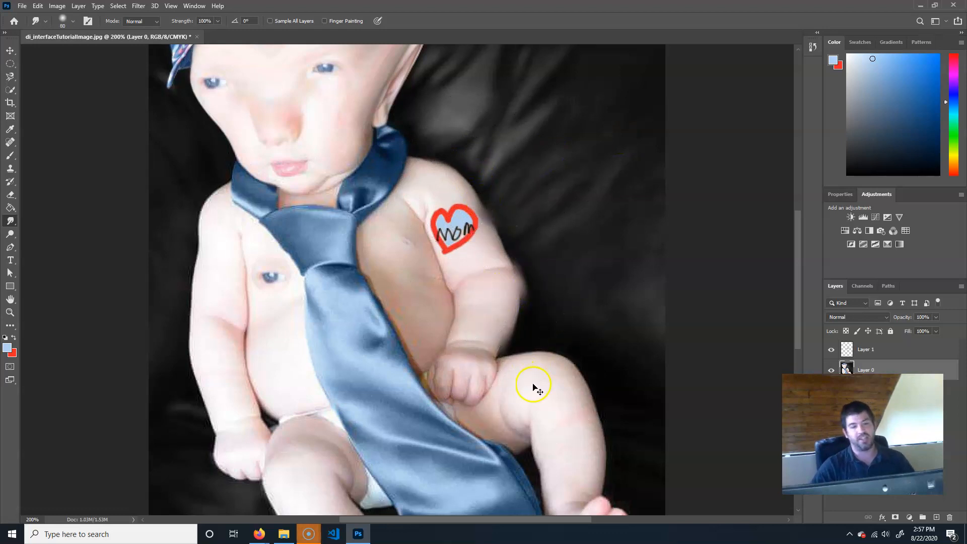
{"action": "key", "text": "ctrl+z"}
{"action": "key", "text": "ctrl+z"}
{"action": "key", "text": "ctrl+z"}
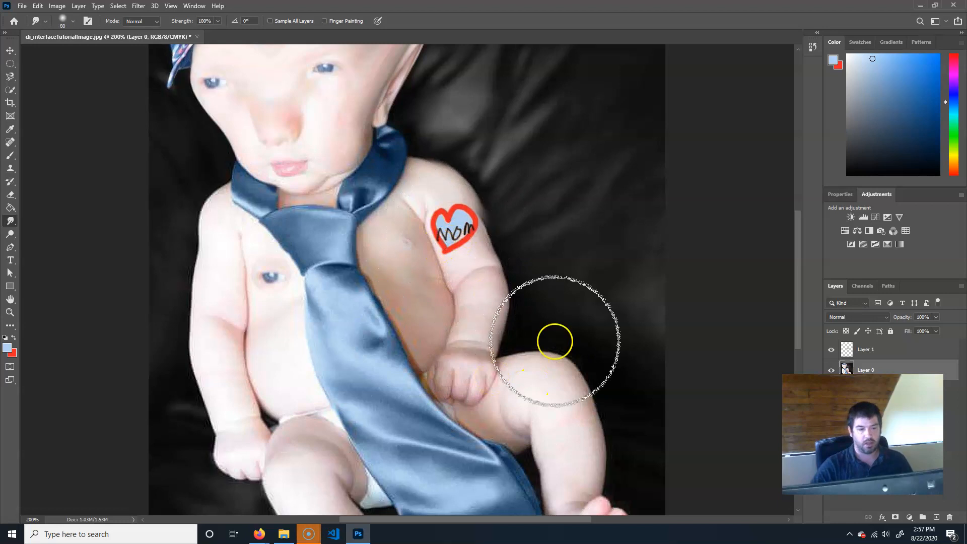
{"action": "left_click_drag", "start_coordinate": [486, 211], "coordinate": [479, 250]}
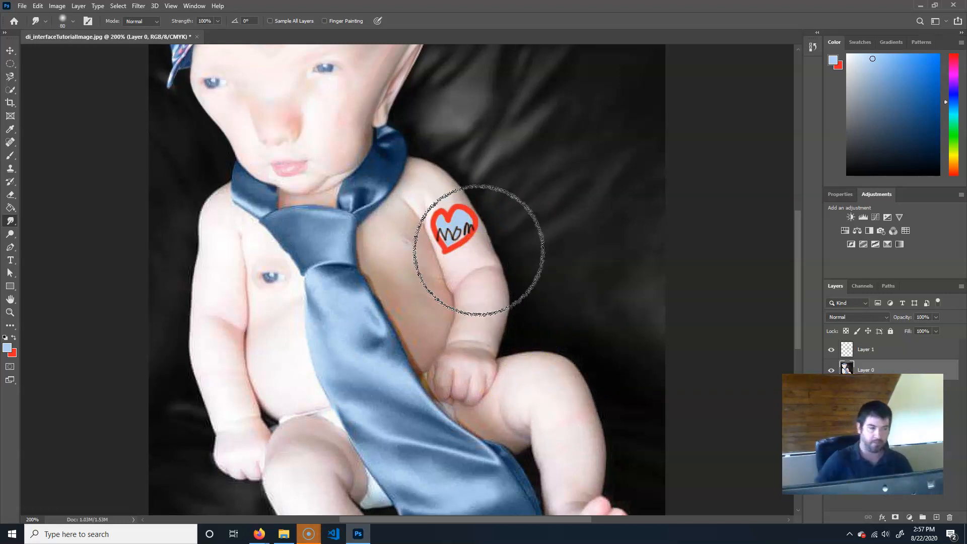
Soften parts of the face and chest on Layer 0 with the Blur tool.
{"action": "right_click", "coordinate": [11, 221]}
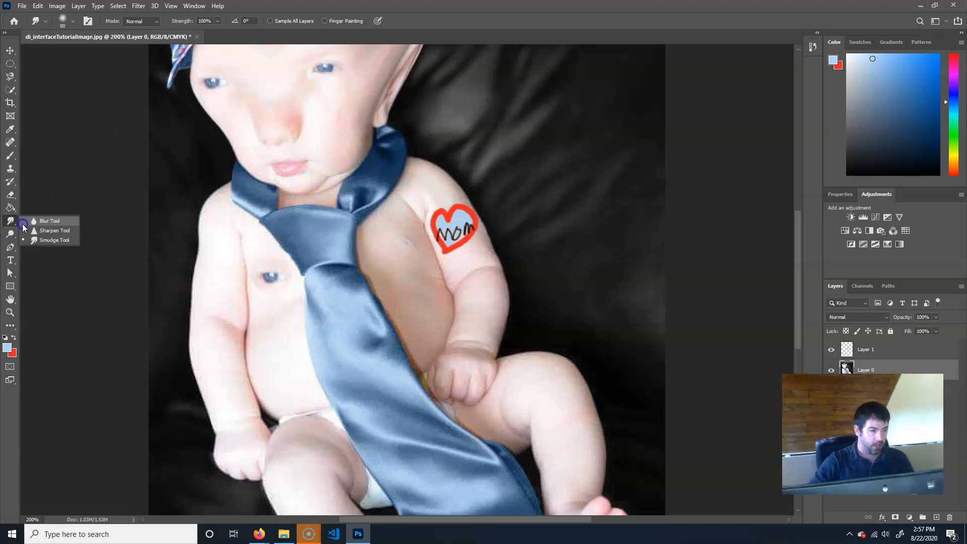
{"action": "left_click", "coordinate": [50, 222]}
{"action": "left_click_drag", "start_coordinate": [335, 132], "coordinate": [355, 184]}
{"action": "mouse_move", "coordinate": [286, 198]}
{"action": "left_mouse_down"}
{"action": "mouse_move", "coordinate": [296, 156]}
{"action": "mouse_move", "coordinate": [310, 163]}
{"action": "mouse_move", "coordinate": [299, 214]}
{"action": "mouse_move", "coordinate": [271, 183]}
{"action": "mouse_move", "coordinate": [298, 156]}
{"action": "mouse_move", "coordinate": [316, 170]}
{"action": "mouse_move", "coordinate": [280, 193]}
{"action": "mouse_move", "coordinate": [295, 196]}
{"action": "mouse_move", "coordinate": [286, 159]}
{"action": "left_mouse_up"}
{"action": "left_click_drag", "start_coordinate": [319, 409], "coordinate": [280, 403]}
Sharpen the eye nearest the ear with the Sharpen tool at 50% strength.
{"action": "left_click", "coordinate": [9, 220]}
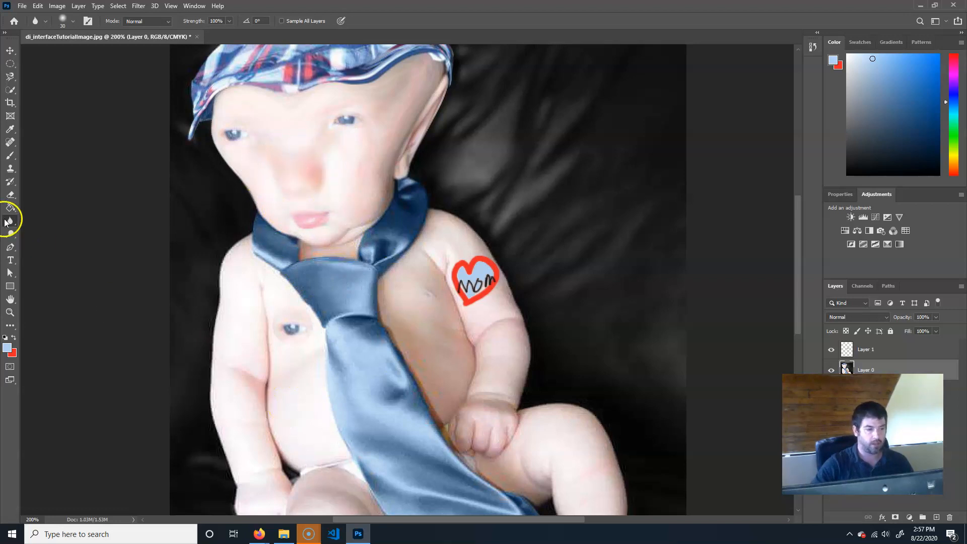
{"action": "left_click", "coordinate": [40, 231]}
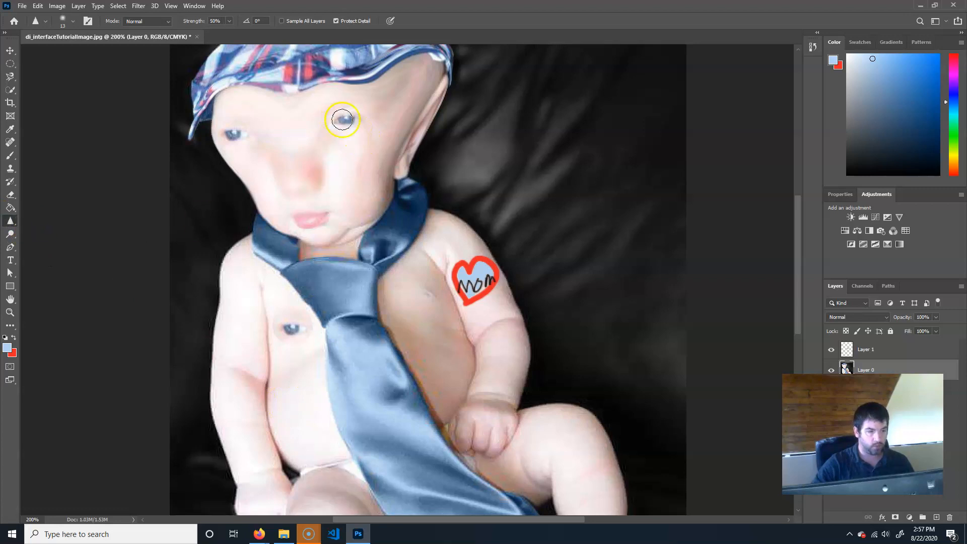
{"action": "left_click_drag", "start_coordinate": [339, 116], "coordinate": [366, 116]}
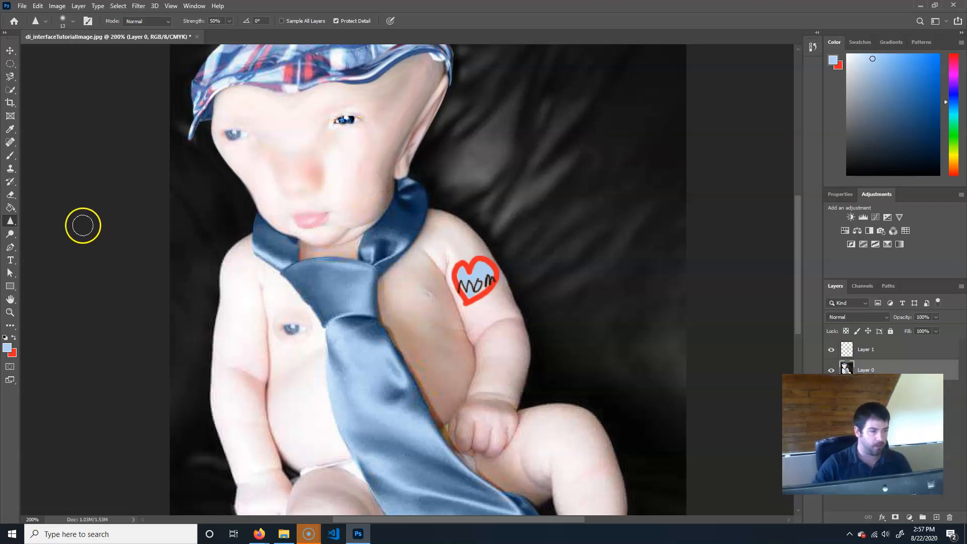
Lighten the midtones of the tie's collar section nearest the tattooed shoulder with the Dodge tool at 50% exposure.
{"action": "left_click", "coordinate": [10, 233]}
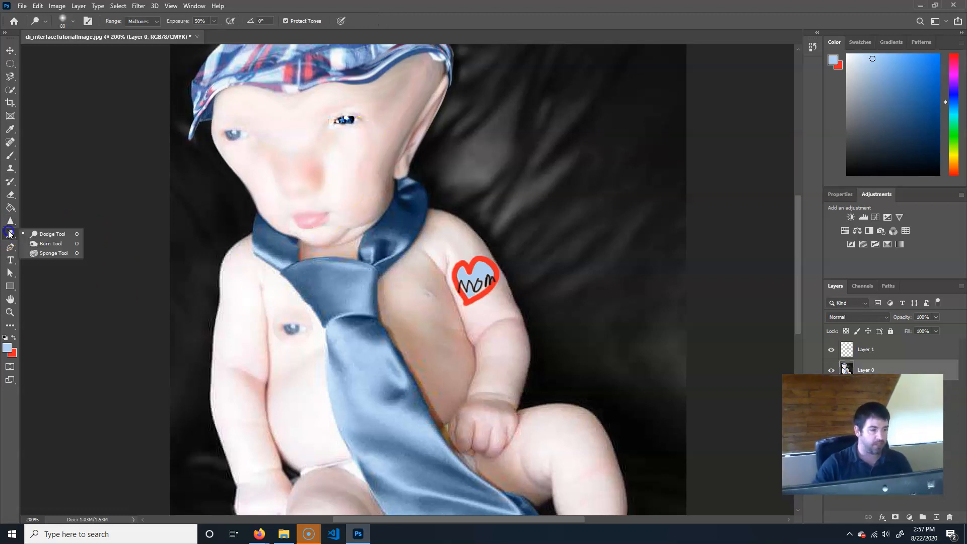
{"action": "left_click", "coordinate": [53, 233]}
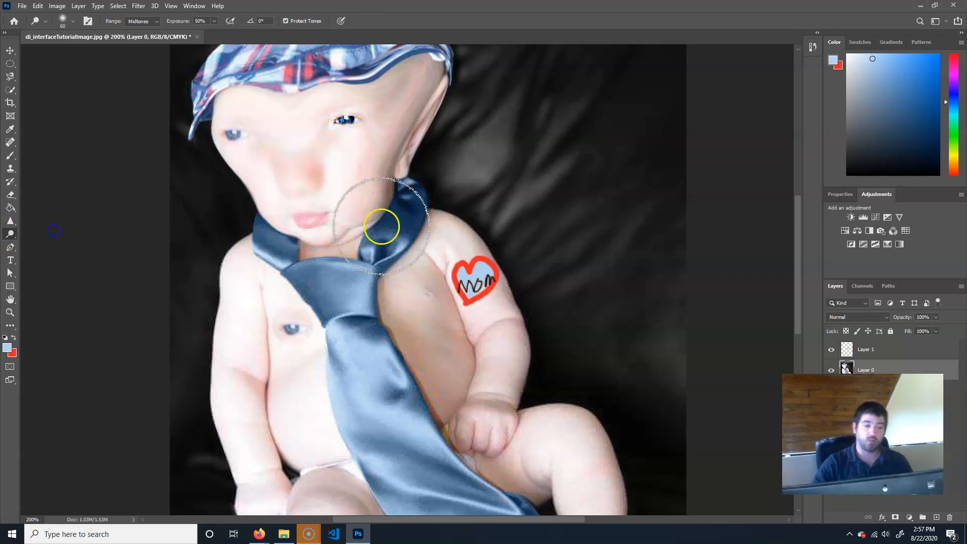
{"action": "mouse_move", "coordinate": [399, 266]}
{"action": "left_mouse_down"}
{"action": "mouse_move", "coordinate": [407, 220]}
{"action": "mouse_move", "coordinate": [429, 203]}
{"action": "mouse_move", "coordinate": [400, 225]}
{"action": "left_mouse_up"}
{"action": "left_click", "coordinate": [316, 339]}
Darken the midtones of the tie and the adjoining chest with the Burn tool.
{"action": "left_click", "coordinate": [9, 227]}
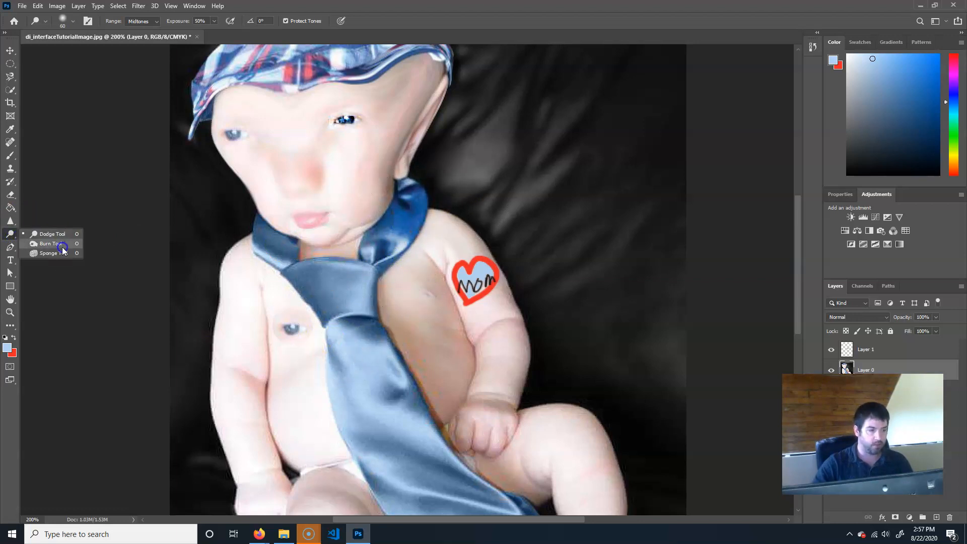
{"action": "left_click", "coordinate": [62, 242]}
{"action": "mouse_move", "coordinate": [356, 425]}
{"action": "left_mouse_down"}
{"action": "mouse_move", "coordinate": [377, 404]}
{"action": "mouse_move", "coordinate": [374, 433]}
{"action": "mouse_move", "coordinate": [384, 434]}
{"action": "mouse_move", "coordinate": [361, 374]}
{"action": "mouse_move", "coordinate": [410, 426]}
{"action": "mouse_move", "coordinate": [372, 353]}
{"action": "mouse_move", "coordinate": [341, 358]}
{"action": "mouse_move", "coordinate": [302, 409]}
{"action": "mouse_move", "coordinate": [308, 399]}
{"action": "mouse_move", "coordinate": [318, 434]}
{"action": "mouse_move", "coordinate": [308, 373]}
{"action": "mouse_move", "coordinate": [316, 442]}
{"action": "mouse_move", "coordinate": [314, 415]}
{"action": "mouse_move", "coordinate": [295, 386]}
{"action": "mouse_move", "coordinate": [295, 445]}
{"action": "mouse_move", "coordinate": [298, 409]}
{"action": "left_mouse_up"}
Reduce the Burn brush to 40 pixels, raise its exposure to 100%, and darken the midtones of the lower chest.
{"action": "key", "text": "bracketleft"}
{"action": "key", "text": "bracketleft"}
{"action": "key", "text": "bracketleft"}
{"action": "key", "text": "bracketleft"}
{"action": "key", "text": "bracketleft"}
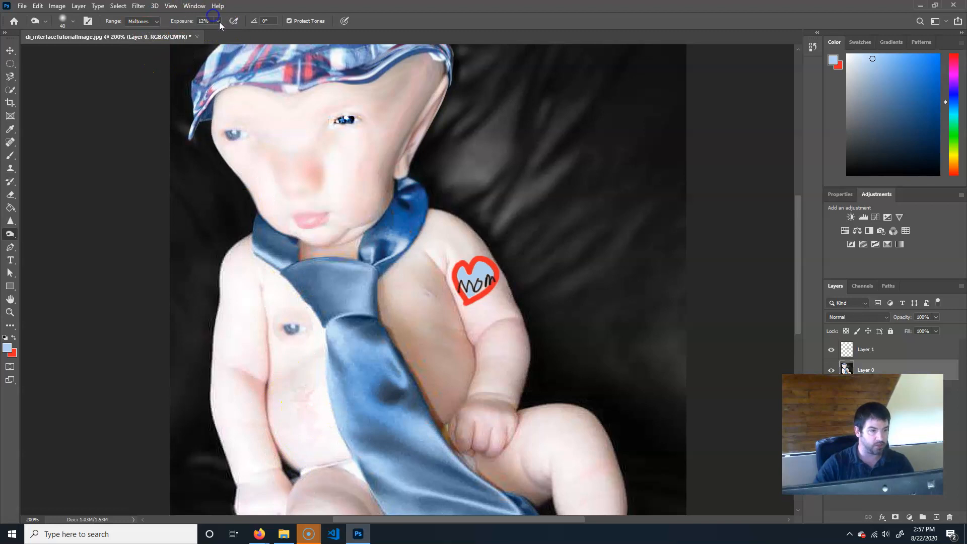
{"action": "left_click_drag", "start_coordinate": [219, 23], "coordinate": [291, 35]}
{"action": "mouse_move", "coordinate": [300, 360]}
{"action": "left_mouse_down"}
{"action": "mouse_move", "coordinate": [313, 385]}
{"action": "mouse_move", "coordinate": [299, 427]}
{"action": "left_mouse_up"}
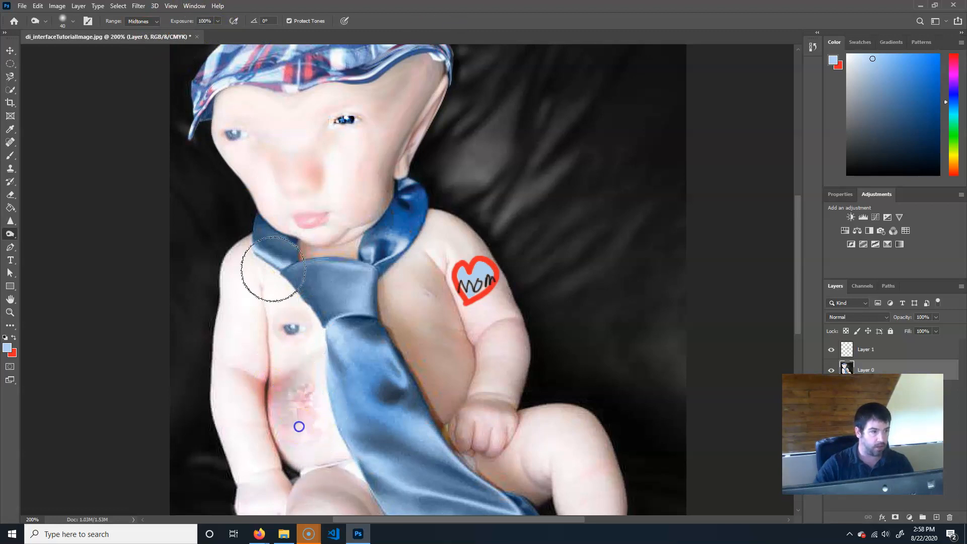
Switch the Burn range to Shadows and on to Highlights, and darken the highlights of the lower chest.
{"action": "left_click", "coordinate": [156, 23]}
{"action": "left_click", "coordinate": [137, 30]}
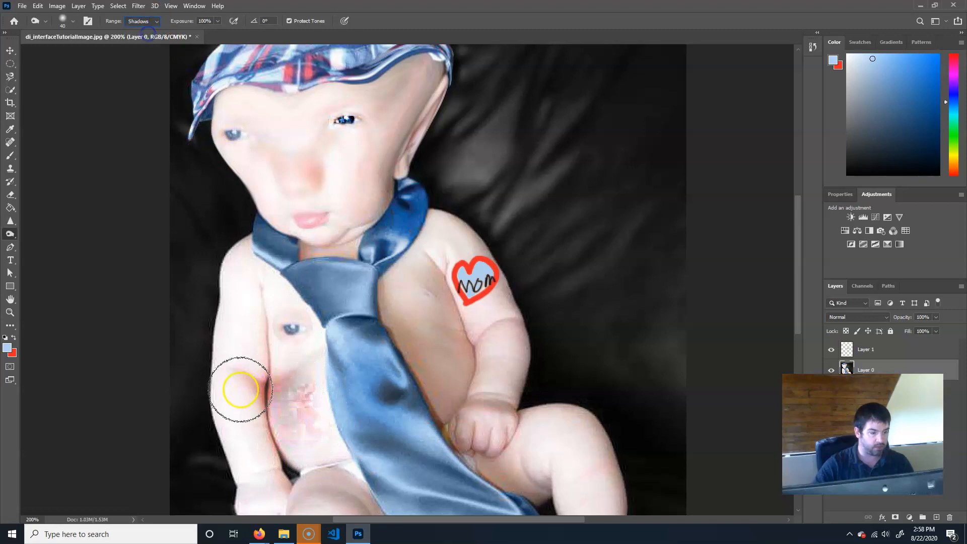
{"action": "left_click", "coordinate": [137, 45]}
{"action": "mouse_move", "coordinate": [311, 374]}
{"action": "left_mouse_down"}
{"action": "mouse_move", "coordinate": [287, 362]}
{"action": "mouse_move", "coordinate": [309, 453]}
{"action": "mouse_move", "coordinate": [327, 423]}
{"action": "left_mouse_up"}
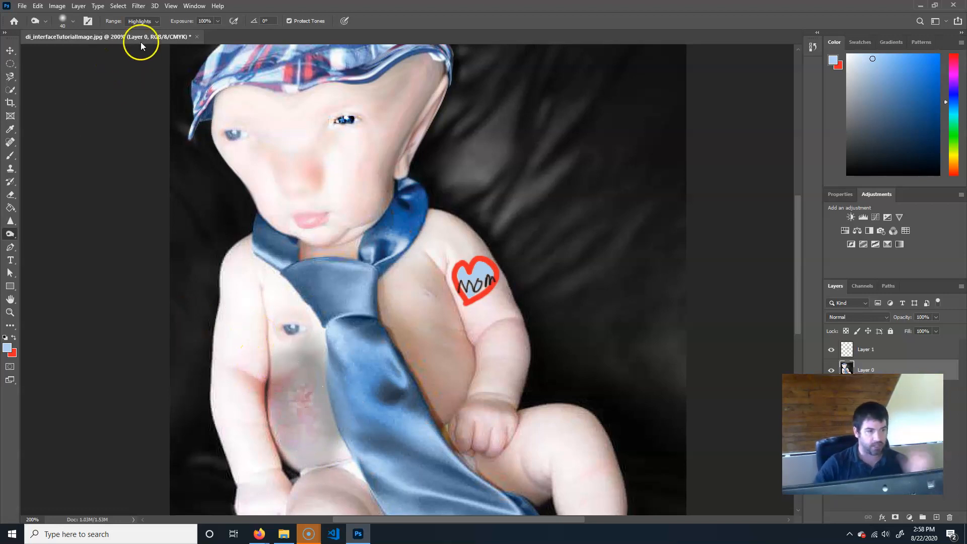
Switch to the Sponge tool with its mode set to Desaturate.
{"action": "right_click", "coordinate": [10, 235]}
{"action": "left_click", "coordinate": [49, 253]}
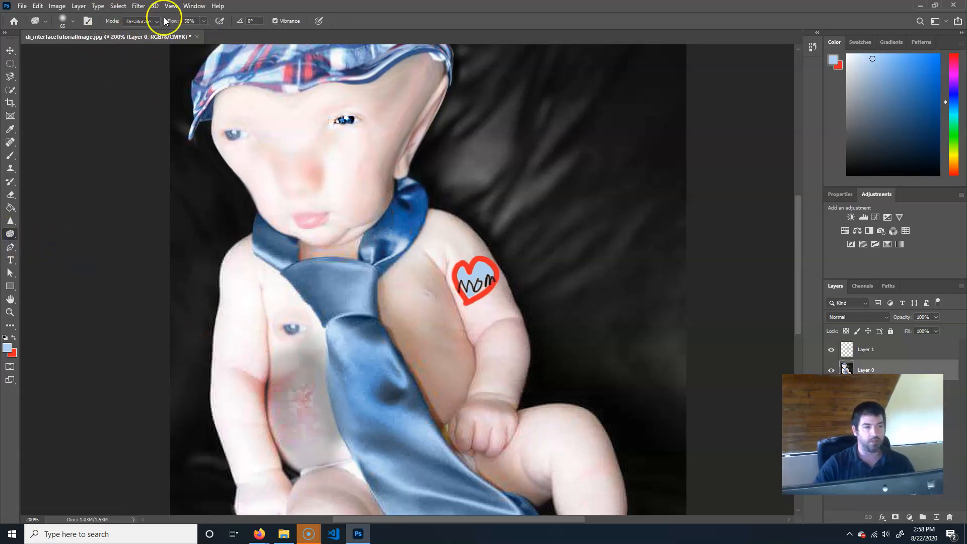
{"action": "left_click", "coordinate": [143, 21]}
{"action": "left_click", "coordinate": [149, 30]}
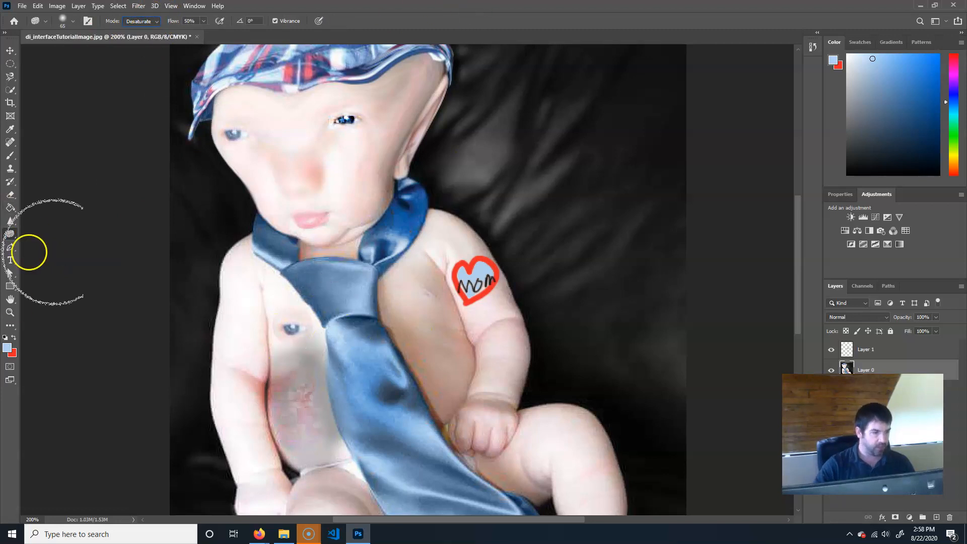
Try drawing a curved three-anchor Pen path from the shoulder over the tie's edge to beside the leg, and discard it.
{"action": "left_click", "coordinate": [9, 248]}
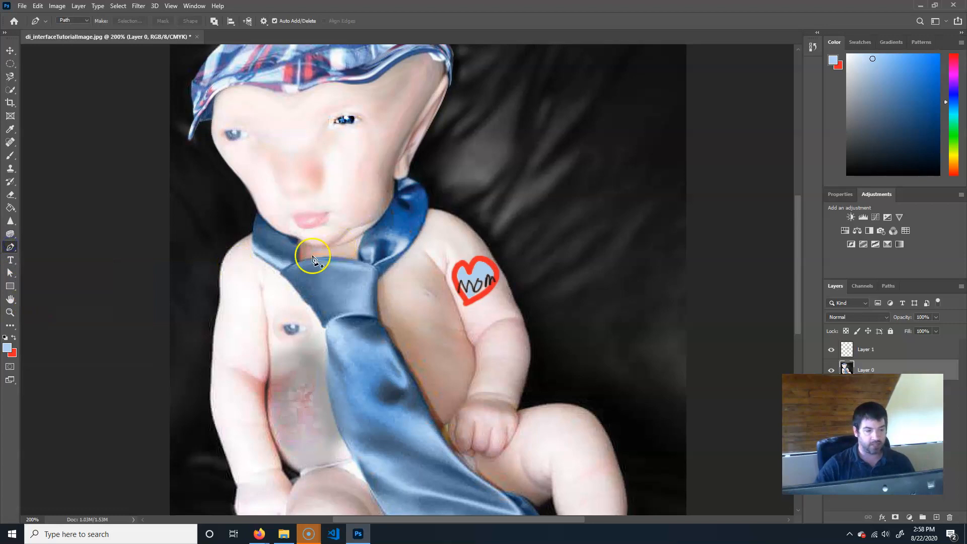
{"action": "left_click_drag", "start_coordinate": [432, 229], "coordinate": [510, 251]}
{"action": "left_click_drag", "start_coordinate": [408, 335], "coordinate": [431, 393]}
{"action": "left_click_drag", "start_coordinate": [632, 436], "coordinate": [677, 387]}
{"action": "key", "text": "Escape"}
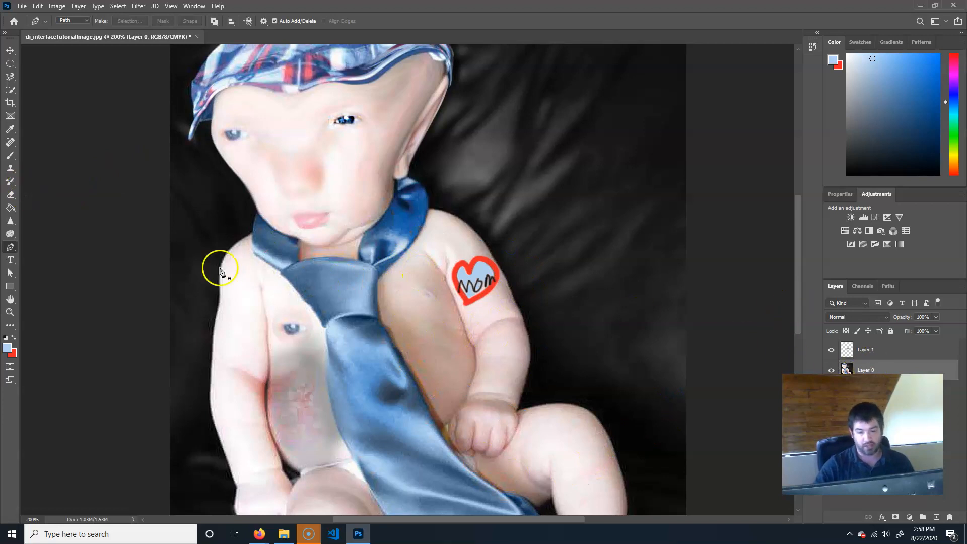
Switch to the Type tool and look through the list of available fonts.
{"action": "left_click", "coordinate": [11, 263]}
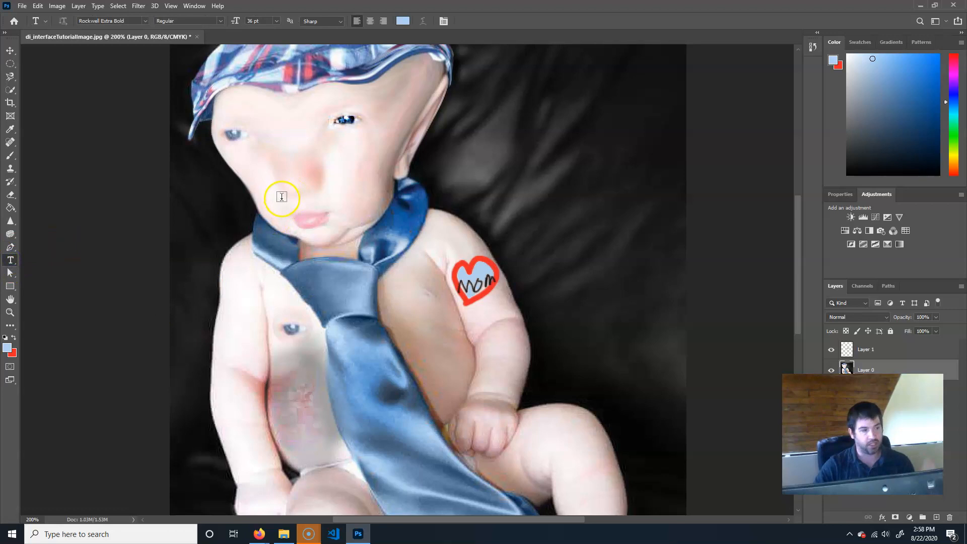
{"action": "left_click", "coordinate": [145, 20]}
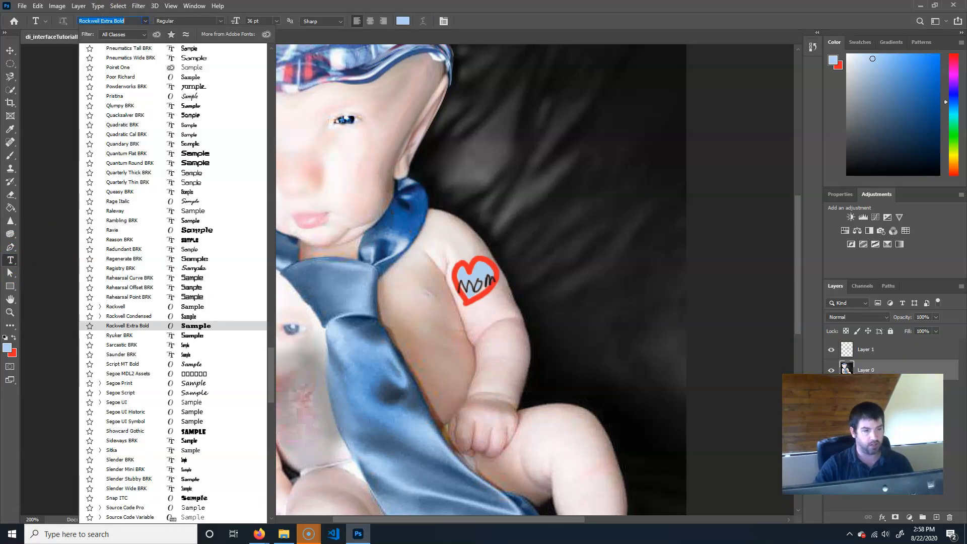
{"action": "left_click", "coordinate": [147, 20]}
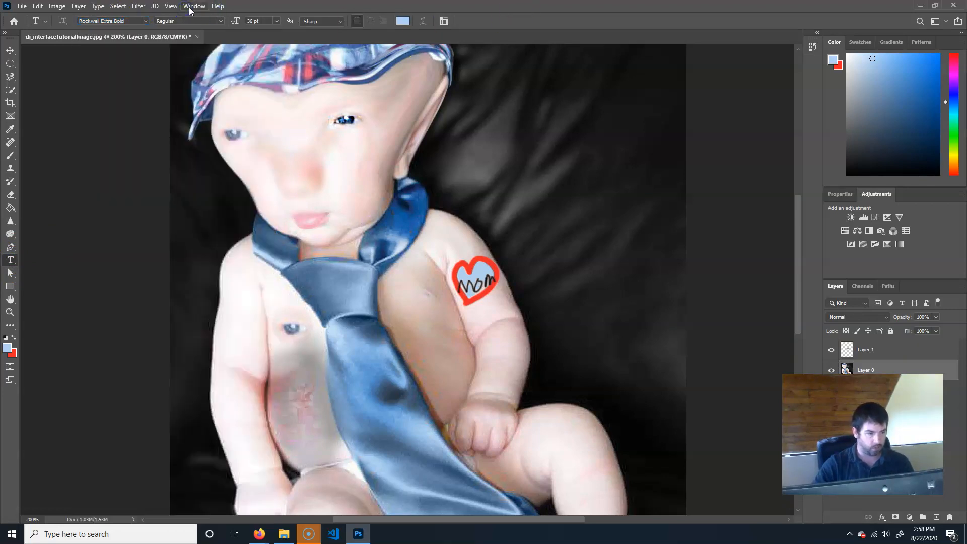
Show the Character settings, look over the Paragraph settings beside them, and collapse both.
{"action": "left_click", "coordinate": [194, 6]}
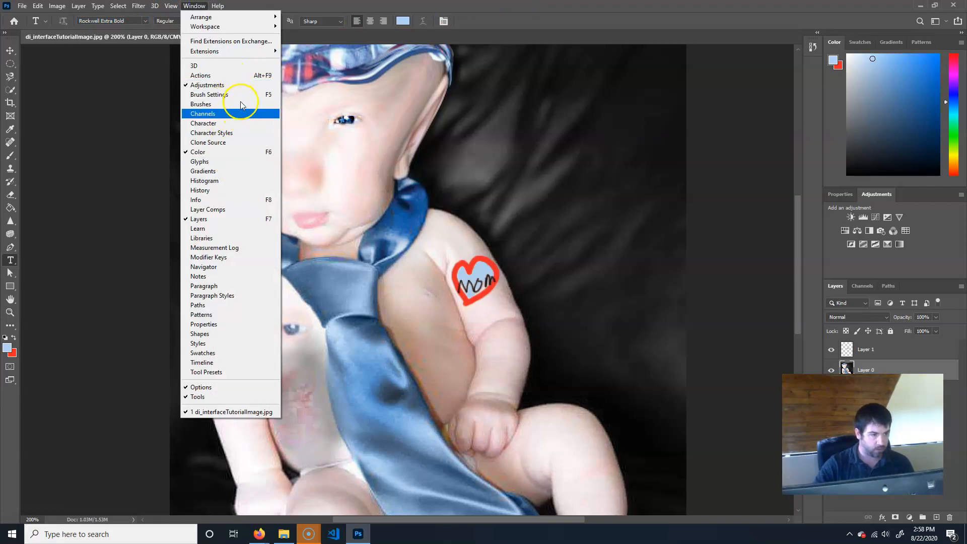
{"action": "left_click", "coordinate": [244, 122]}
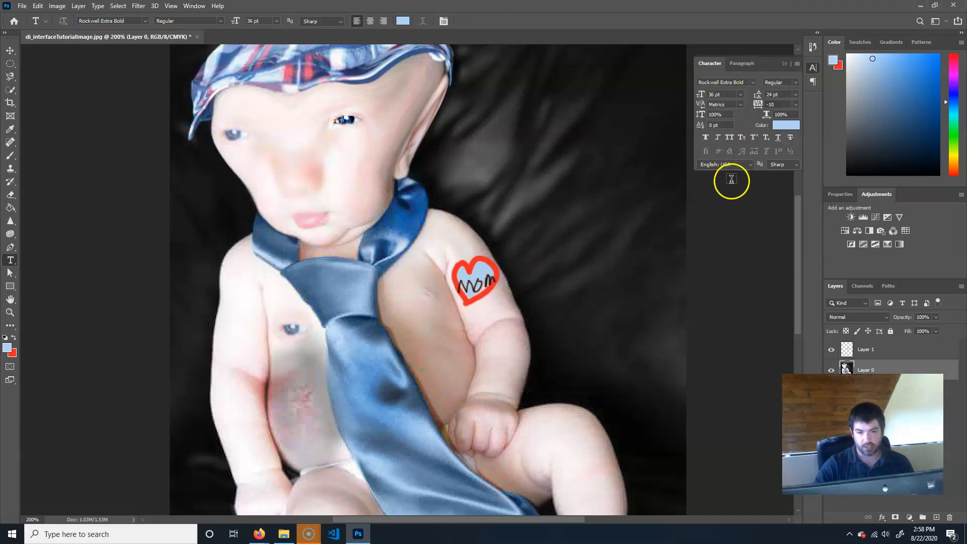
{"action": "left_click", "coordinate": [737, 64]}
{"action": "left_click", "coordinate": [717, 64]}
{"action": "left_click", "coordinate": [739, 63]}
{"action": "left_click", "coordinate": [774, 66]}
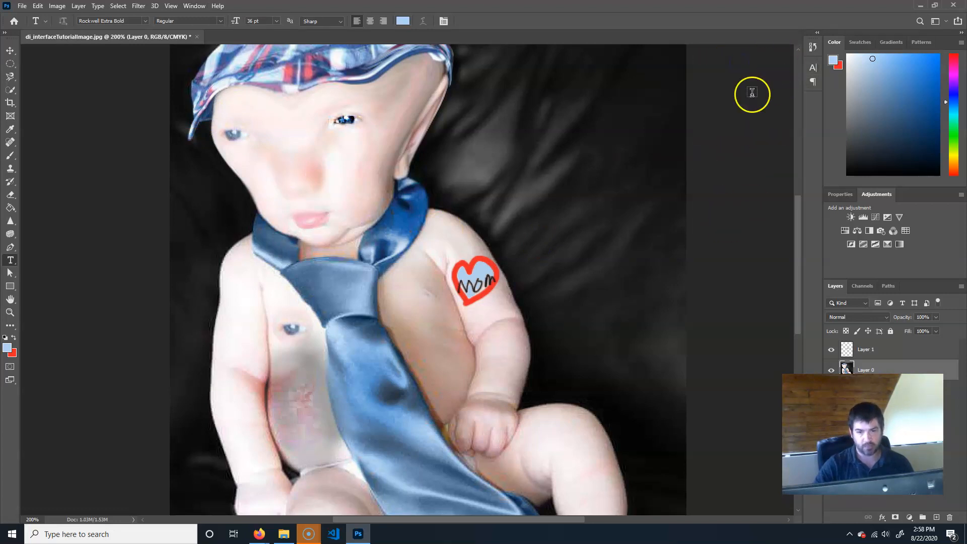
Draw a rectangle shape about 84 by 56 px over the tie knot and chest, with no fill and a 12.87 pt yellow stroke.
{"action": "left_click_drag", "start_coordinate": [11, 285], "coordinate": [66, 287]}
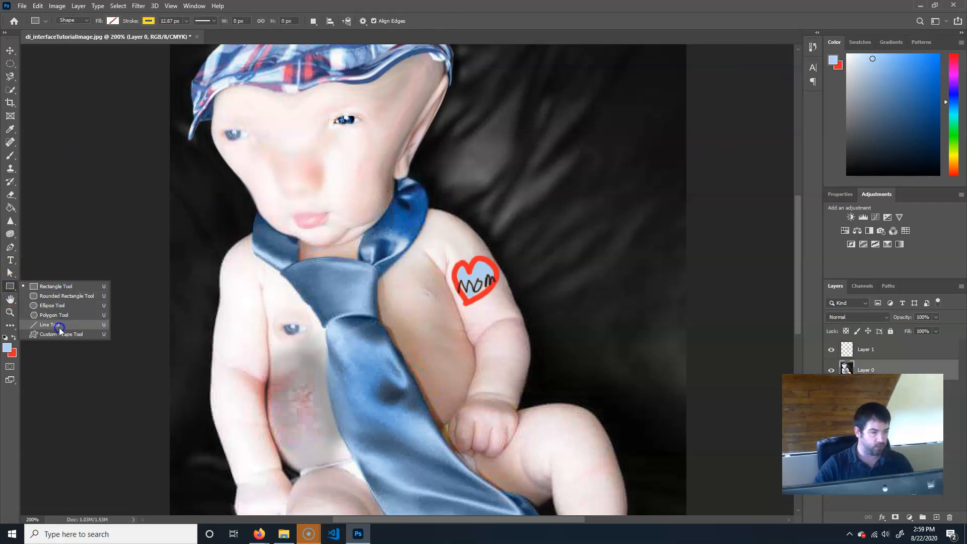
{"action": "left_click", "coordinate": [65, 287]}
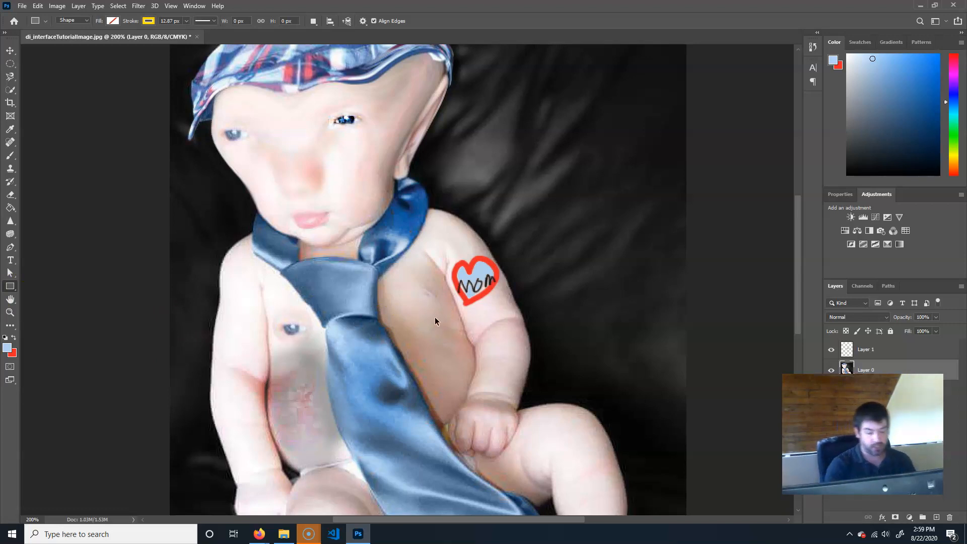
{"action": "key", "text": "ctrl+plus"}
{"action": "key", "text": "ctrl+plus"}
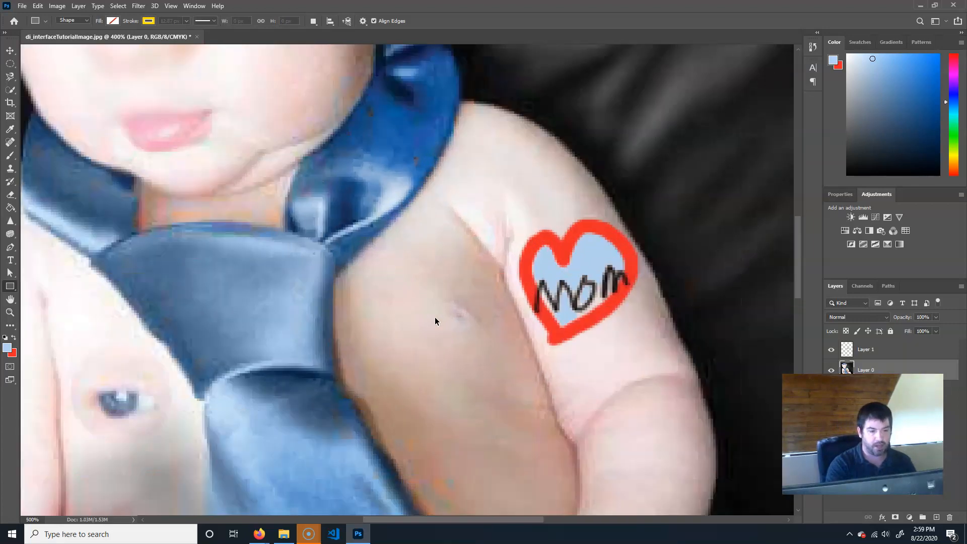
{"action": "key", "text": "ctrl+plus"}
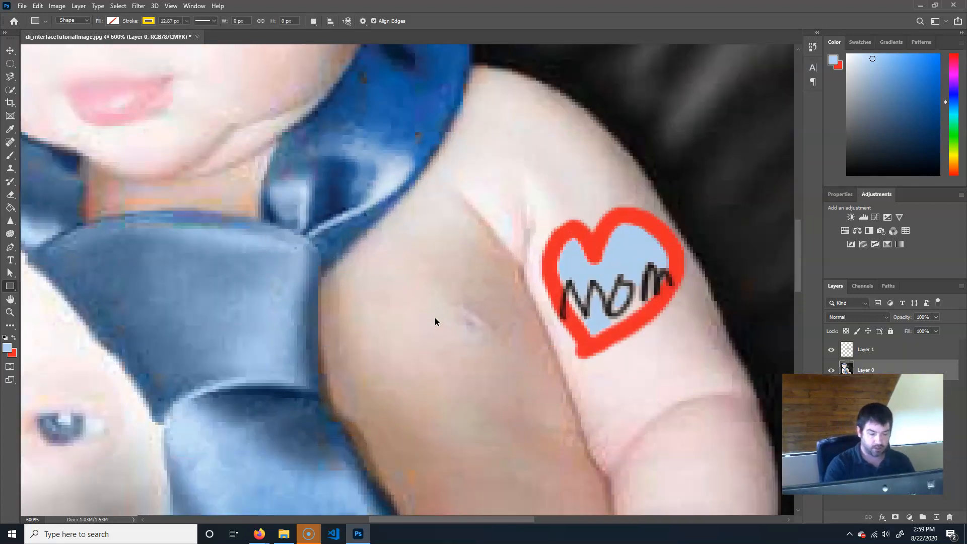
{"action": "key", "text": "ctrl+plus"}
{"action": "key", "text": "ctrl+plus"}
{"action": "key", "text": "ctrl+plus"}
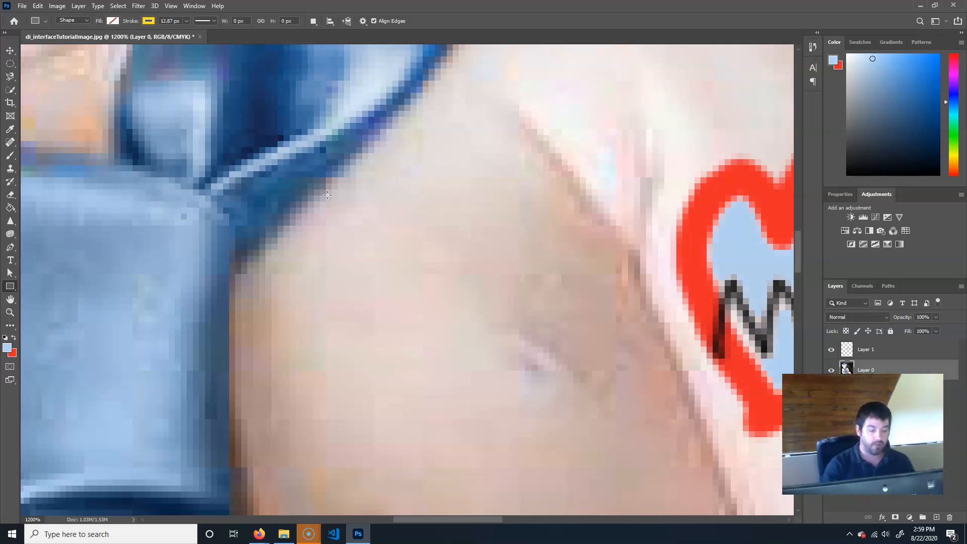
{"action": "scroll", "coordinate": [327, 195], "scroll_direction": "down", "scroll_amount": 2}
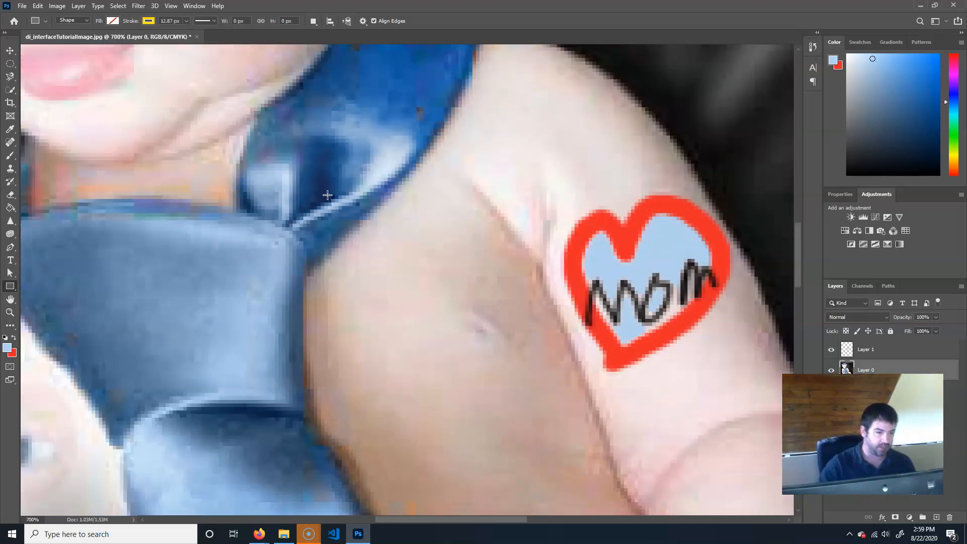
{"action": "scroll", "coordinate": [290, 224], "scroll_direction": "down", "scroll_amount": 3}
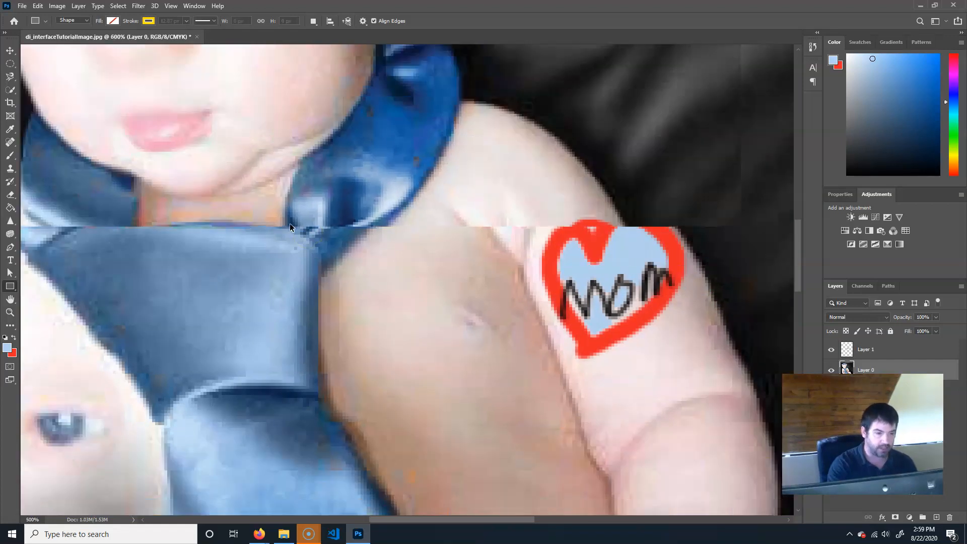
{"action": "left_click_drag", "start_coordinate": [307, 322], "coordinate": [477, 210]}
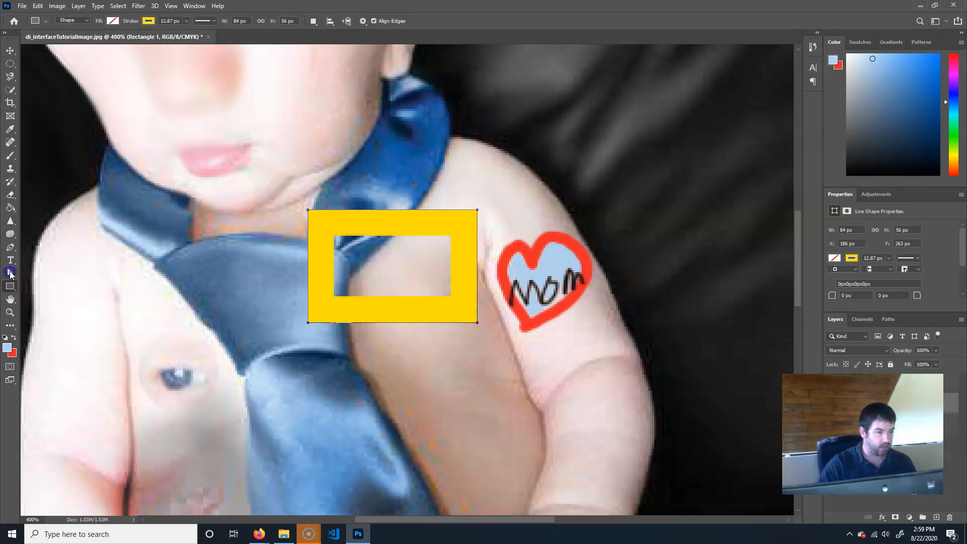
Convert the yellow rectangle to a regular path and move its lower-left corner point down onto the tie below the knot.
{"action": "left_click", "coordinate": [10, 273]}
{"action": "left_click", "coordinate": [327, 225]}
{"action": "left_click", "coordinate": [319, 280]}
{"action": "left_click", "coordinate": [307, 323]}
{"action": "left_click_drag", "start_coordinate": [306, 322], "coordinate": [161, 307]}
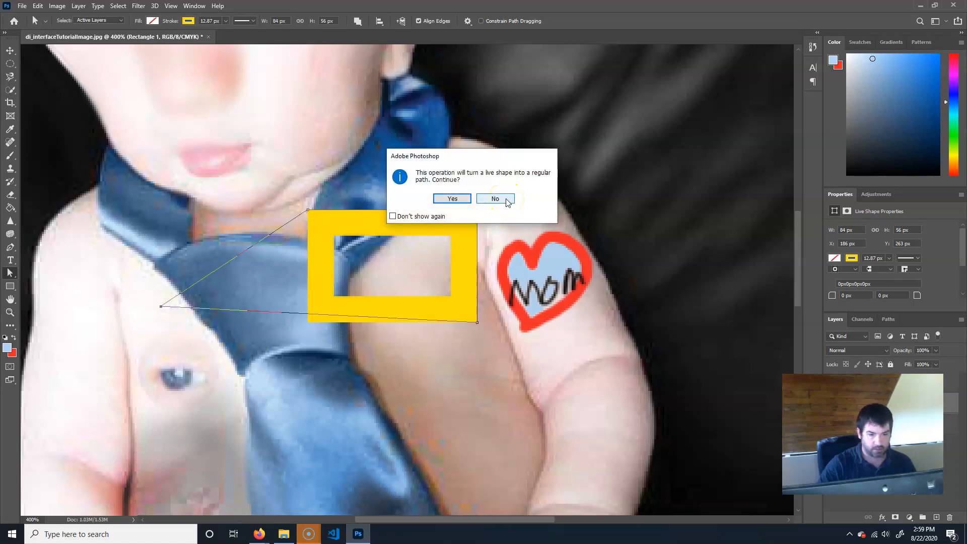
{"action": "left_click", "coordinate": [452, 199]}
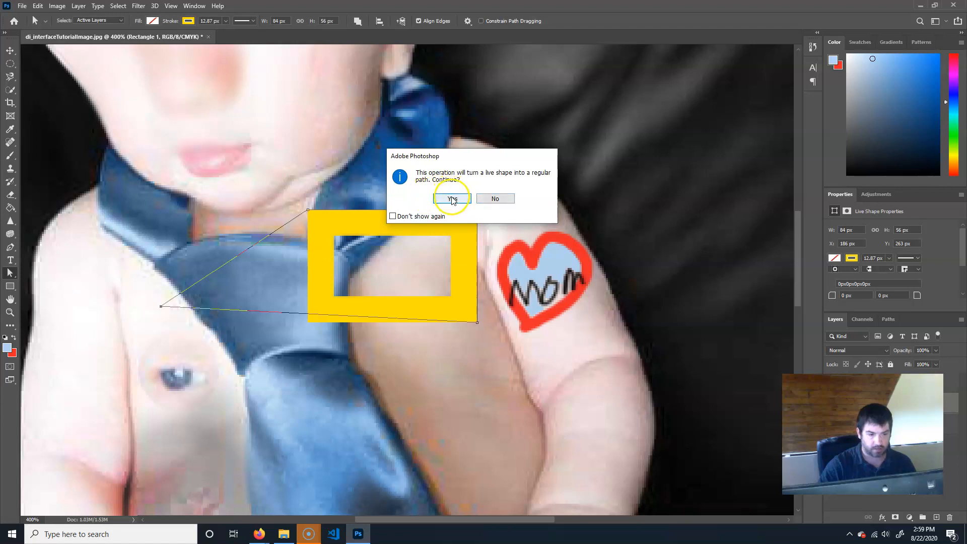
{"action": "left_click_drag", "start_coordinate": [162, 307], "coordinate": [316, 387]}
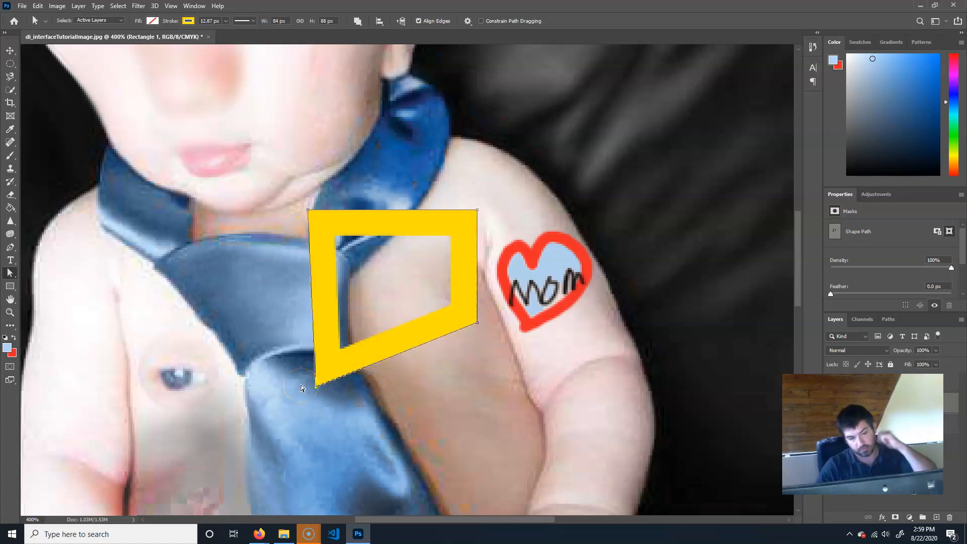
Delete the Rectangle 1 shape layer, undoing the accidental removal of Layer 1.
{"action": "key", "text": "ctrl+minus"}
{"action": "key", "text": "ctrl+minus"}
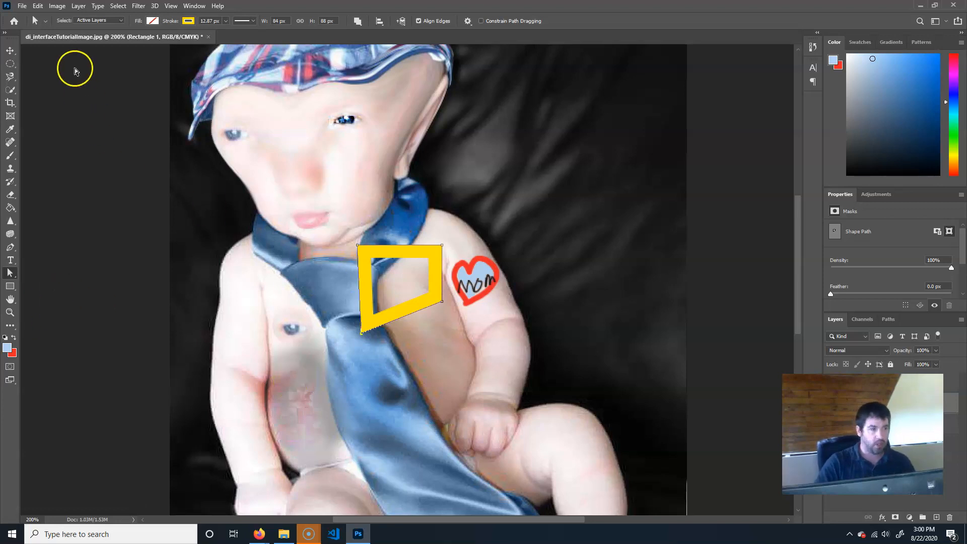
{"action": "left_click", "coordinate": [9, 50]}
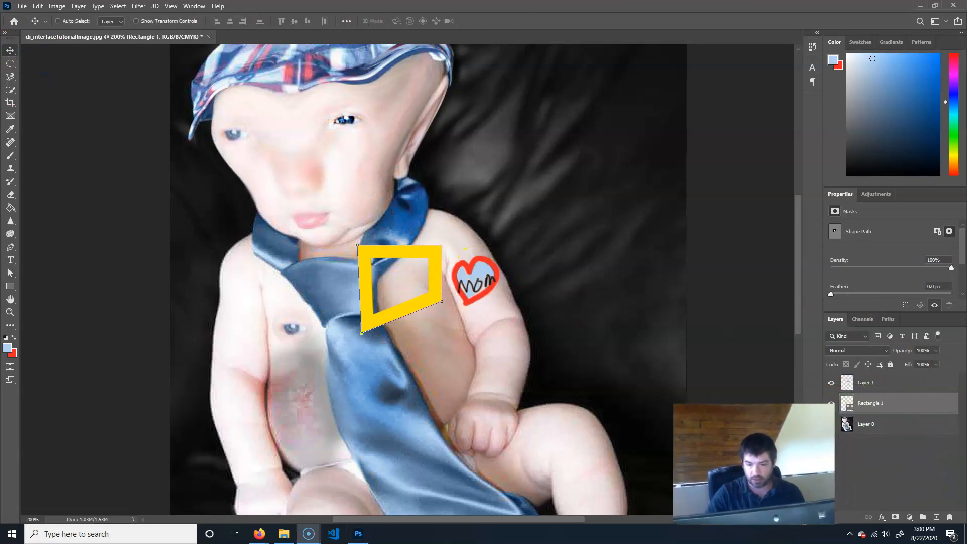
{"action": "left_click_drag", "start_coordinate": [895, 416], "coordinate": [950, 518]}
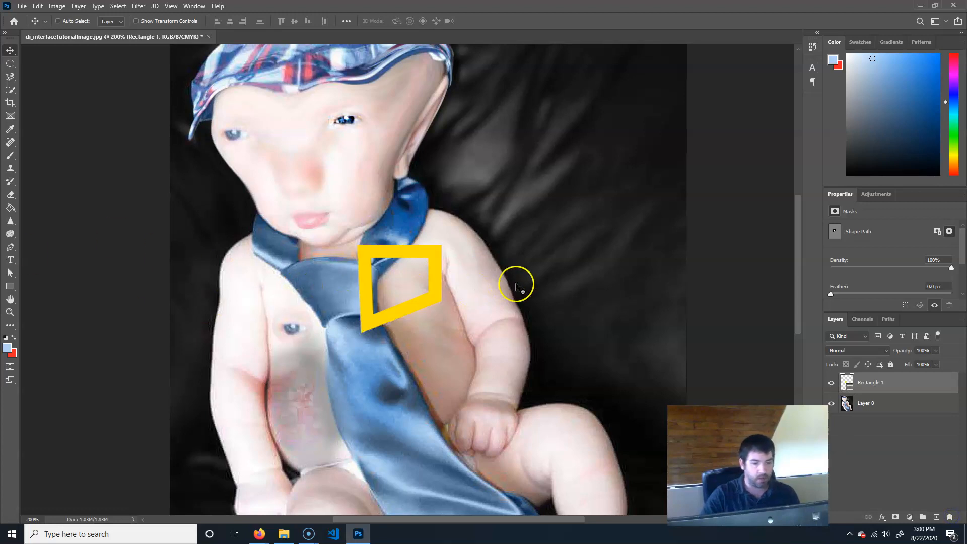
{"action": "key", "text": "ctrl+z"}
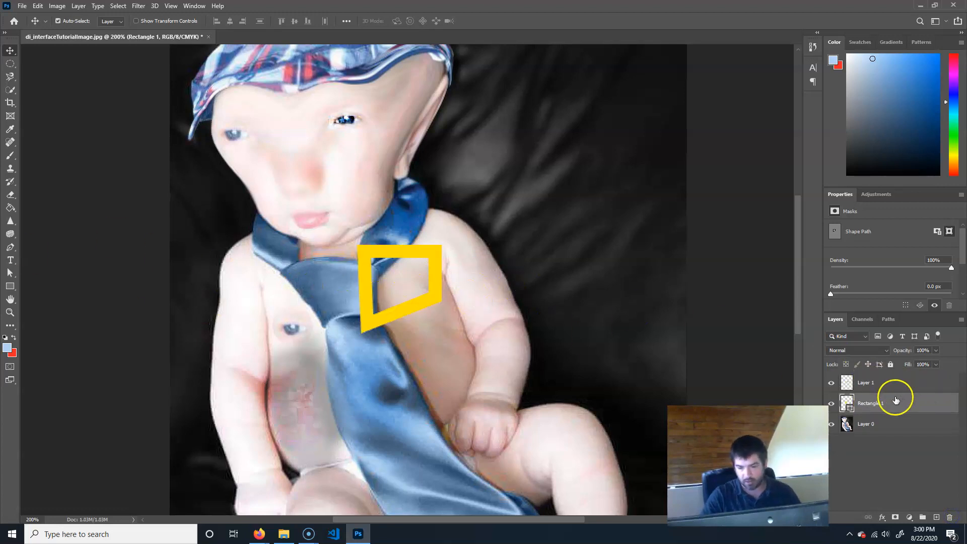
{"action": "mouse_move", "coordinate": [895, 400]}
{"action": "left_mouse_down"}
{"action": "mouse_move", "coordinate": [922, 484]}
{"action": "mouse_move", "coordinate": [950, 518]}
{"action": "left_mouse_up"}
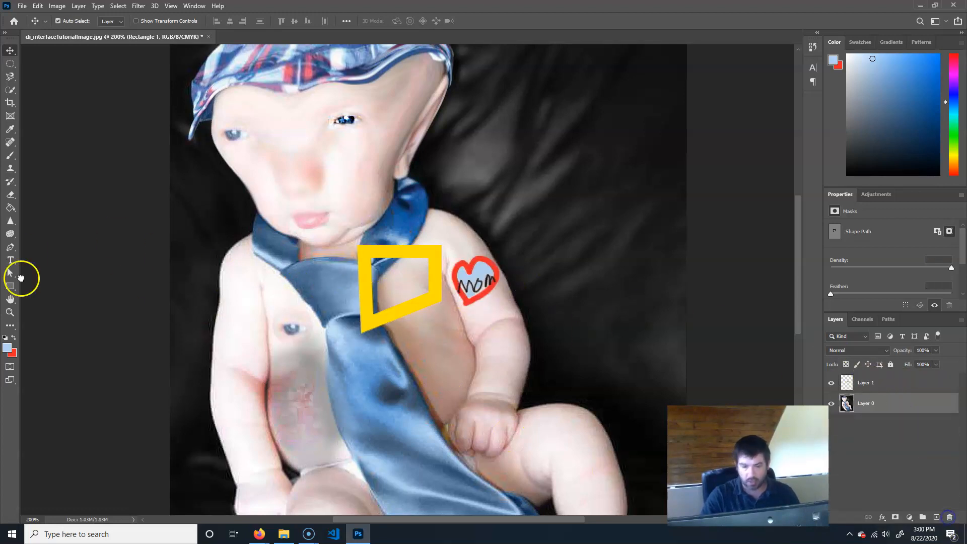
Try drawing a light blue rectangle in Pixels mode on Layer 0 between the ear and the tattooed shoulder, and undo it.
{"action": "left_click", "coordinate": [11, 286]}
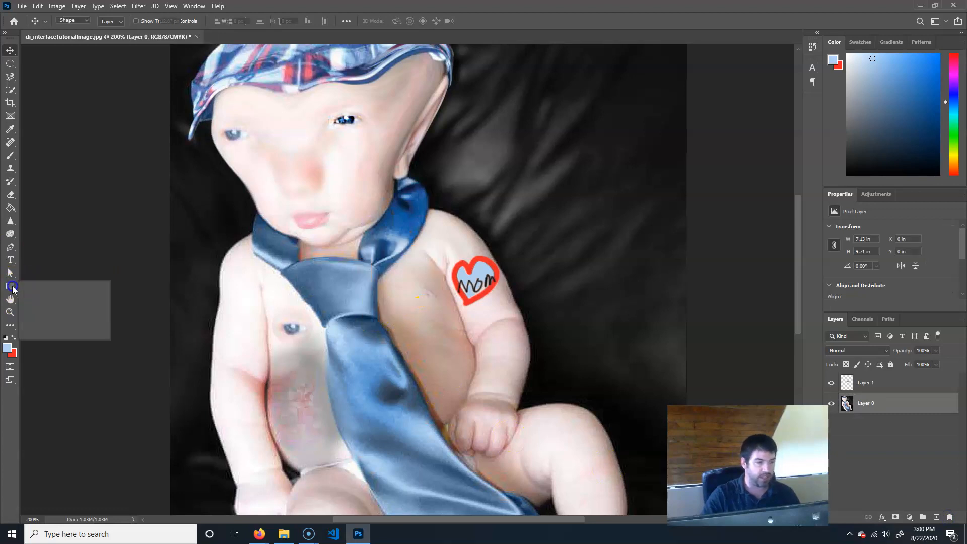
{"action": "left_click", "coordinate": [83, 21]}
{"action": "left_click", "coordinate": [71, 45]}
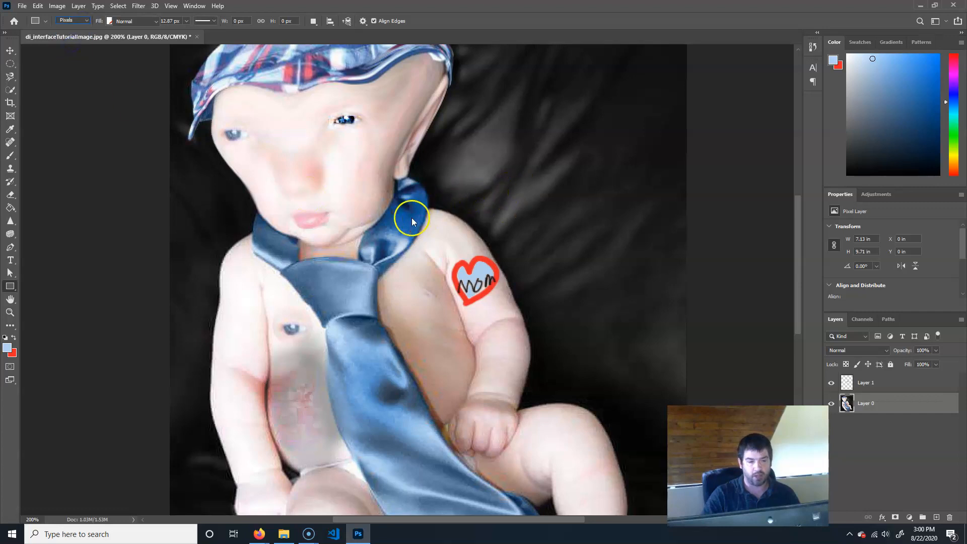
{"action": "left_click_drag", "start_coordinate": [398, 225], "coordinate": [525, 146]}
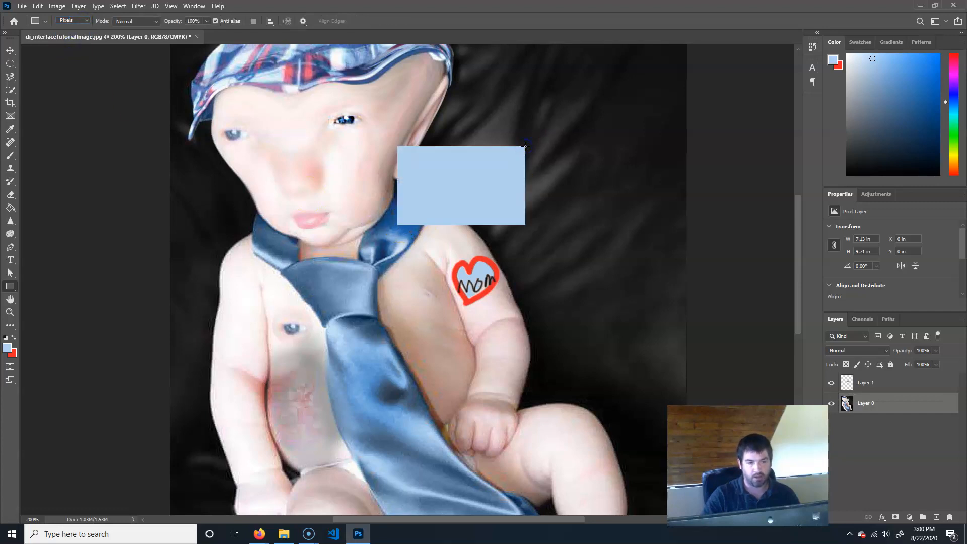
{"action": "left_click", "coordinate": [523, 133]}
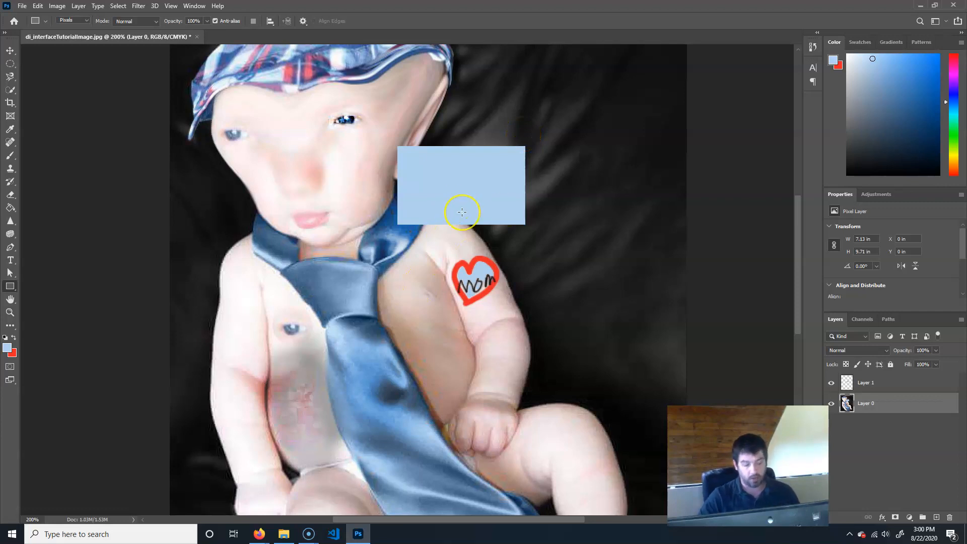
{"action": "key", "text": "Delete"}
{"action": "key", "text": "ctrl+z"}
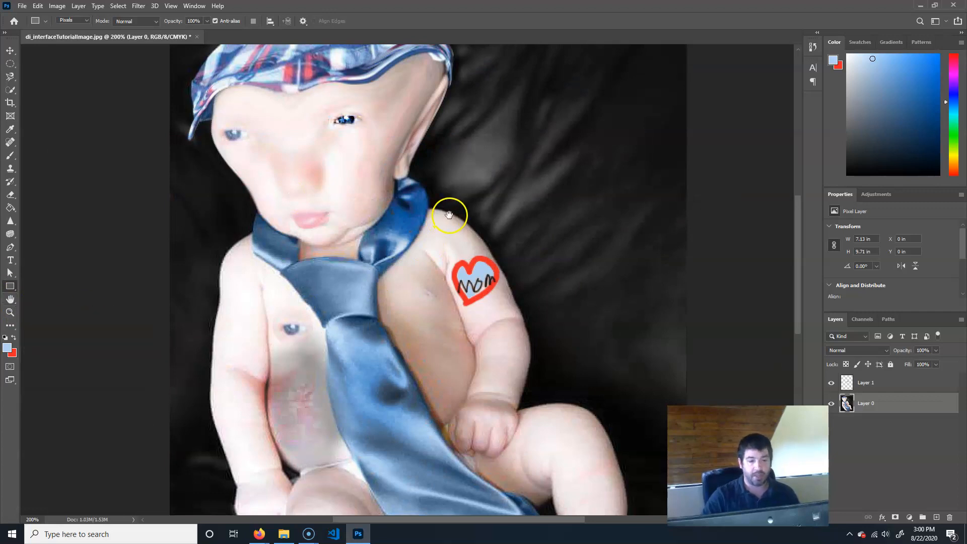
Pan the canvas to bring more of the cap into view, and switch to the Hand tool.
{"action": "left_click_drag", "start_coordinate": [527, 190], "coordinate": [452, 220]}
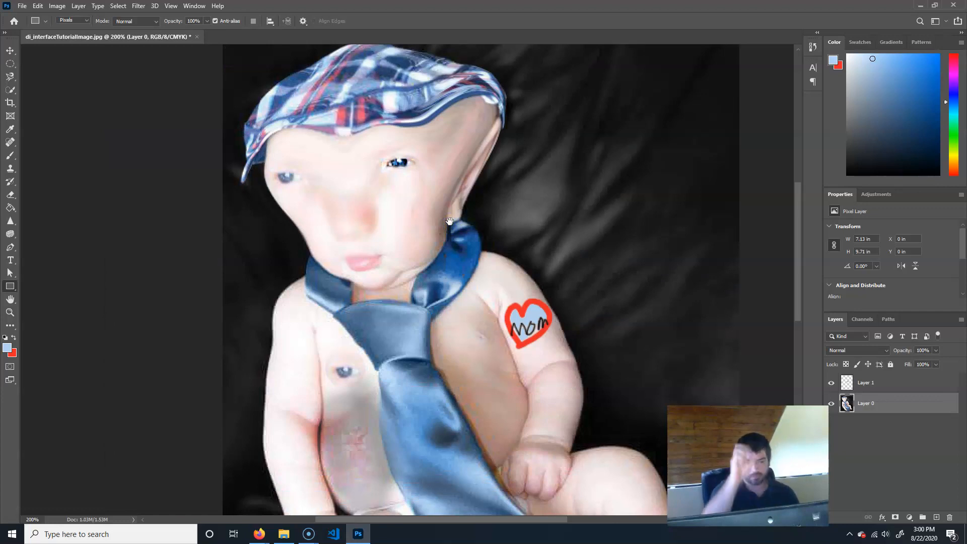
{"action": "left_click", "coordinate": [13, 301]}
{"action": "left_click", "coordinate": [611, 265]}
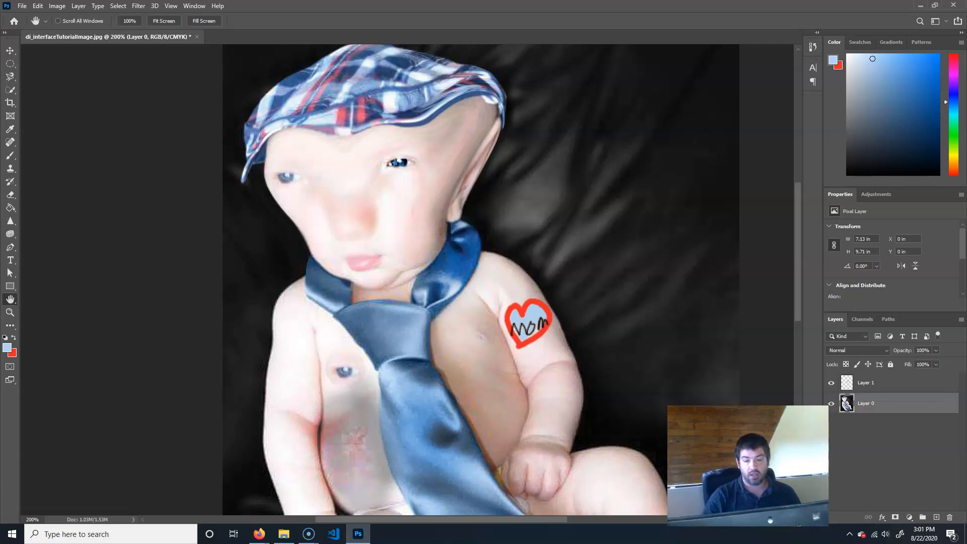
Try deleting Layer 1 with the heart tattoo, and restore it.
{"action": "left_click", "coordinate": [893, 384]}
{"action": "left_click", "coordinate": [895, 405]}
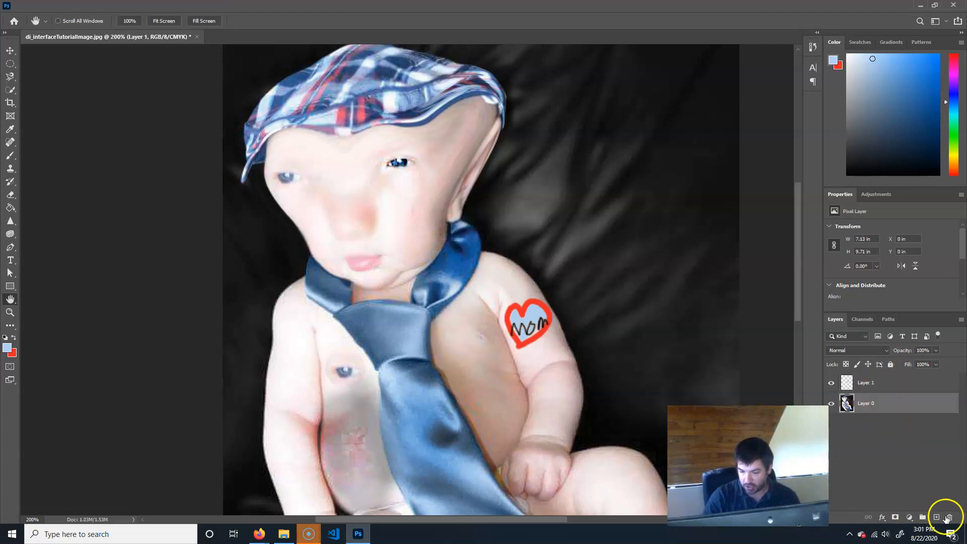
{"action": "left_click", "coordinate": [876, 385]}
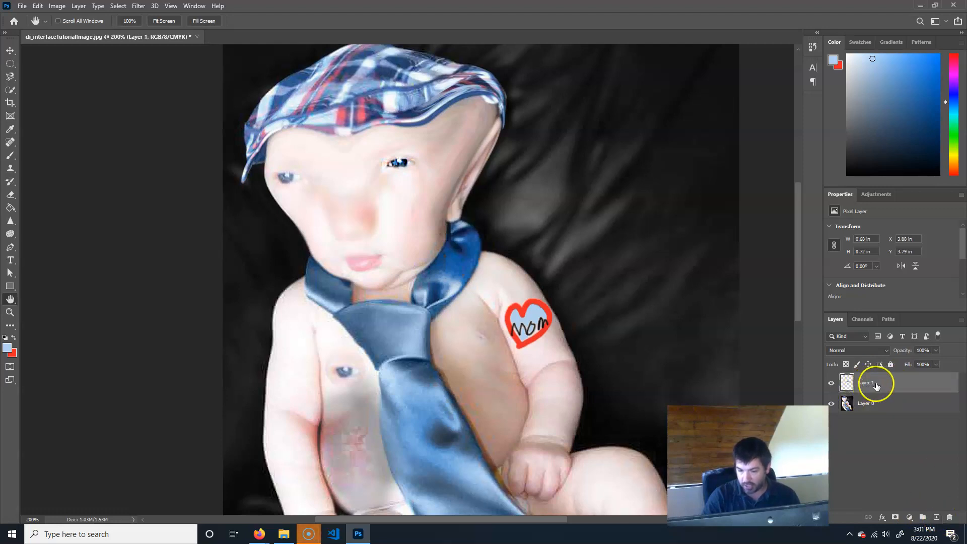
{"action": "key", "text": "Delete"}
{"action": "key", "text": "ctrl+z"}
Duplicate Layer 1 and delete the copy.
{"action": "left_click", "coordinate": [877, 385]}
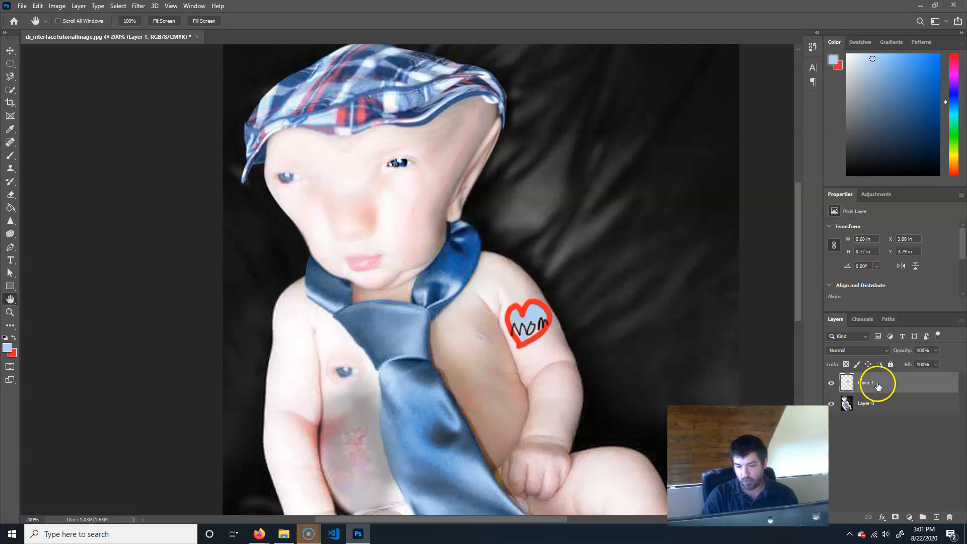
{"action": "left_click_drag", "start_coordinate": [878, 386], "coordinate": [937, 517]}
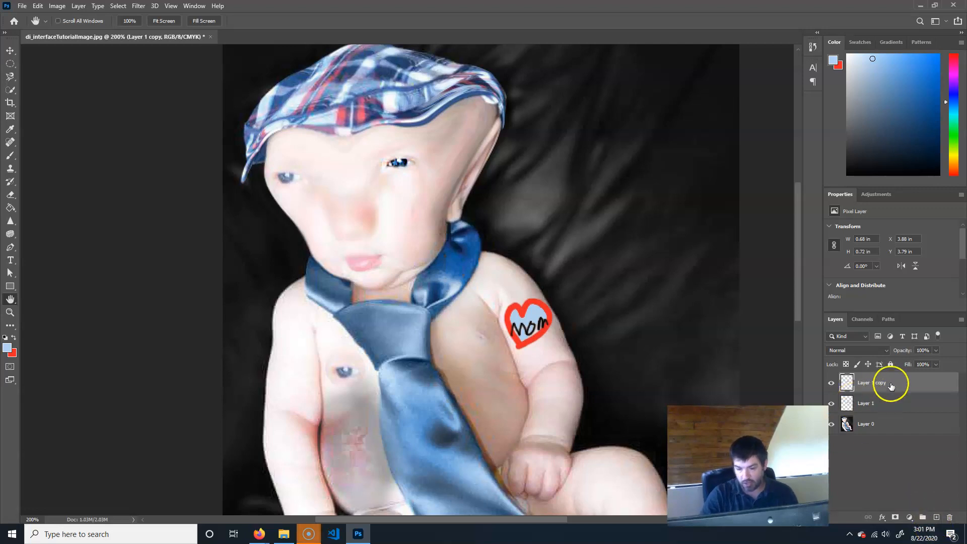
{"action": "left_click", "coordinate": [950, 519]}
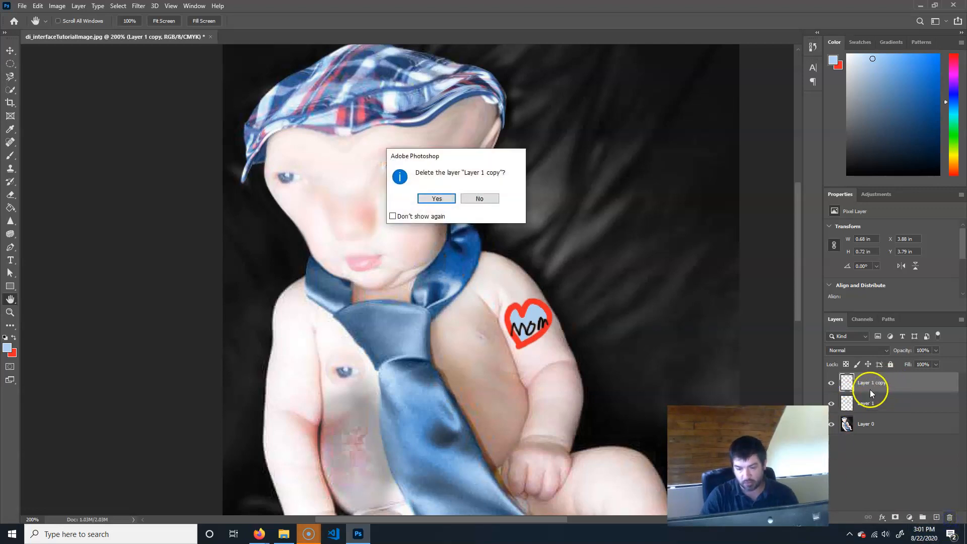
{"action": "left_click", "coordinate": [444, 198]}
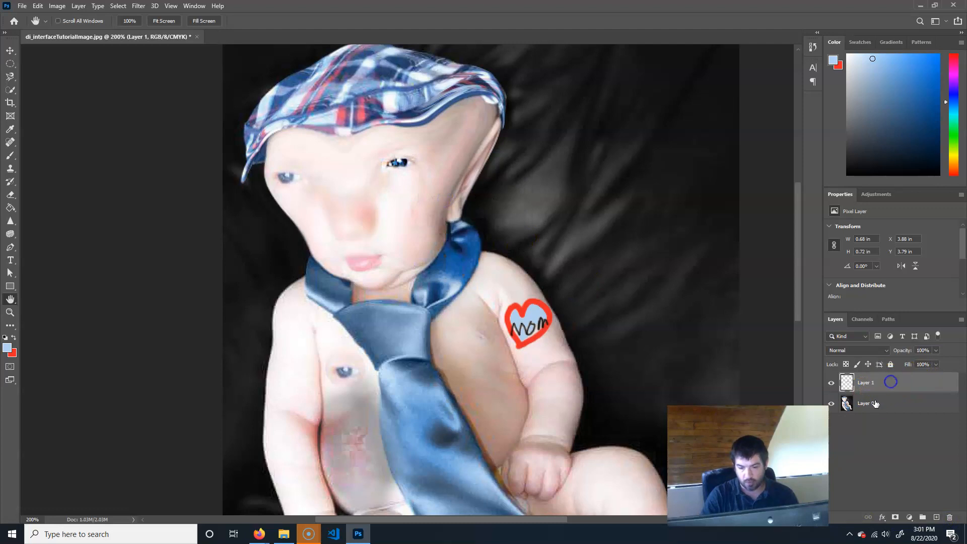
Examine the layer commands available for Layer 1, then select Layer 0 and examine its commands, including duplicating and deleting.
{"action": "right_click", "coordinate": [885, 385]}
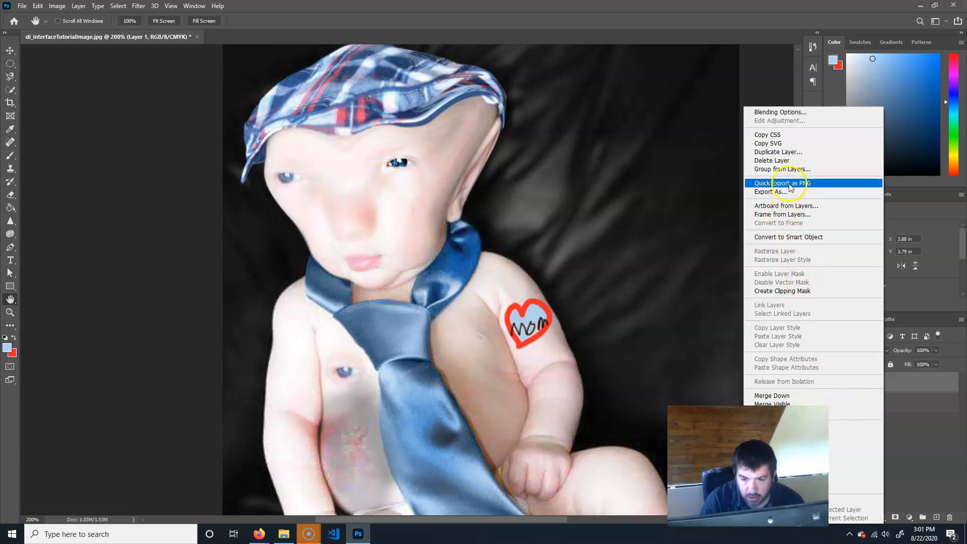
{"action": "left_click", "coordinate": [919, 456]}
{"action": "left_click", "coordinate": [896, 379]}
{"action": "right_click", "coordinate": [896, 381]}
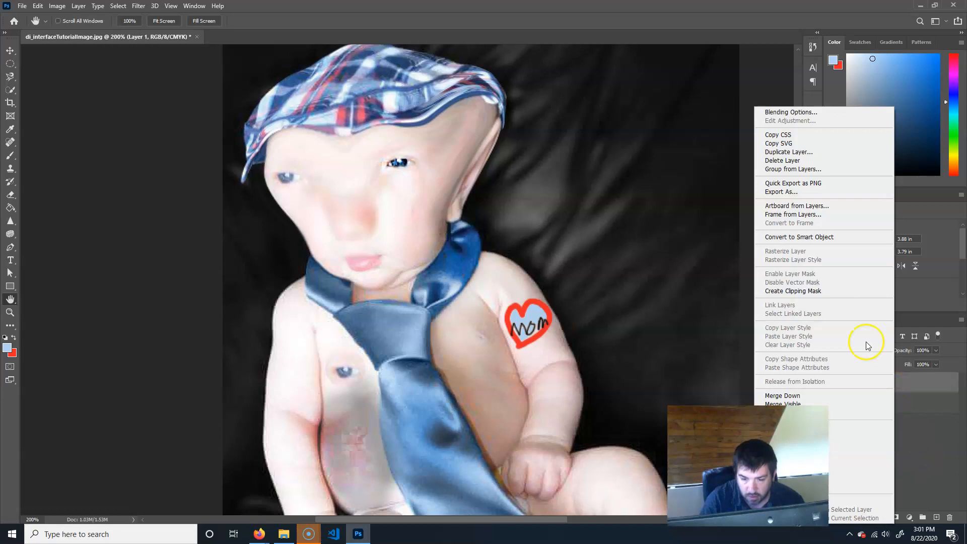
{"action": "left_click", "coordinate": [901, 412]}
{"action": "left_click", "coordinate": [904, 403]}
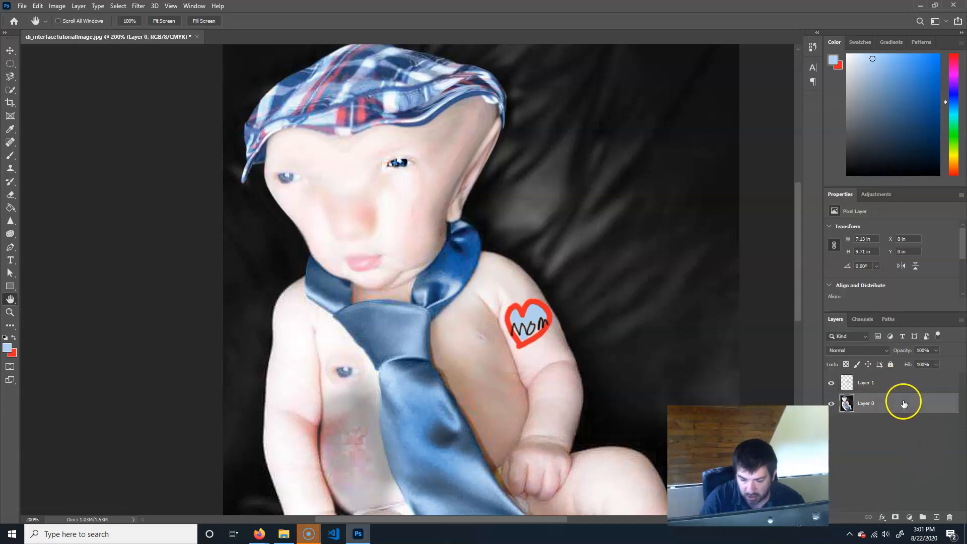
{"action": "right_click", "coordinate": [904, 403]}
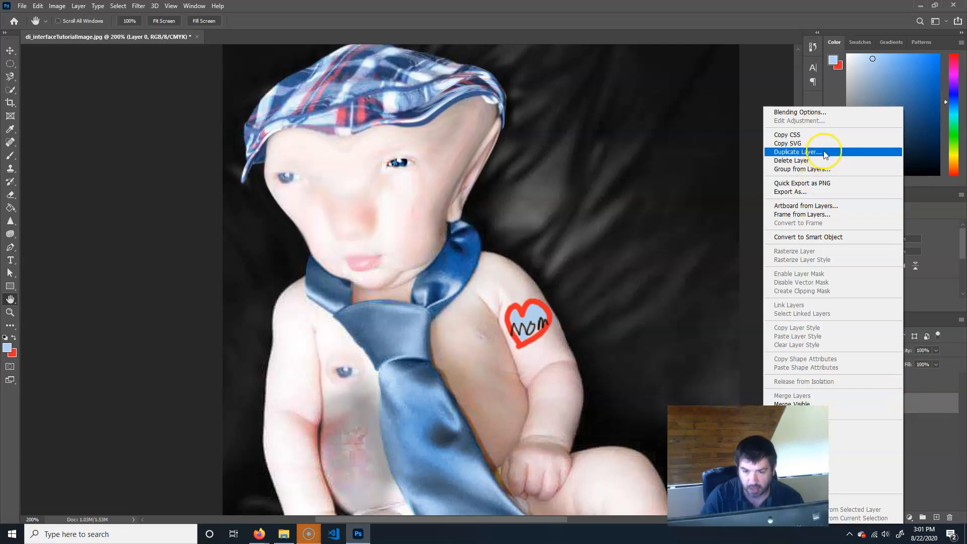
{"action": "left_click", "coordinate": [933, 447]}
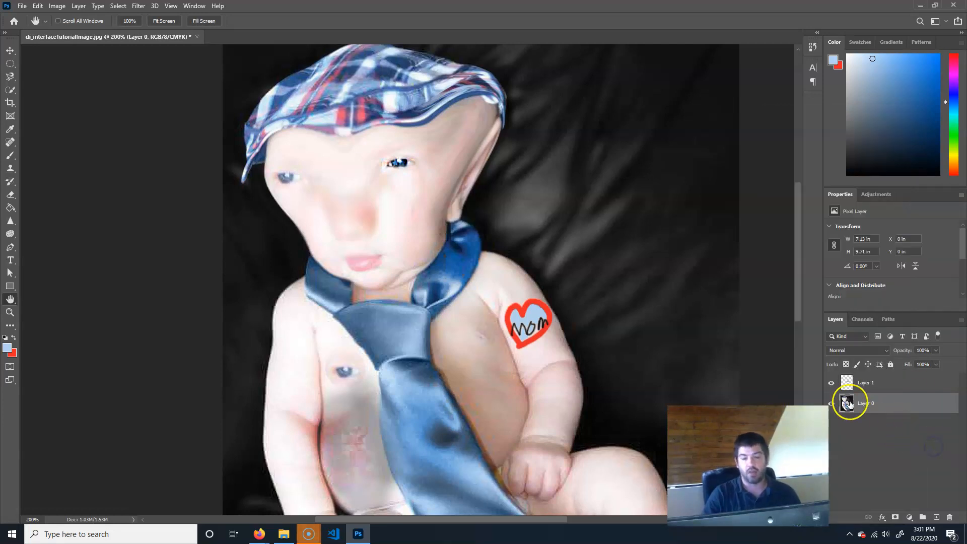
Duplicate Layer 0 and delete the copy.
{"action": "left_click_drag", "start_coordinate": [875, 402], "coordinate": [937, 518]}
{"action": "left_click_drag", "start_coordinate": [882, 410], "coordinate": [951, 519]}
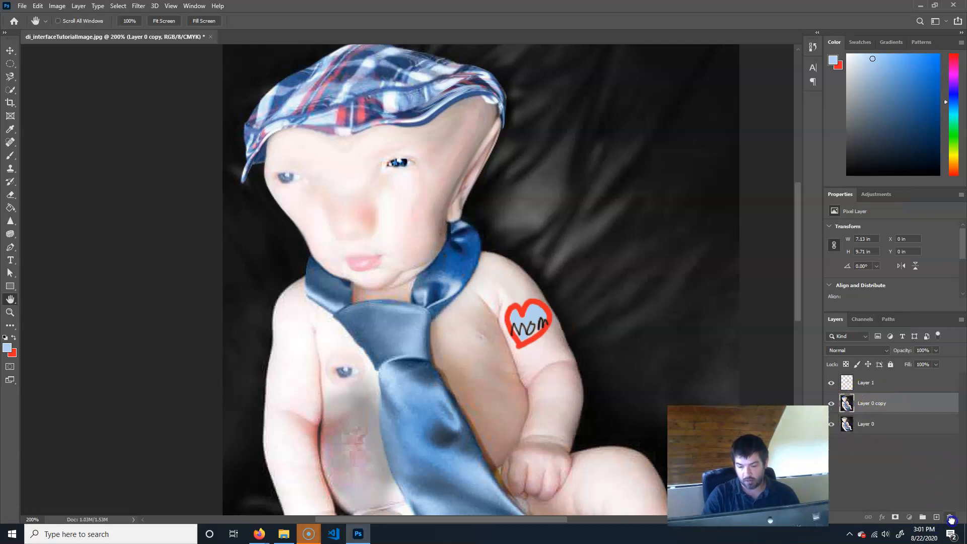
{"action": "right_click", "coordinate": [887, 406]}
{"action": "left_click", "coordinate": [912, 453]}
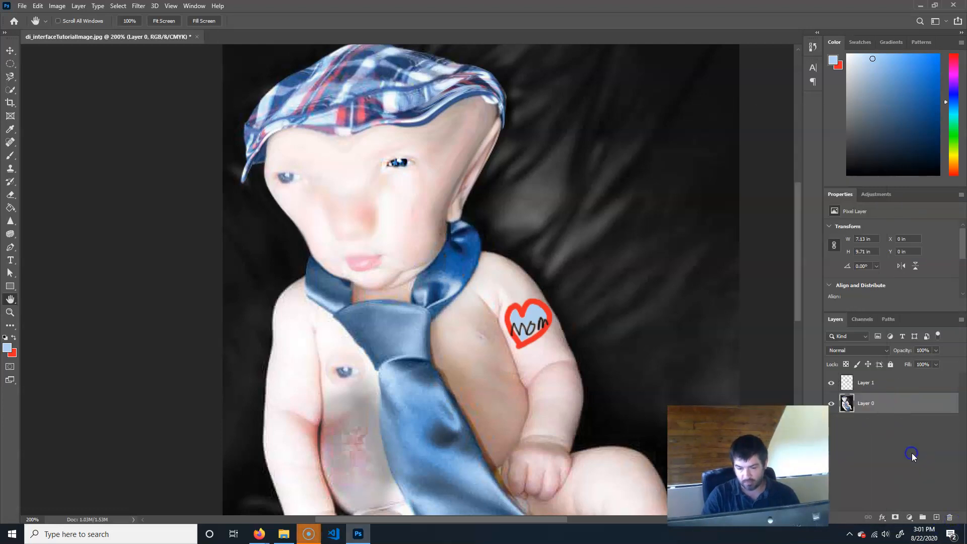
Add a new empty layer between Layer 0 and Layer 1.
{"action": "left_click", "coordinate": [936, 518]}
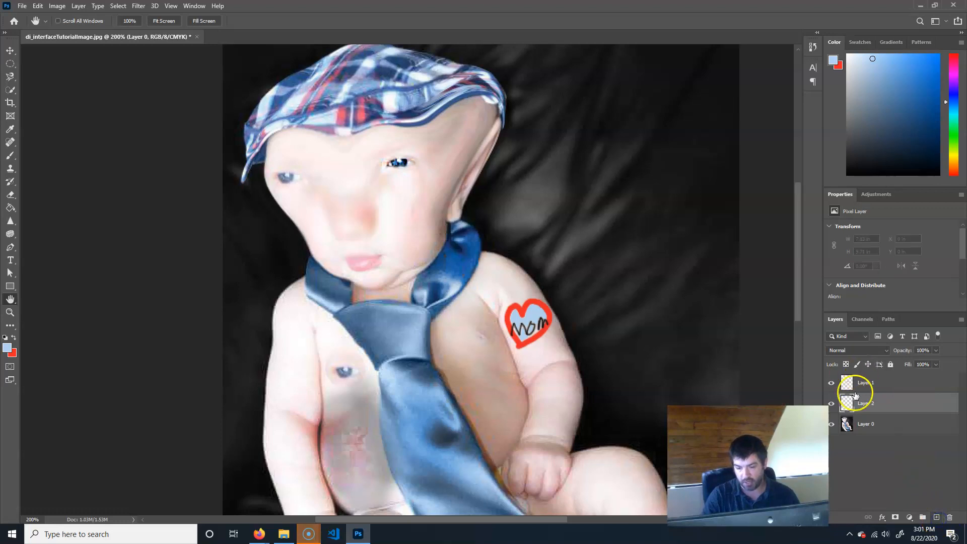